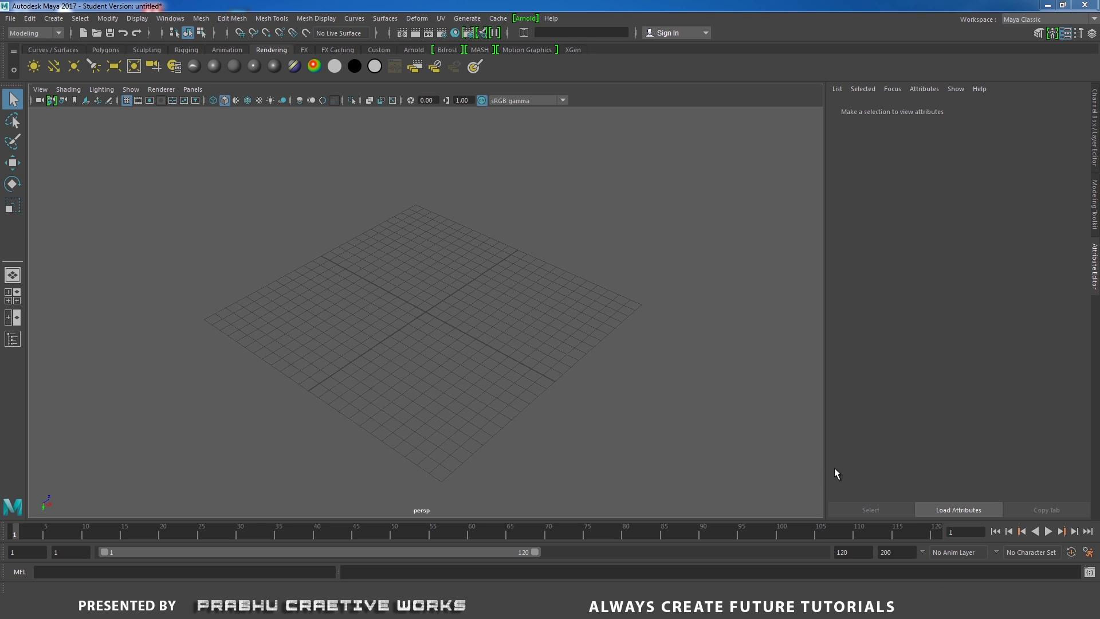
Step: Open the balcony railing reference refe1 in Windows Photo Viewer and look at the following reference image
{"action": "left_click", "coordinate": [750, 606]}
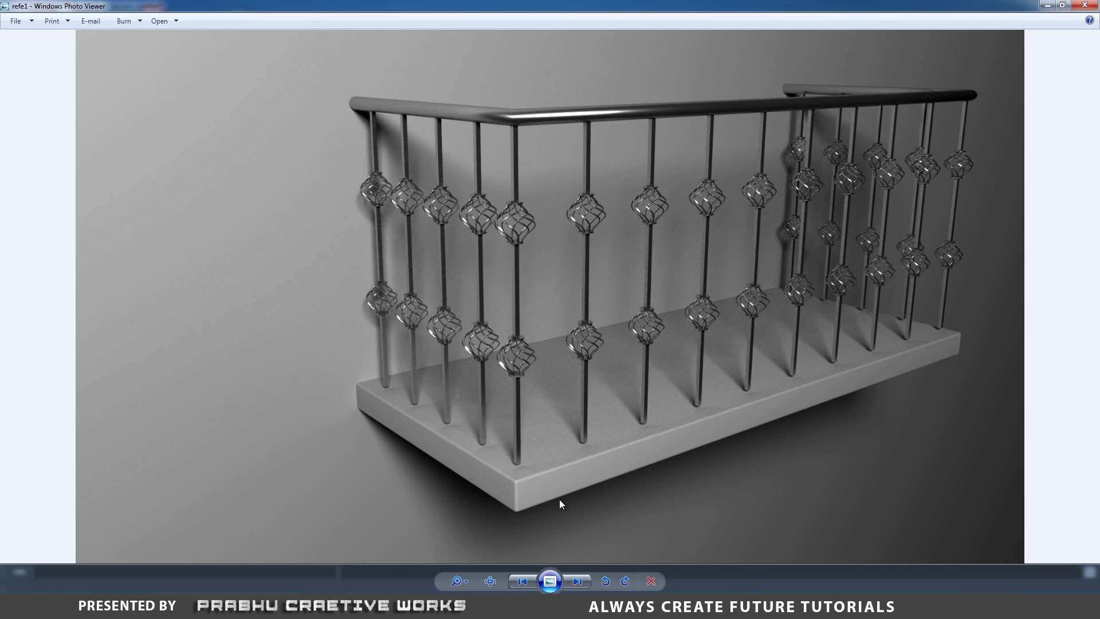
{"action": "left_click", "coordinate": [582, 582]}
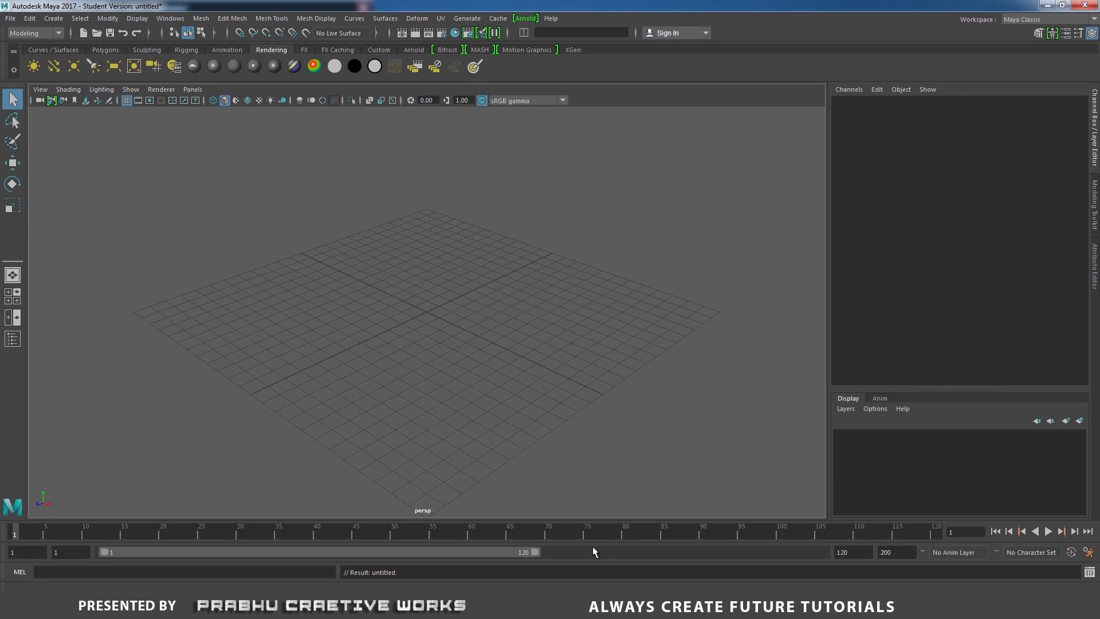
Step: Create a polygon cylinder at the origin and scale it to about 1.919 in X and Z and 11.097 in Y
{"action": "left_click", "coordinate": [53, 18]}
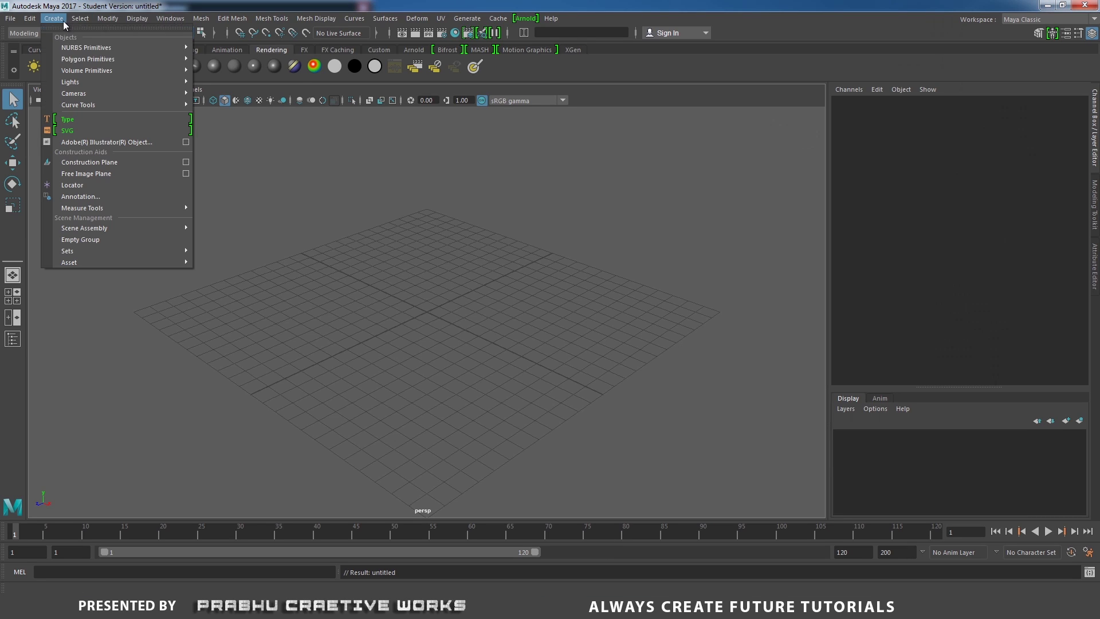
{"action": "mouse_move", "coordinate": [74, 57]}
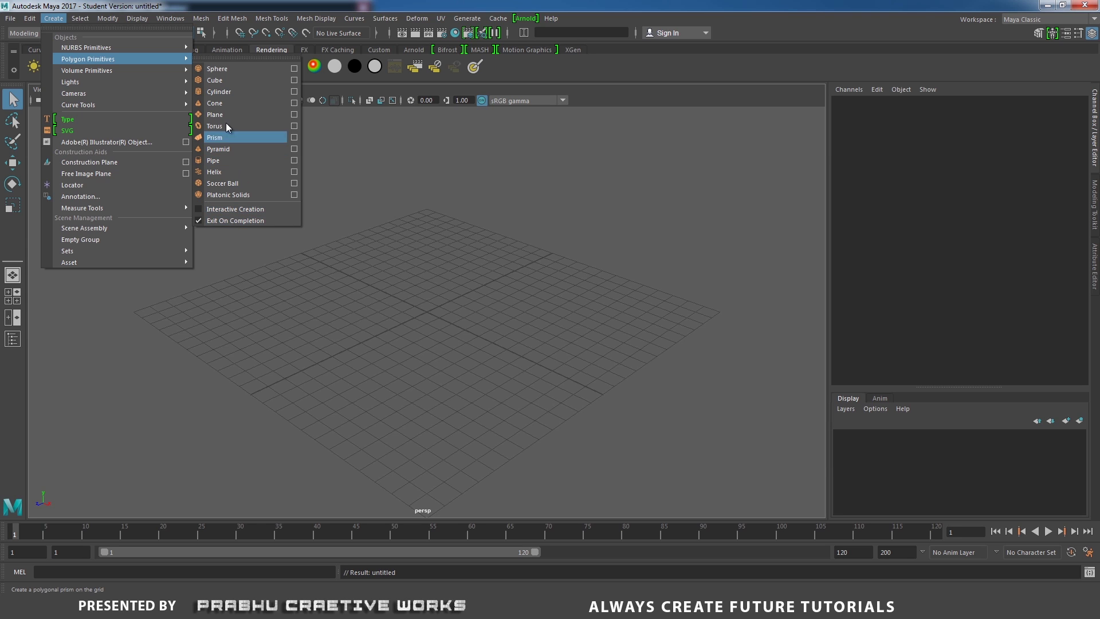
{"action": "left_click", "coordinate": [224, 91]}
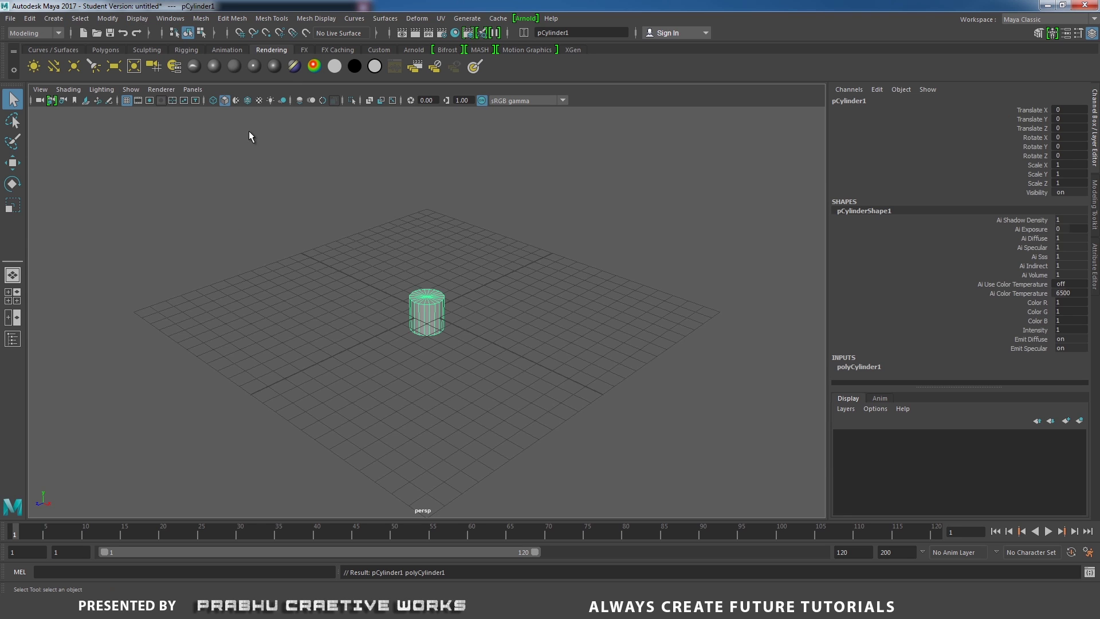
{"action": "left_click_drag", "start_coordinate": [484, 257], "coordinate": [434, 23], "text": "alt"}
{"action": "key", "text": "r"}
{"action": "right_click_drag", "start_coordinate": [501, 226], "coordinate": [434, 261], "text": "alt"}
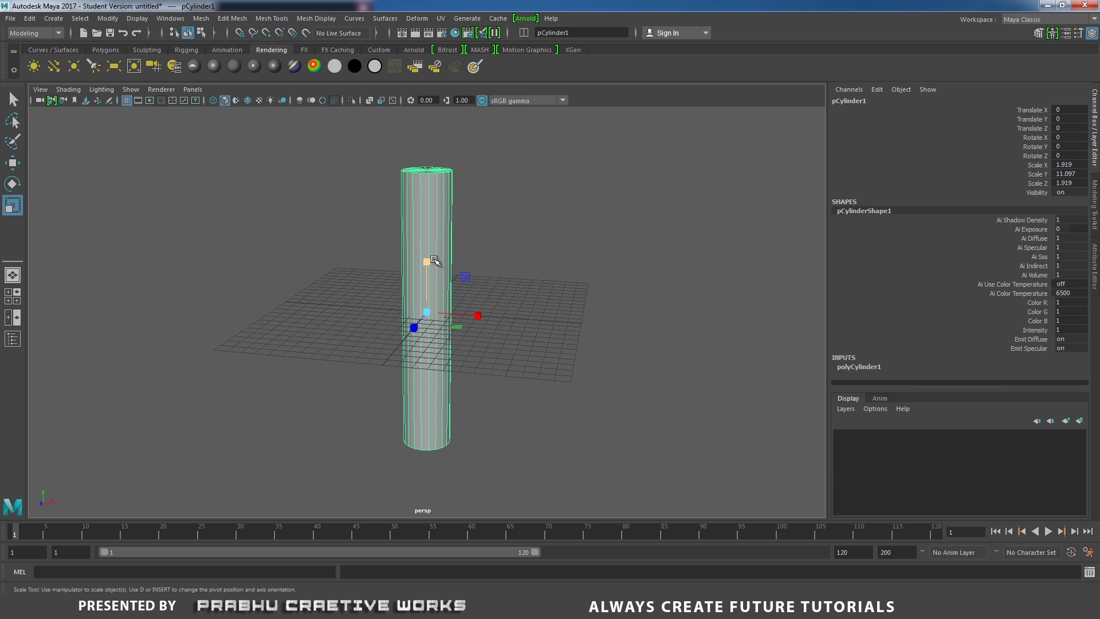
Step: Set the cylinder's Subdivisions Axis to 8
{"action": "left_click", "coordinate": [857, 366]}
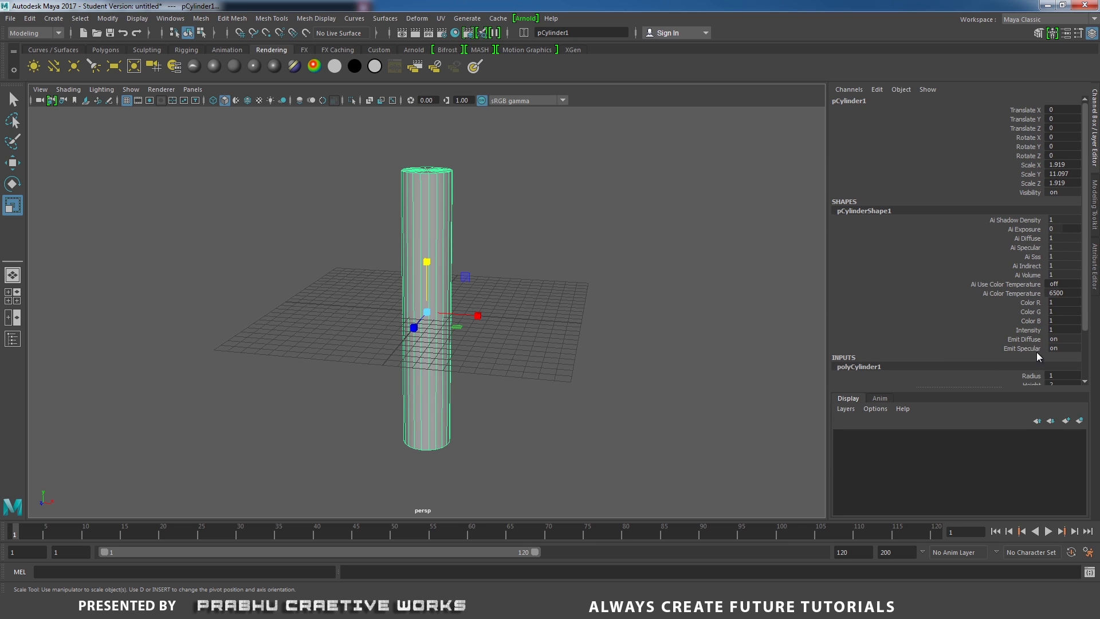
{"action": "left_click_drag", "start_coordinate": [1083, 282], "coordinate": [1093, 373]}
{"action": "left_click", "coordinate": [1062, 335]}
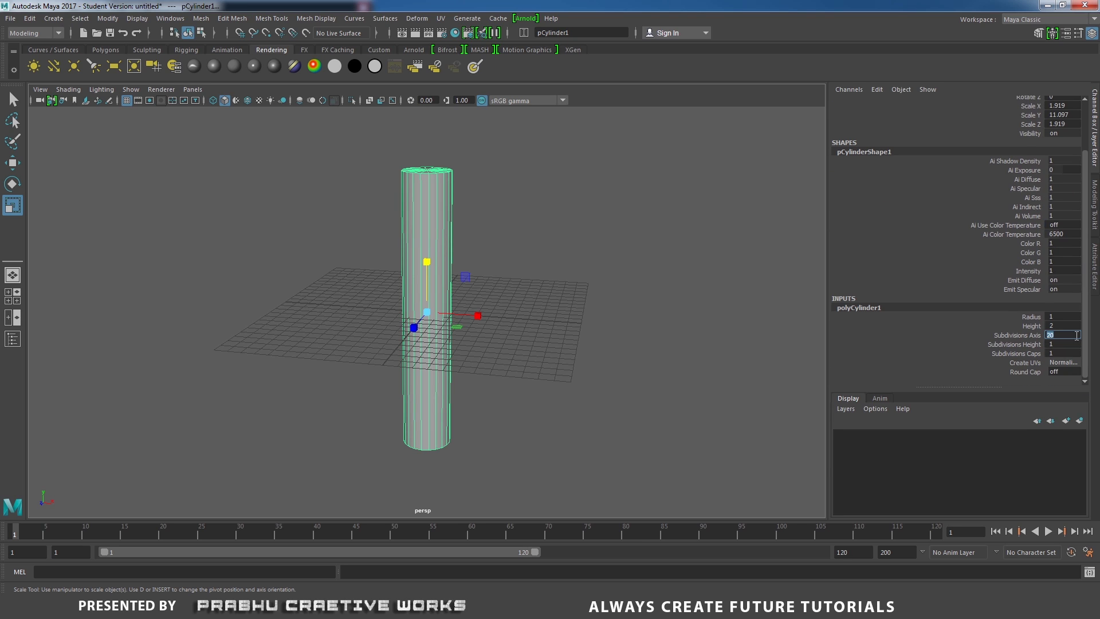
{"action": "key", "text": "Return"}
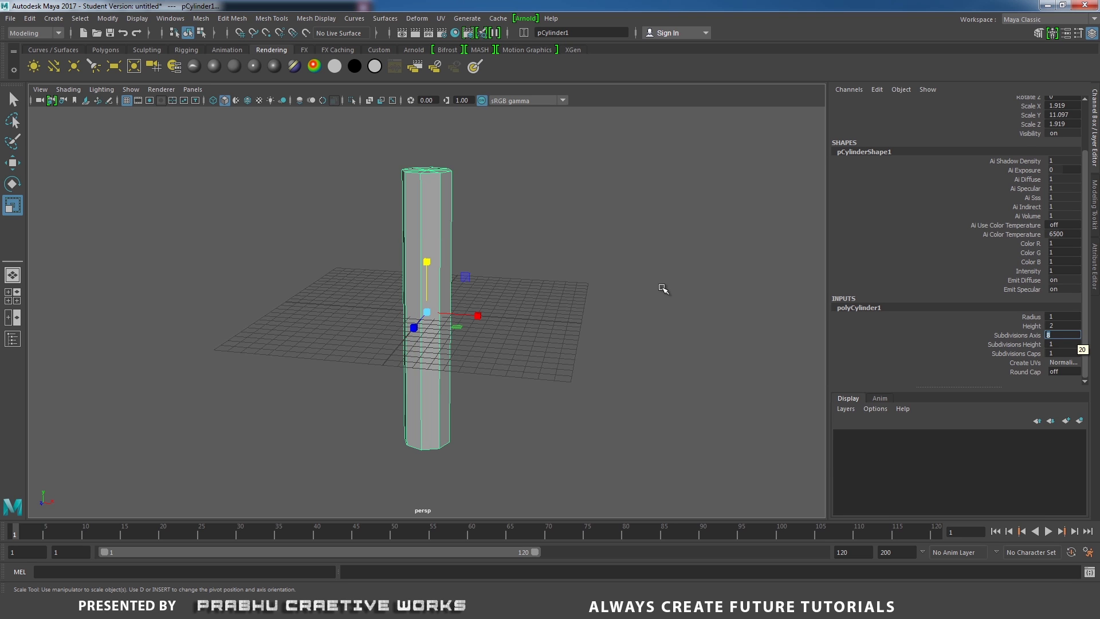
Step: Set the cylinder's Subdivisions Height to 10 and stretch it vertically to a Y scale of about 12.527
{"action": "mouse_move", "coordinate": [1049, 325]}
{"action": "left_mouse_down"}
{"action": "mouse_move", "coordinate": [572, 332]}
{"action": "mouse_move", "coordinate": [562, 307]}
{"action": "mouse_move", "coordinate": [621, 341]}
{"action": "mouse_move", "coordinate": [1050, 341]}
{"action": "left_mouse_up"}
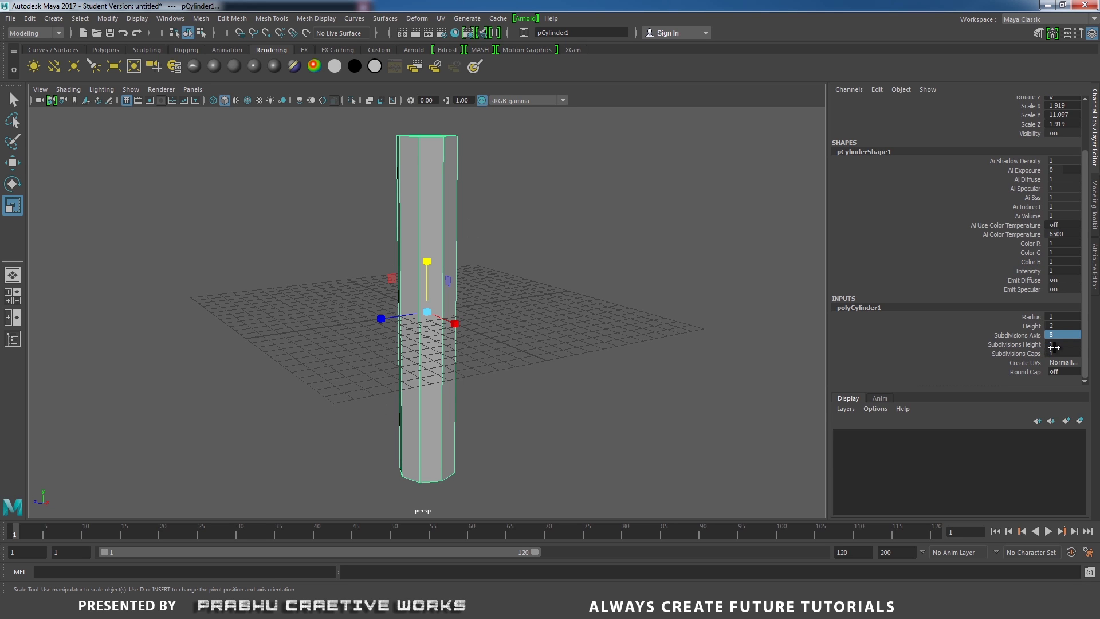
{"action": "left_click", "coordinate": [1062, 346]}
{"action": "type", "text": "0"}
{"action": "key", "text": "Return"}
{"action": "left_click_drag", "start_coordinate": [675, 322], "coordinate": [531, 272], "text": "alt"}
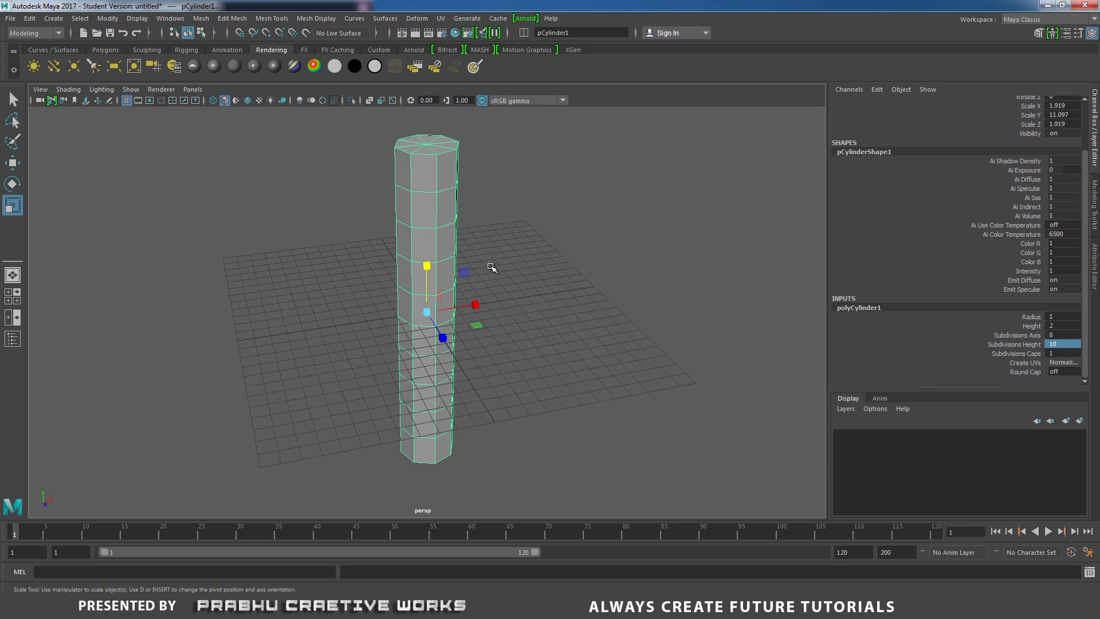
{"action": "left_click_drag", "start_coordinate": [425, 260], "coordinate": [423, 255]}
Step: Select the centre vertices of both end caps, convert the selection to faces and delete the caps
{"action": "left_click_drag", "start_coordinate": [652, 342], "coordinate": [502, 293], "text": "alt"}
{"action": "right_click_drag", "start_coordinate": [509, 295], "coordinate": [604, 319], "text": "alt"}
{"action": "middle_click_drag", "start_coordinate": [508, 291], "coordinate": [536, 401], "text": "alt"}
{"action": "right_click_drag", "start_coordinate": [544, 355], "coordinate": [638, 329], "text": "alt"}
{"action": "left_click_drag", "start_coordinate": [637, 328], "coordinate": [535, 226], "text": "alt"}
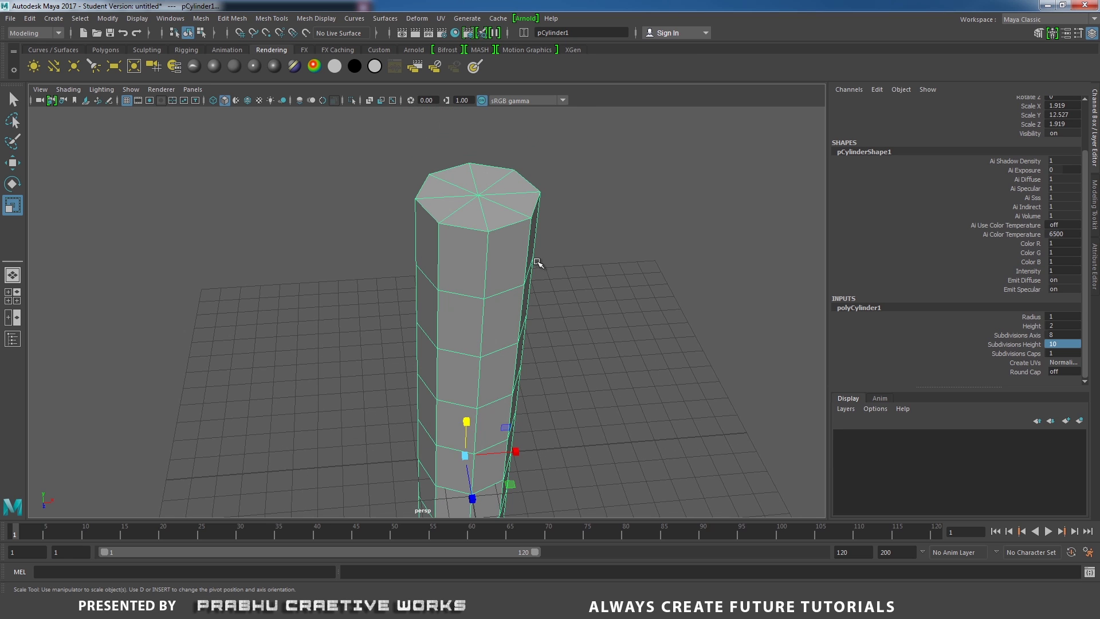
{"action": "right_click_drag", "start_coordinate": [500, 210], "coordinate": [458, 202]}
{"action": "left_click", "coordinate": [480, 198]}
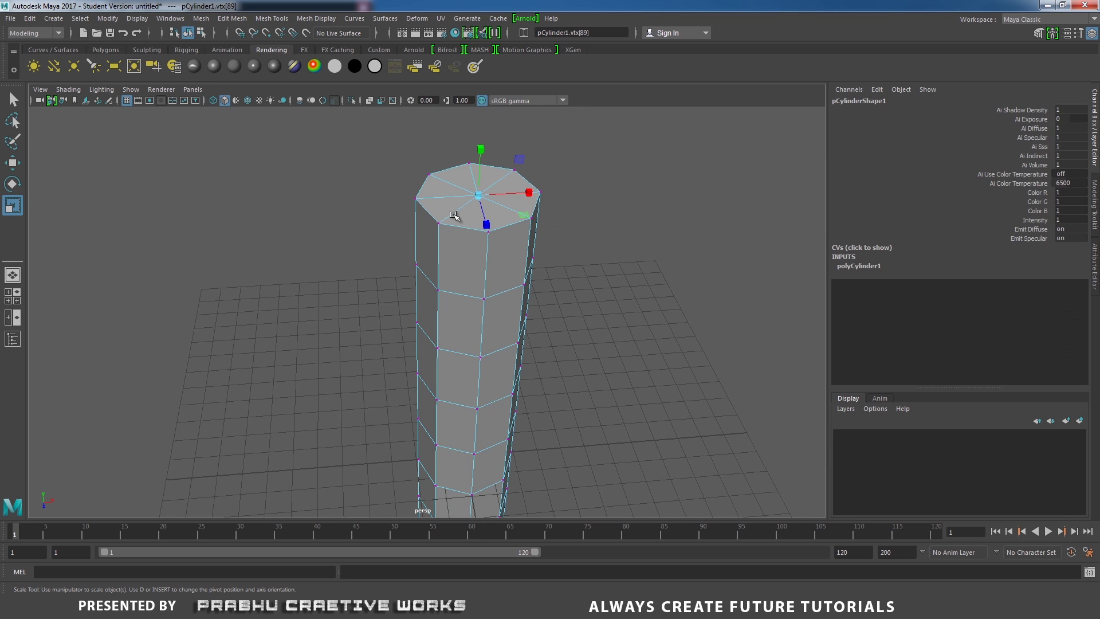
{"action": "left_click_drag", "start_coordinate": [494, 251], "coordinate": [433, 204], "text": "alt"}
{"action": "left_click_drag", "start_coordinate": [420, 291], "coordinate": [412, 308]}
{"action": "left_click_drag", "start_coordinate": [412, 308], "coordinate": [543, 339], "text": "alt"}
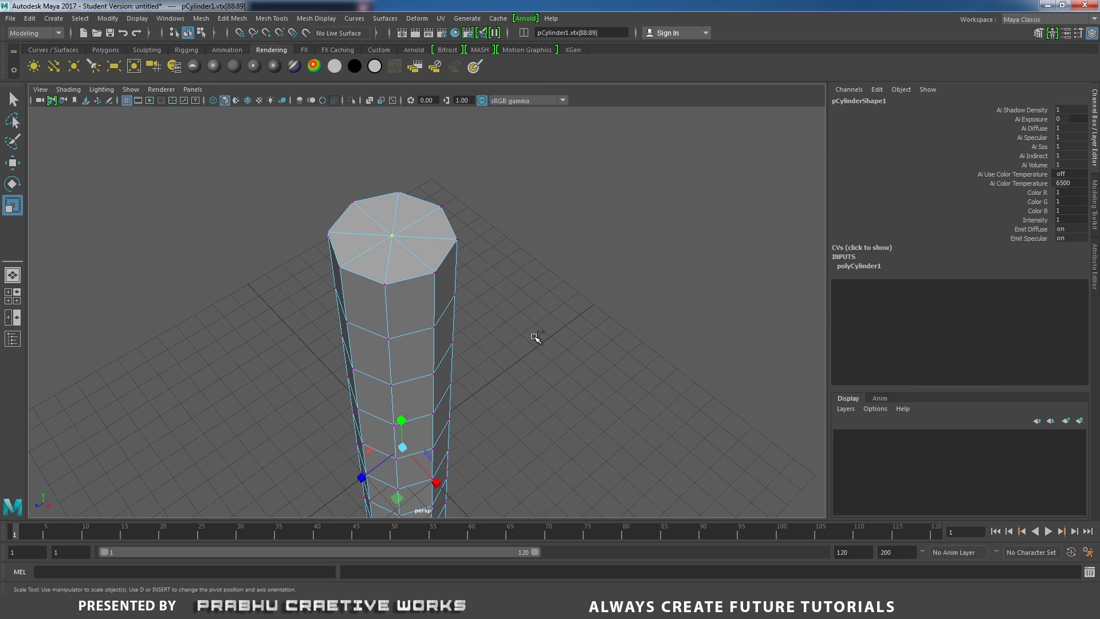
{"action": "key", "text": "ctrl+F11"}
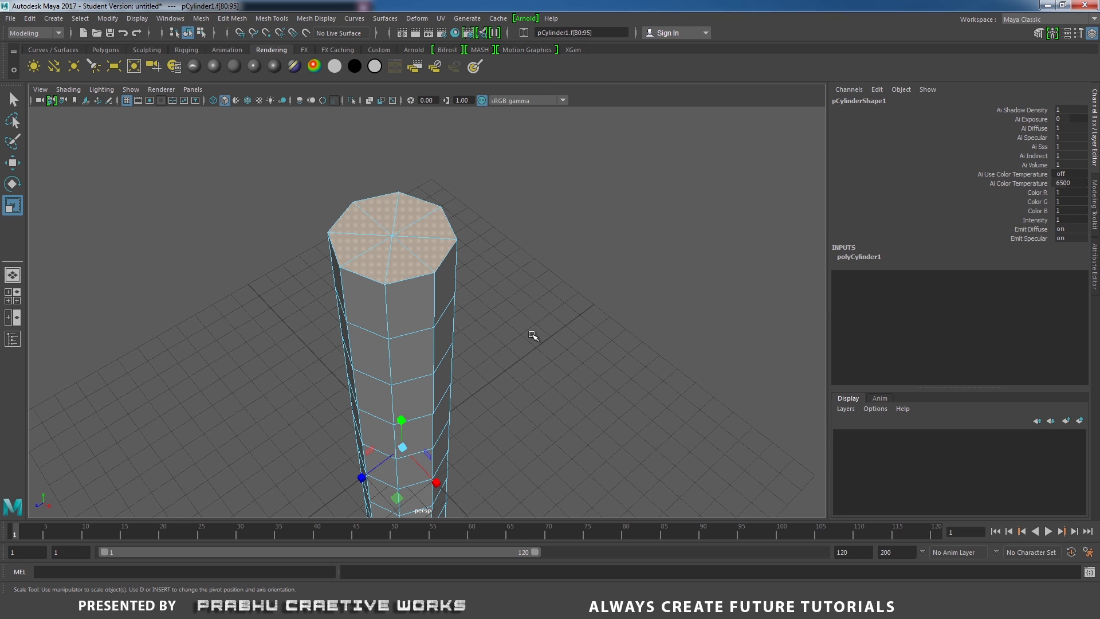
{"action": "key", "text": "Delete"}
Step: Switch the open cylinder to vertex editing and select the ring of vertices at mid-height
{"action": "left_click_drag", "start_coordinate": [588, 362], "coordinate": [523, 202], "text": "alt"}
{"action": "right_click_drag", "start_coordinate": [523, 202], "coordinate": [571, 332], "text": "alt"}
{"action": "left_click_drag", "start_coordinate": [571, 332], "coordinate": [508, 275], "text": "alt"}
{"action": "right_click", "coordinate": [508, 273]}
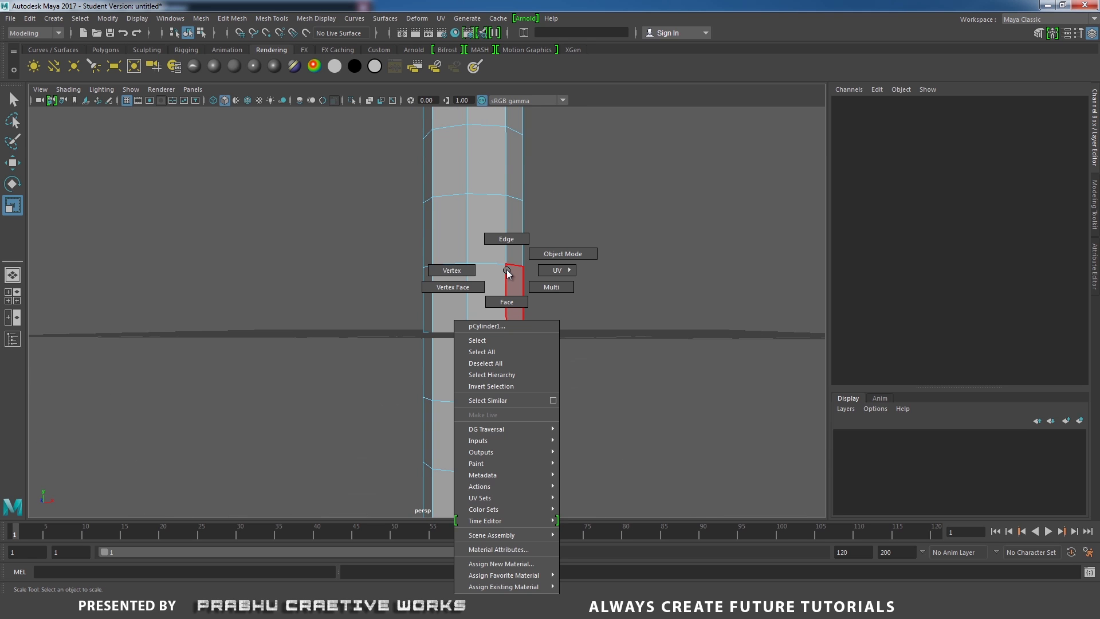
{"action": "left_click", "coordinate": [456, 271]}
{"action": "left_click_drag", "start_coordinate": [340, 304], "coordinate": [370, 335]}
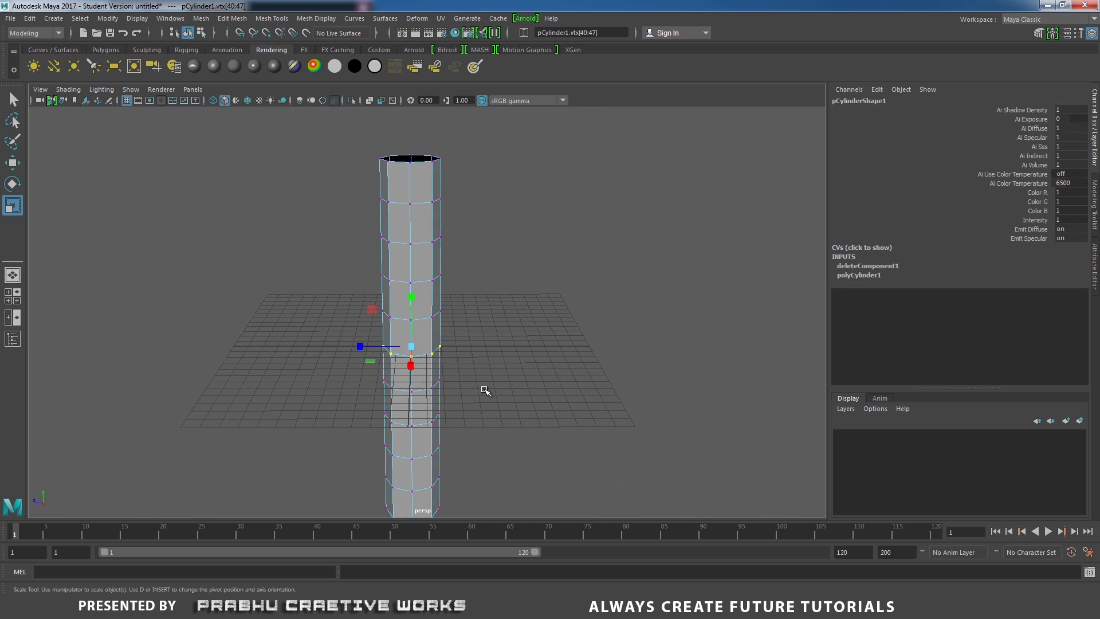
Step: Turn on soft selection for the mid-height vertex ring and try scaling it outward in perspective view
{"action": "key", "text": "b"}
{"action": "left_click_drag", "start_coordinate": [503, 392], "coordinate": [493, 361], "text": "alt"}
{"action": "right_click_drag", "start_coordinate": [517, 368], "coordinate": [506, 331], "text": "alt"}
{"action": "middle_click_drag", "start_coordinate": [506, 331], "coordinate": [534, 312], "text": "alt"}
{"action": "right_click_drag", "start_coordinate": [535, 312], "coordinate": [555, 356], "text": "alt"}
{"action": "left_click_drag", "start_coordinate": [555, 356], "coordinate": [555, 368], "text": "alt"}
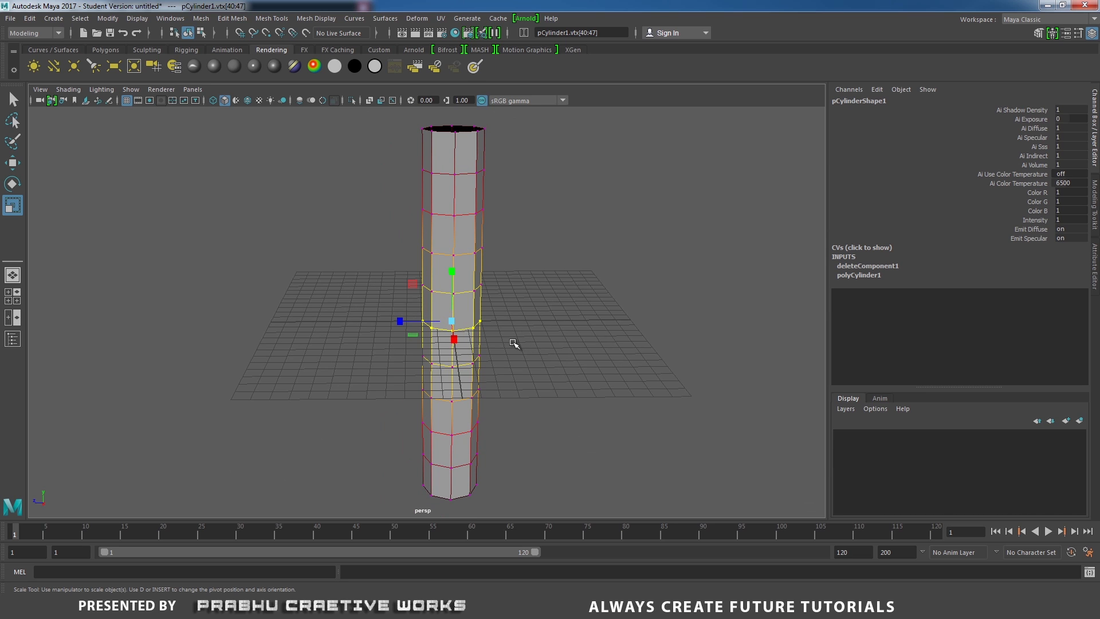
{"action": "left_click_drag", "start_coordinate": [444, 319], "coordinate": [651, 315]}
Step: In the top view, scale the soft-selected middle ring outward in the horizontal plane to bulge the cylinder
{"action": "key", "text": "space"}
{"action": "left_click_drag", "start_coordinate": [559, 328], "coordinate": [493, 329]}
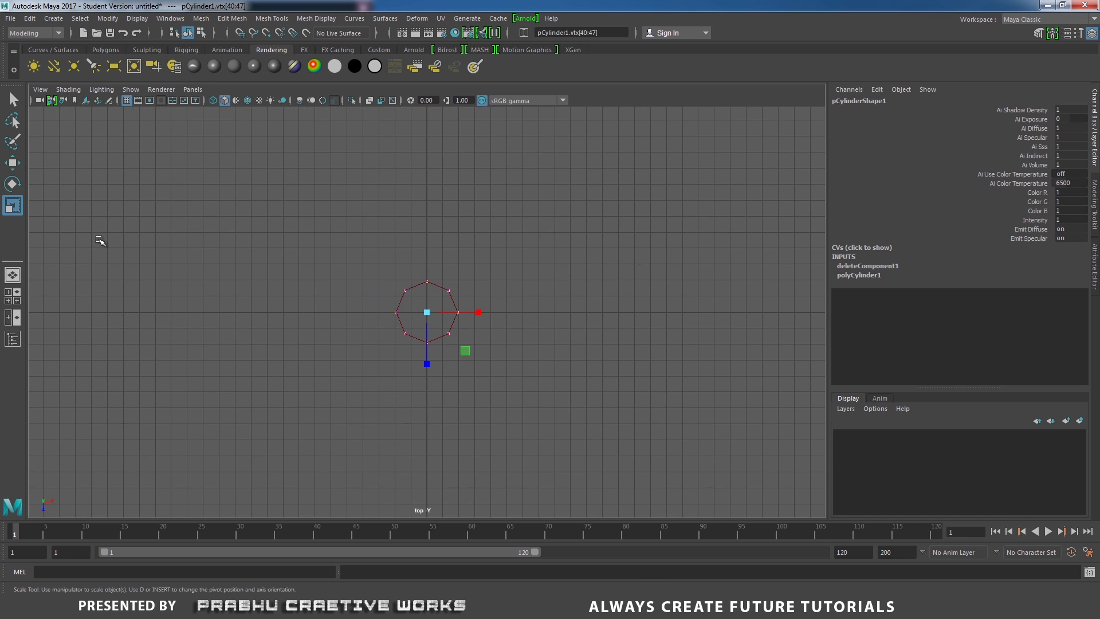
{"action": "left_click_drag", "start_coordinate": [423, 367], "coordinate": [510, 547]}
{"action": "right_click_drag", "start_coordinate": [508, 429], "coordinate": [338, 409], "text": "alt"}
{"action": "right_click_drag", "start_coordinate": [399, 427], "coordinate": [295, 381], "text": "alt"}
{"action": "right_click_drag", "start_coordinate": [437, 442], "coordinate": [204, 266], "text": "alt"}
{"action": "middle_click_drag", "start_coordinate": [412, 383], "coordinate": [427, 348], "text": "alt"}
{"action": "right_click_drag", "start_coordinate": [427, 349], "coordinate": [456, 324], "text": "alt"}
{"action": "left_click_drag", "start_coordinate": [450, 322], "coordinate": [452, 328]}
{"action": "left_click_drag", "start_coordinate": [497, 271], "coordinate": [769, 290]}
Step: Return to the perspective view and turn off soft selection
{"action": "key", "text": "space"}
{"action": "left_click_drag", "start_coordinate": [663, 308], "coordinate": [662, 257]}
{"action": "right_click_drag", "start_coordinate": [661, 258], "coordinate": [346, 263], "text": "alt"}
{"action": "left_click_drag", "start_coordinate": [346, 263], "coordinate": [381, 246], "text": "alt"}
{"action": "right_click_drag", "start_coordinate": [381, 247], "coordinate": [481, 336], "text": "alt"}
{"action": "left_click_drag", "start_coordinate": [481, 336], "coordinate": [463, 308], "text": "alt"}
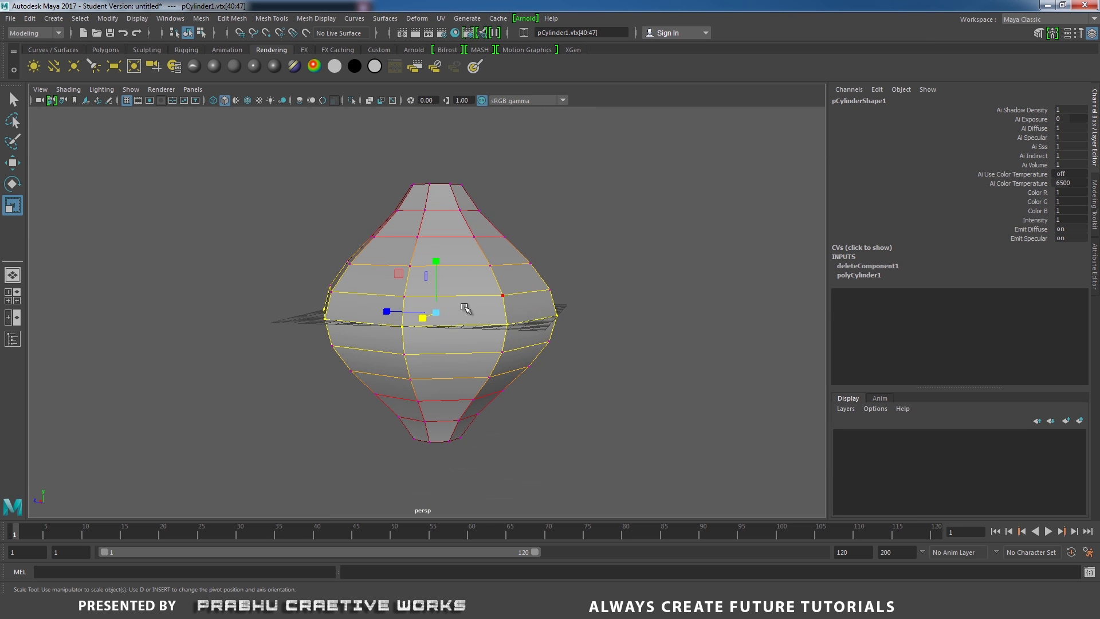
{"action": "left_click_drag", "start_coordinate": [479, 310], "coordinate": [470, 284], "text": "alt"}
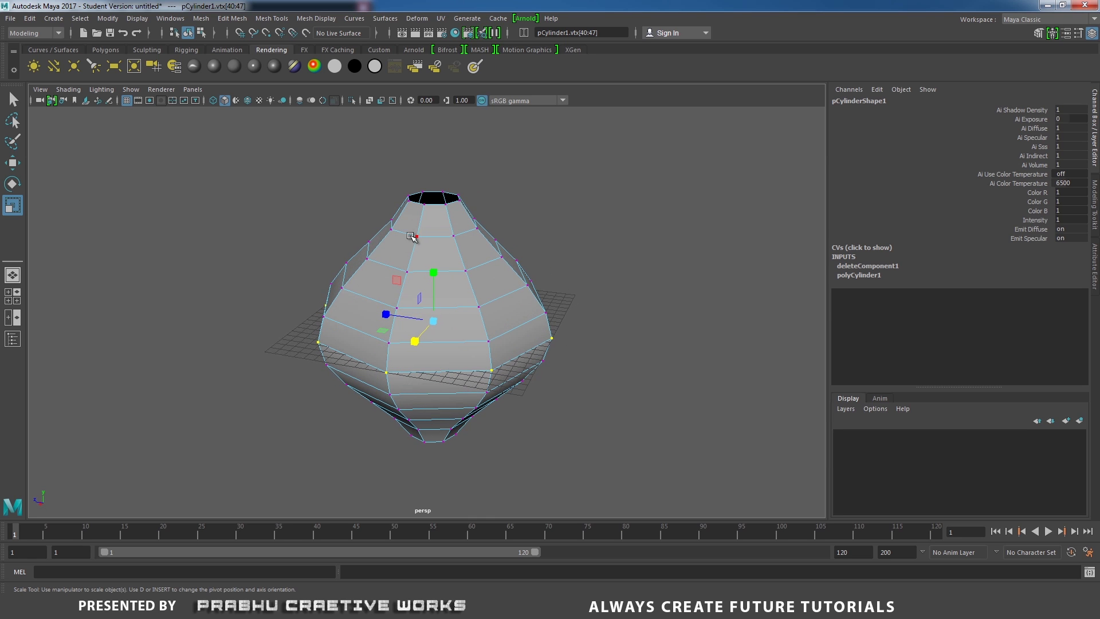
Step: Select one full vertical edge line of the bulged mesh and convert it to a curve with Best guess form and 3 Cubic degree
{"action": "right_click_drag", "start_coordinate": [459, 250], "coordinate": [455, 214]}
{"action": "double_click", "coordinate": [423, 216]}
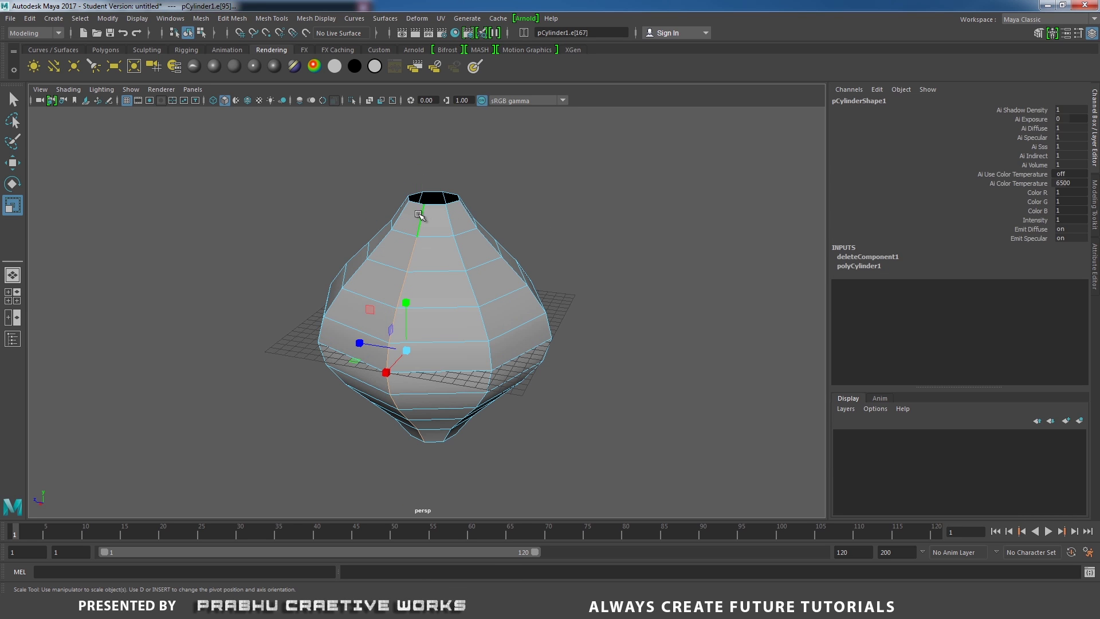
{"action": "left_click", "coordinate": [108, 18]}
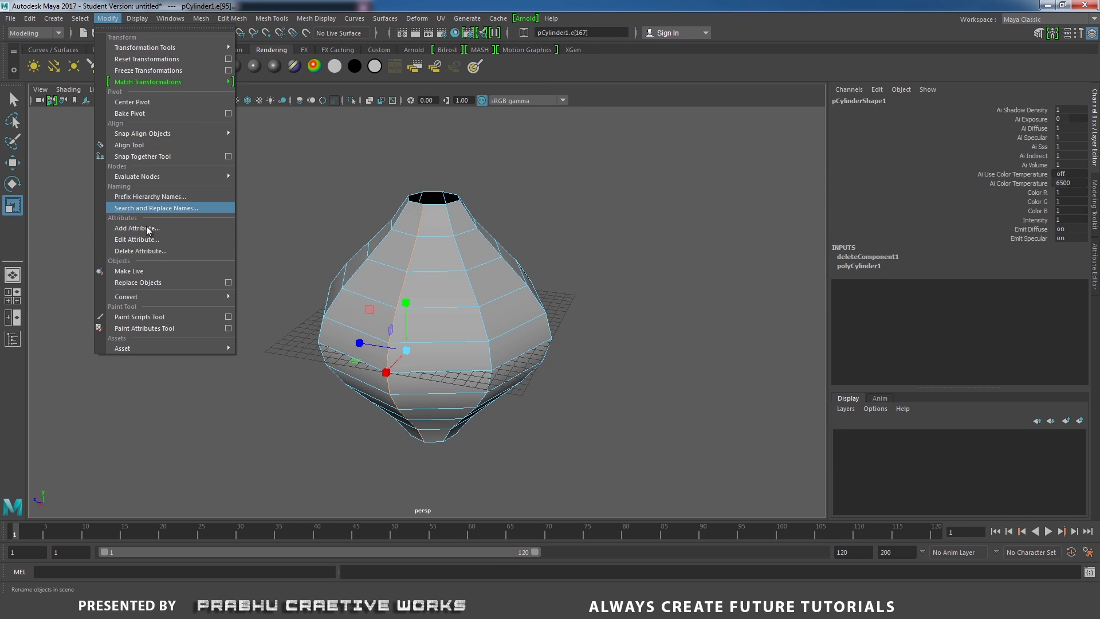
{"action": "mouse_move", "coordinate": [154, 296]}
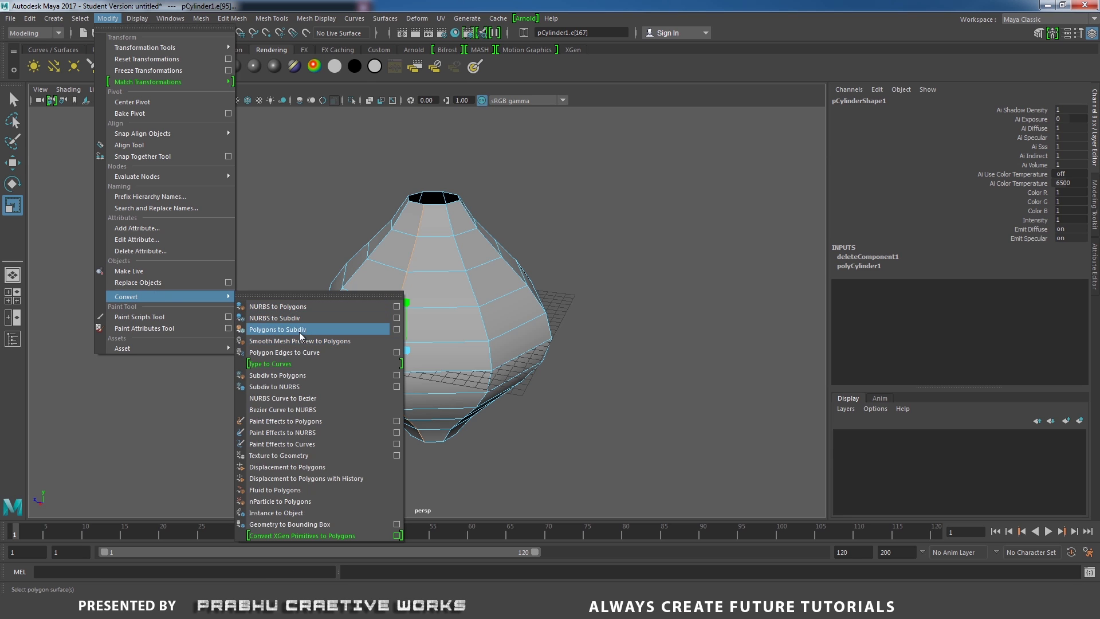
{"action": "left_click", "coordinate": [395, 352]}
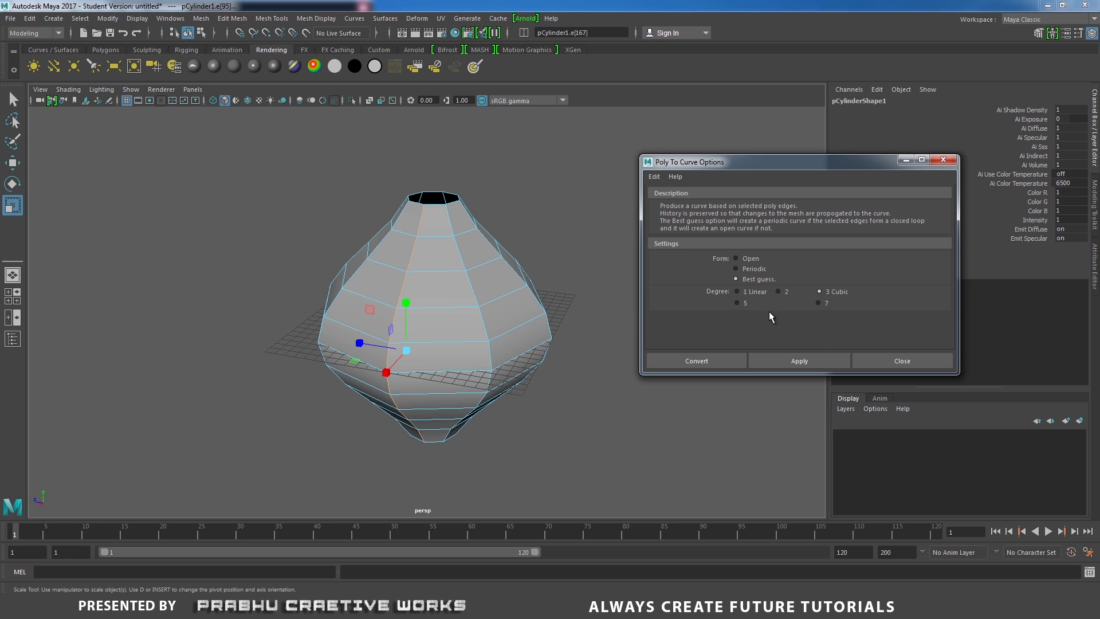
{"action": "left_click", "coordinate": [732, 358]}
Step: Select the adjacent vertical edge line of the mesh and convert it to a second curve
{"action": "left_click_drag", "start_coordinate": [645, 312], "coordinate": [504, 235], "text": "alt"}
{"action": "left_click", "coordinate": [470, 272]}
{"action": "right_click", "coordinate": [495, 238]}
{"action": "right_click_drag", "start_coordinate": [495, 231], "coordinate": [496, 208]}
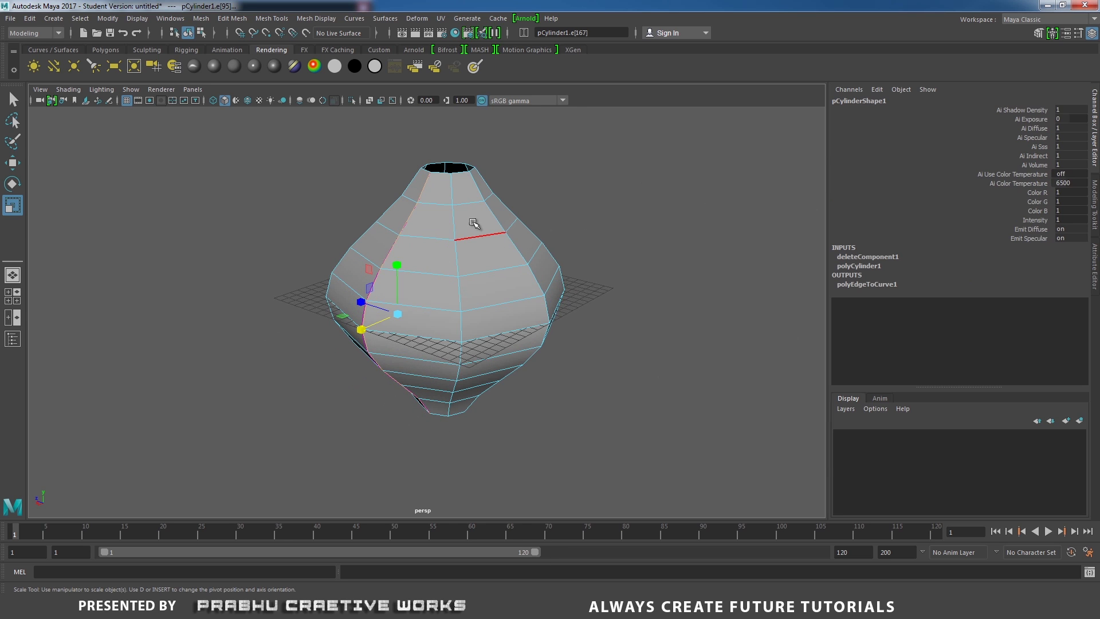
{"action": "double_click", "coordinate": [454, 224]}
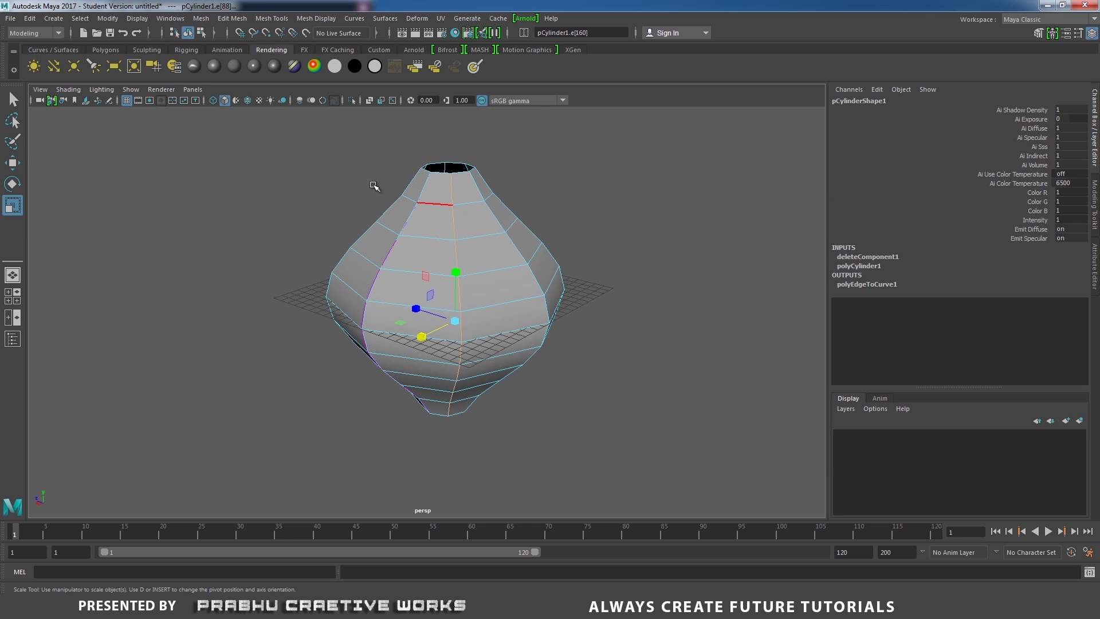
{"action": "left_click", "coordinate": [108, 18]}
{"action": "mouse_move", "coordinate": [164, 298]}
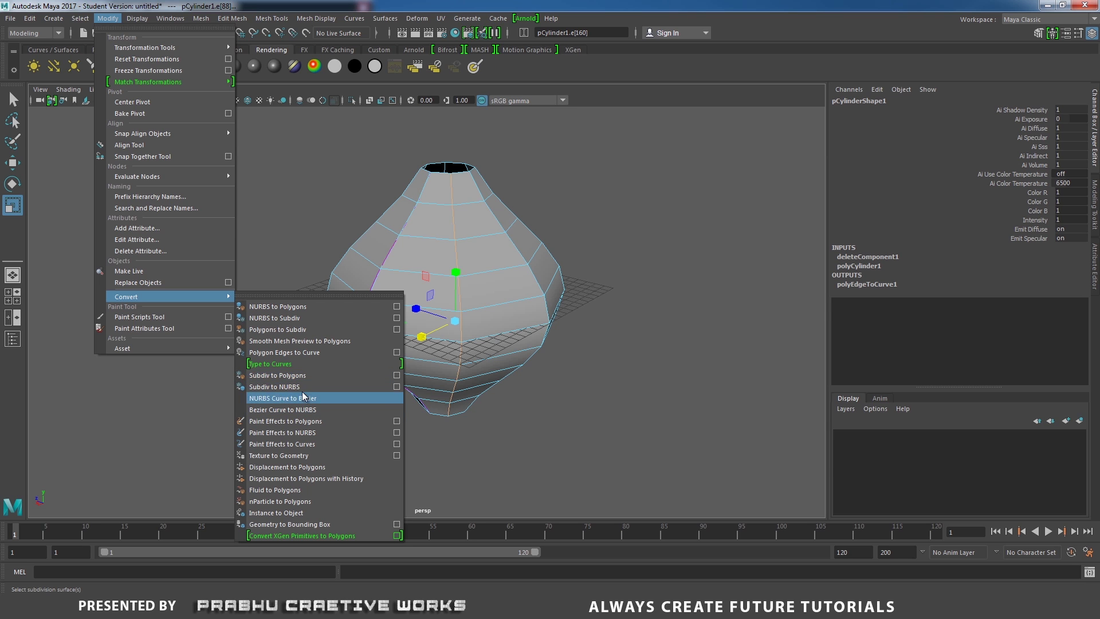
{"action": "left_click", "coordinate": [305, 354]}
Step: Convert the third and fourth vertical edge lines around the mesh to separate curves
{"action": "left_click_drag", "start_coordinate": [435, 363], "coordinate": [350, 378], "text": "alt"}
{"action": "left_click", "coordinate": [476, 259]}
{"action": "right_click_drag", "start_coordinate": [494, 247], "coordinate": [494, 213]}
{"action": "double_click", "coordinate": [407, 268]}
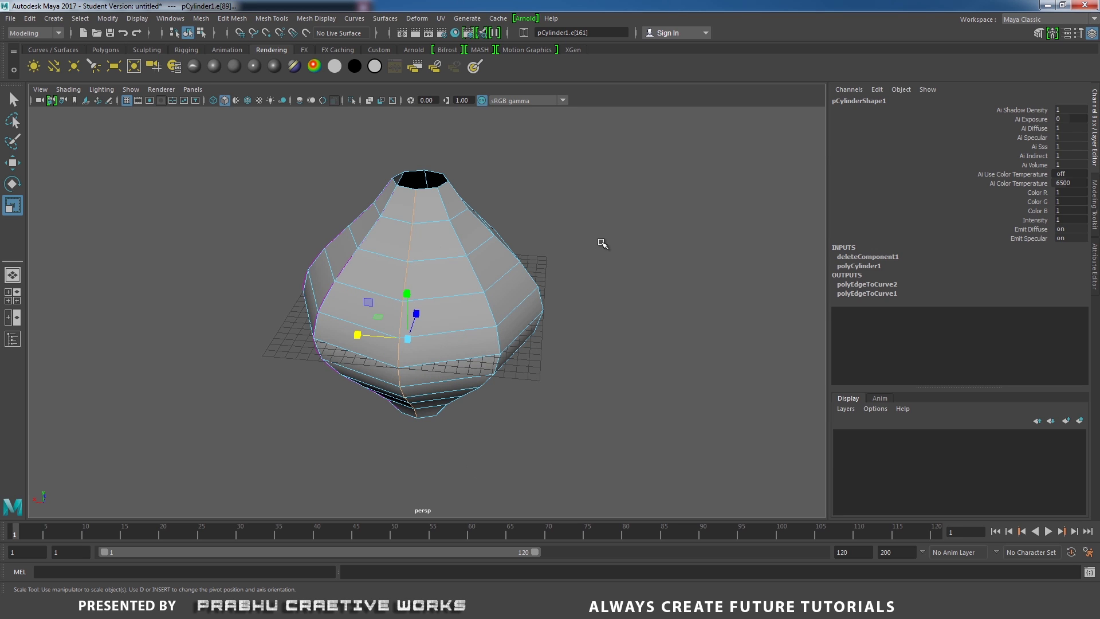
{"action": "key", "text": "g"}
{"action": "left_click_drag", "start_coordinate": [536, 244], "coordinate": [467, 246], "text": "alt"}
{"action": "left_click", "coordinate": [464, 245]}
{"action": "right_click_drag", "start_coordinate": [462, 241], "coordinate": [459, 212]}
{"action": "double_click", "coordinate": [409, 286]}
{"action": "key", "text": "g"}
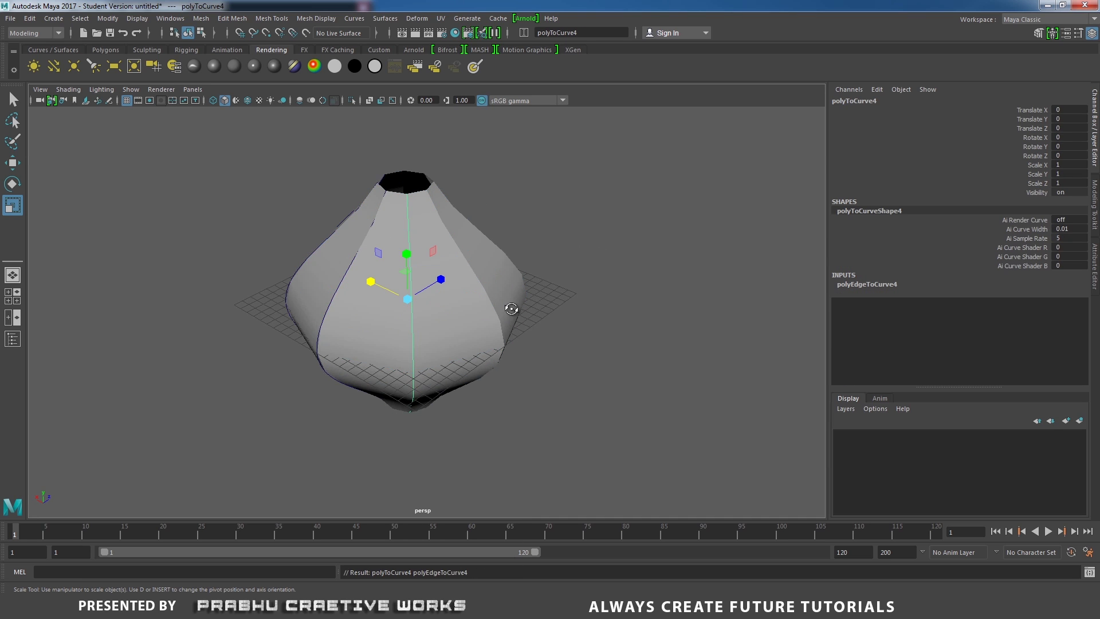
Step: Convert the fifth and sixth vertical edge lines around the mesh to separate curves
{"action": "left_click_drag", "start_coordinate": [541, 306], "coordinate": [449, 284], "text": "alt"}
{"action": "right_click_drag", "start_coordinate": [434, 204], "coordinate": [434, 178]}
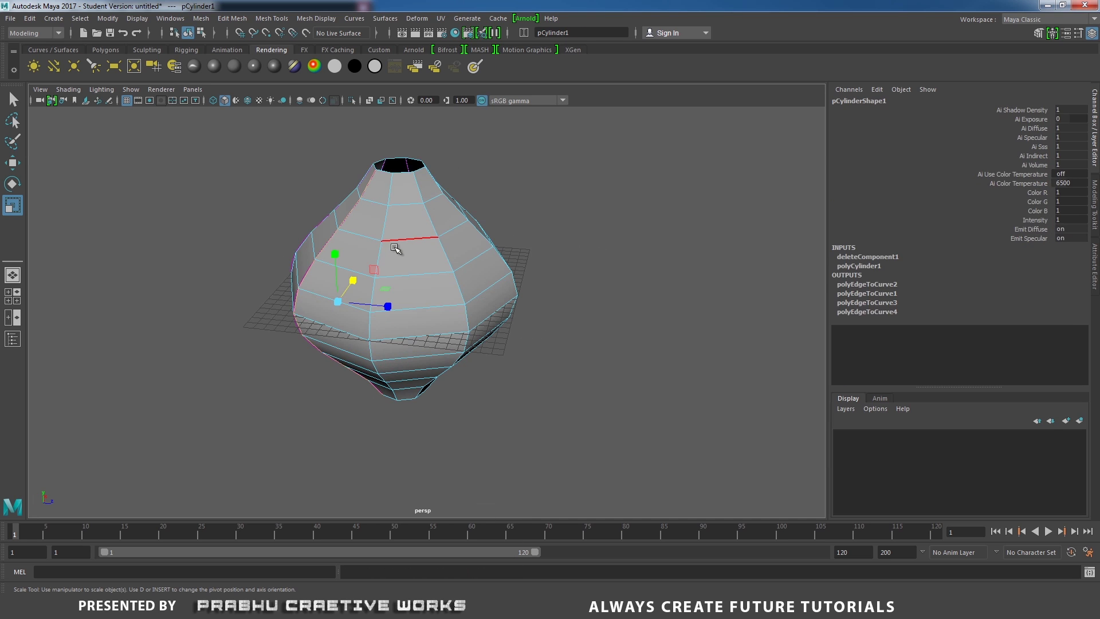
{"action": "left_click", "coordinate": [389, 252]}
{"action": "key", "text": "g"}
{"action": "left_click_drag", "start_coordinate": [436, 251], "coordinate": [452, 257], "text": "alt"}
{"action": "left_click", "coordinate": [396, 212]}
{"action": "right_click_drag", "start_coordinate": [396, 212], "coordinate": [399, 178]}
{"action": "double_click", "coordinate": [406, 206]}
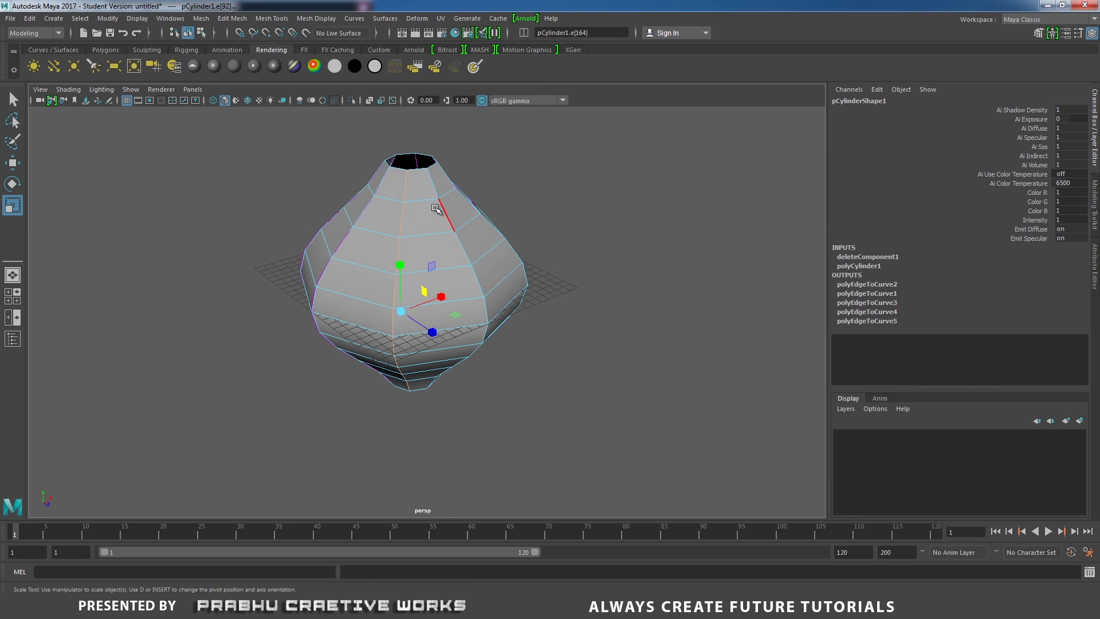
{"action": "key", "text": "g"}
Step: Convert the last two vertical edge lines, the seventh and eighth, to separate curves
{"action": "left_click", "coordinate": [474, 225]}
{"action": "left_click_drag", "start_coordinate": [474, 226], "coordinate": [429, 230], "text": "alt"}
{"action": "right_click_drag", "start_coordinate": [446, 202], "coordinate": [447, 171]}
{"action": "double_click", "coordinate": [431, 214]}
{"action": "key", "text": "g"}
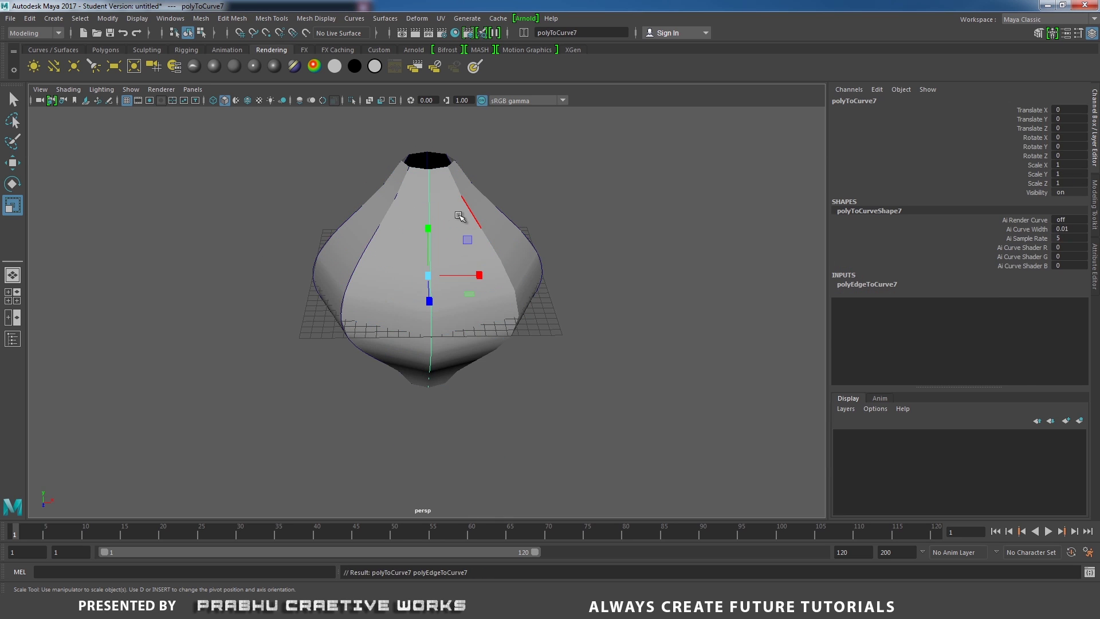
{"action": "left_click", "coordinate": [484, 228]}
{"action": "left_click_drag", "start_coordinate": [484, 228], "coordinate": [440, 241], "text": "alt"}
{"action": "right_click_drag", "start_coordinate": [481, 228], "coordinate": [480, 196]}
{"action": "double_click", "coordinate": [455, 216]}
{"action": "key", "text": "3"}
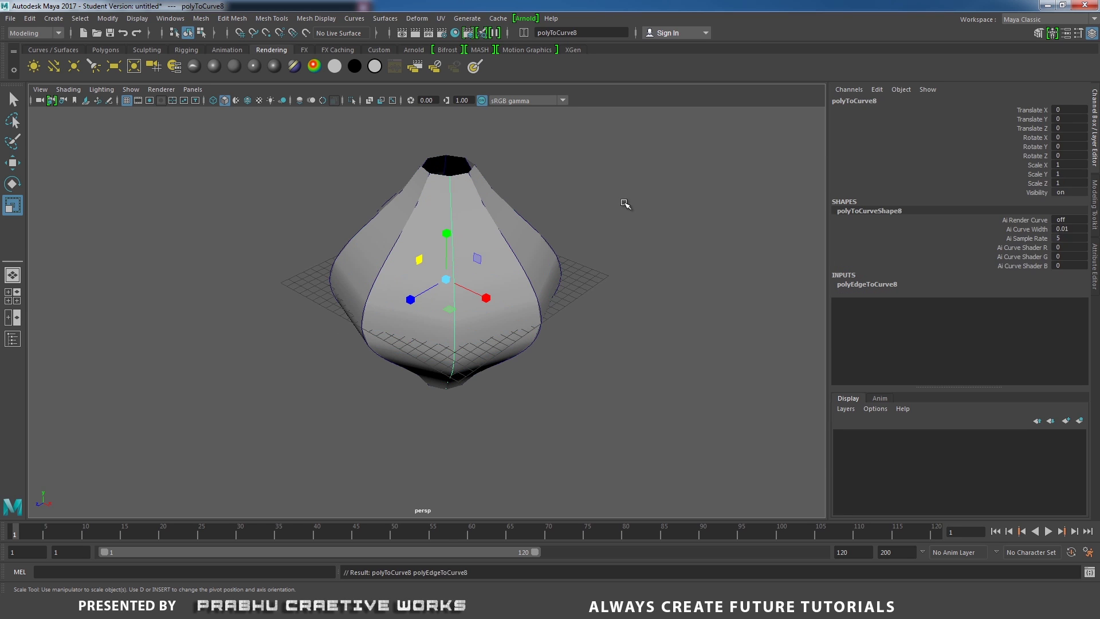
Step: Delete the bulged cylinder mesh, keeping only the eight extracted curves
{"action": "left_click", "coordinate": [515, 225]}
{"action": "left_click", "coordinate": [484, 238]}
{"action": "key", "text": "1"}
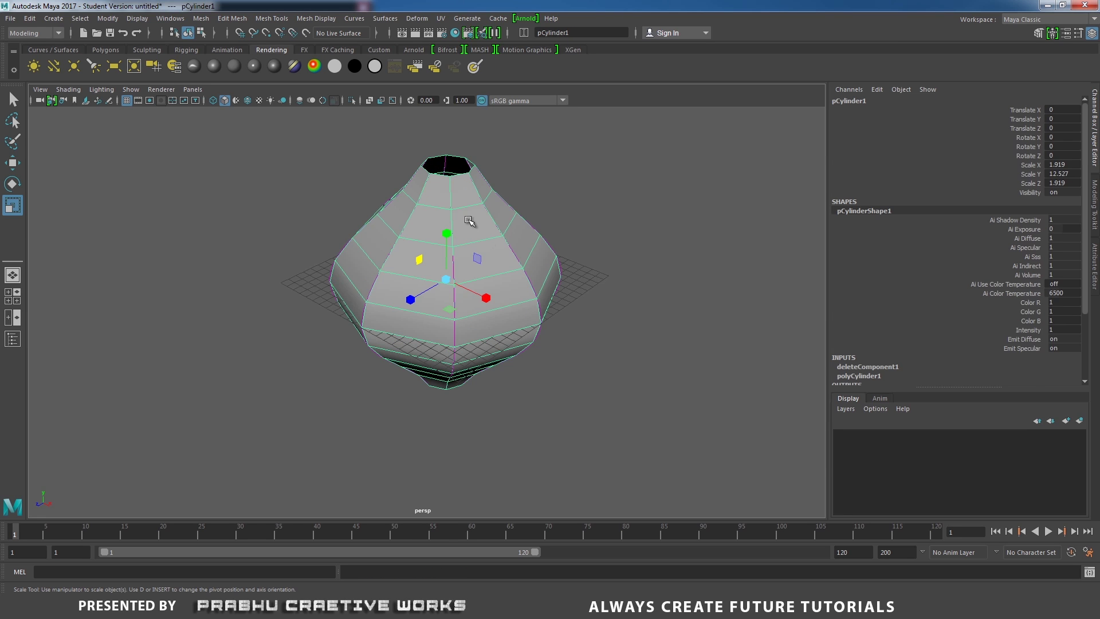
{"action": "key", "text": "3"}
{"action": "left_click", "coordinate": [537, 186]}
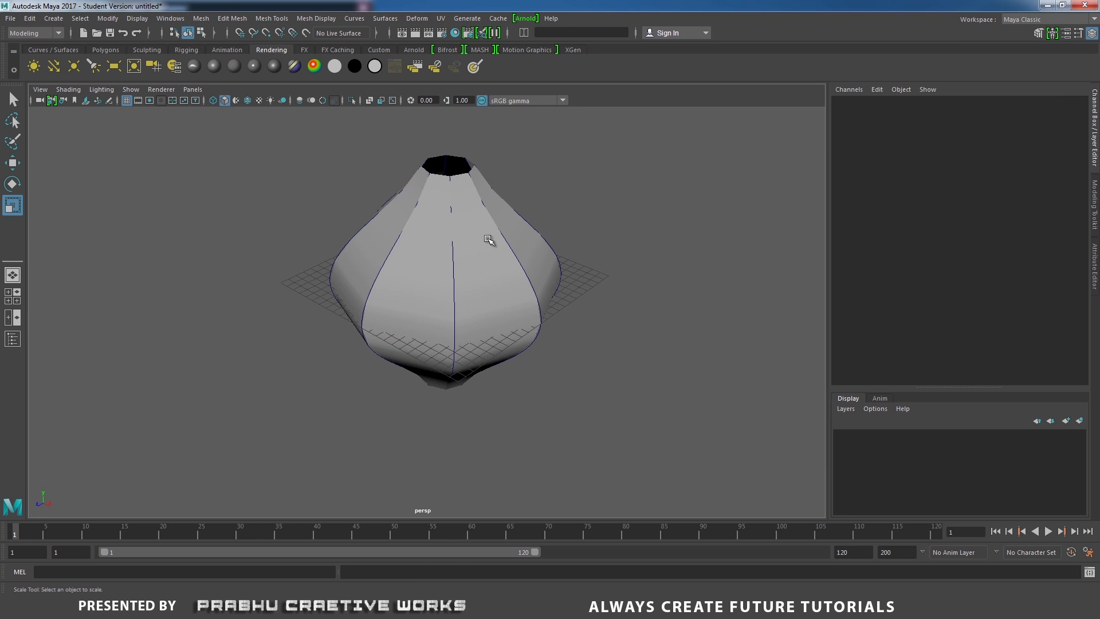
{"action": "left_click", "coordinate": [480, 236]}
{"action": "key", "text": "1"}
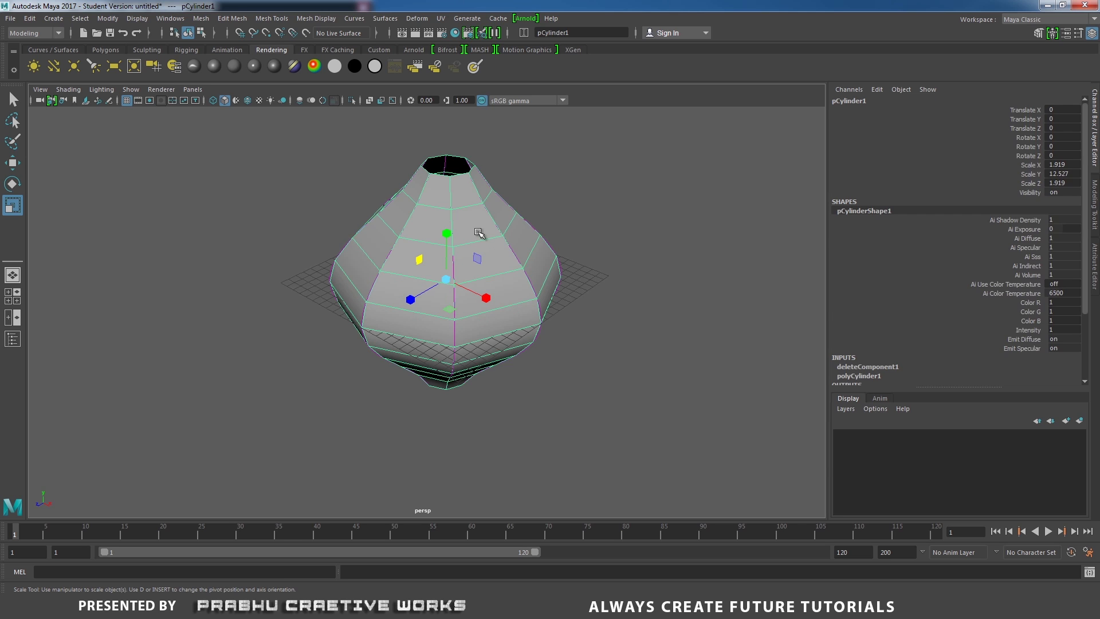
{"action": "key", "text": "Delete"}
{"action": "left_click_drag", "start_coordinate": [533, 214], "coordinate": [555, 218], "text": "alt"}
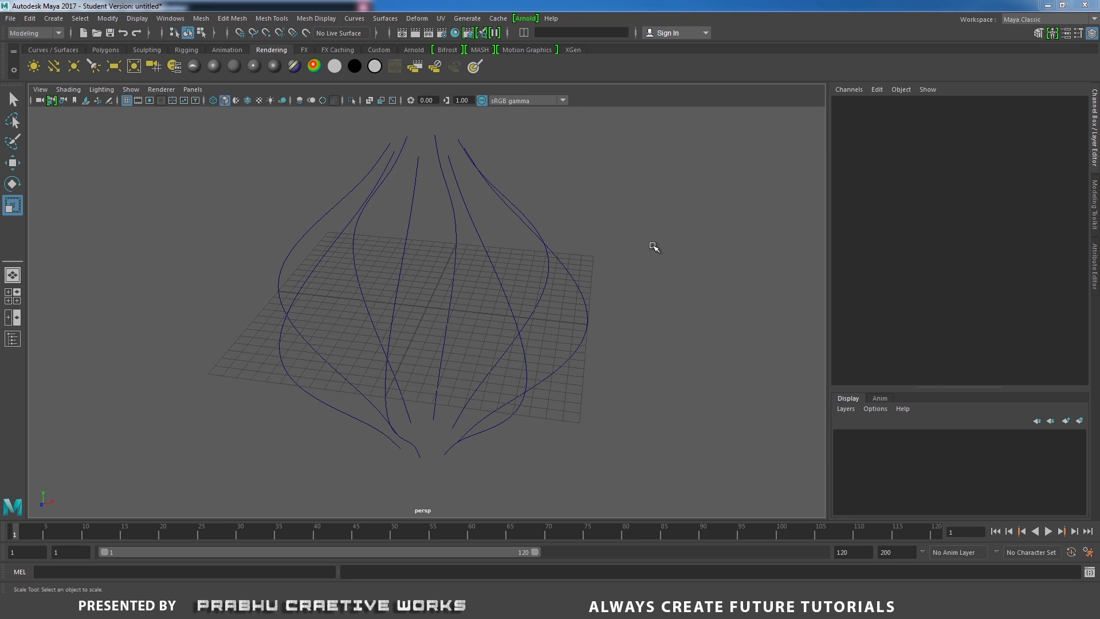
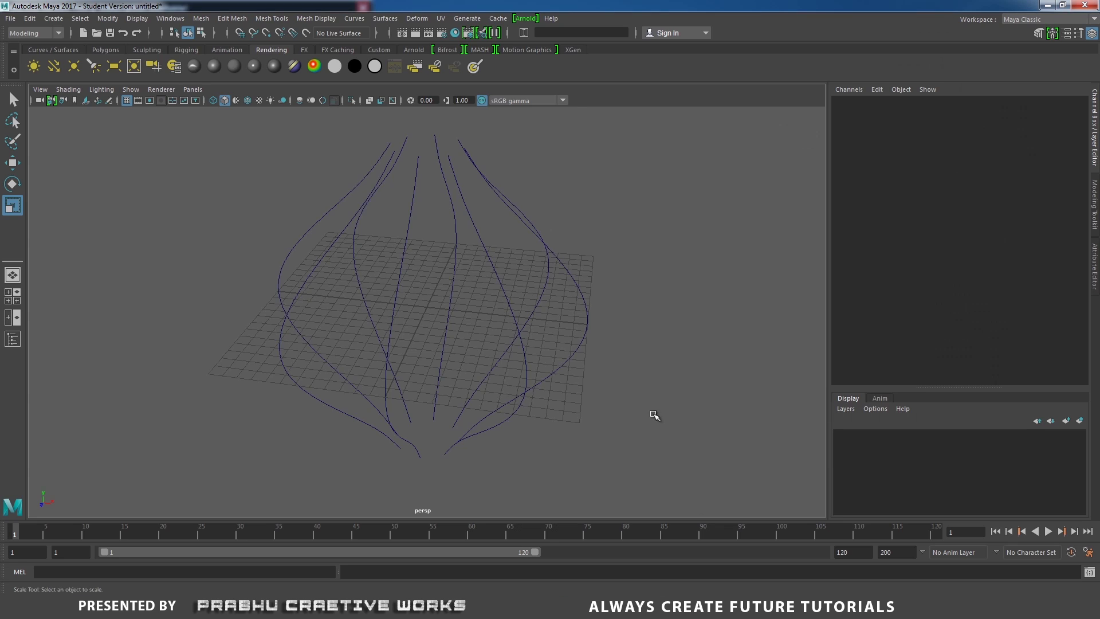
{"action": "mouse_move", "coordinate": [590, 304]}
{"action": "left_mouse_down", "text": "alt"}
{"action": "mouse_move", "coordinate": [567, 280]}
{"action": "mouse_move", "coordinate": [579, 300]}
{"action": "left_mouse_up", "text": "alt"}
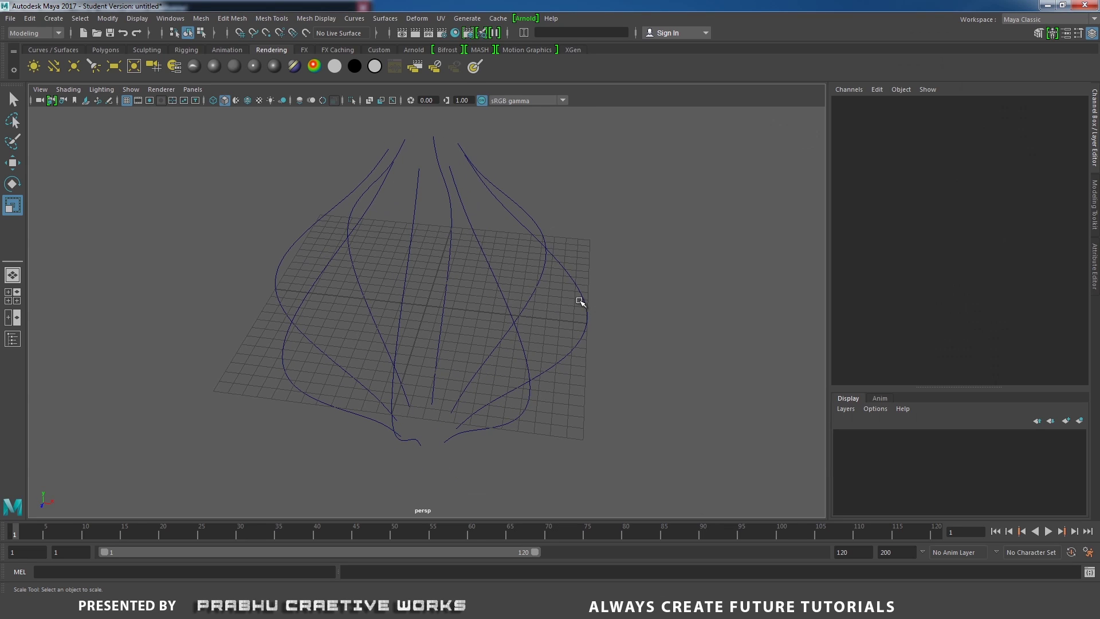
Step: Switch all eight curves to control vertex editing
{"action": "left_click", "coordinate": [476, 240]}
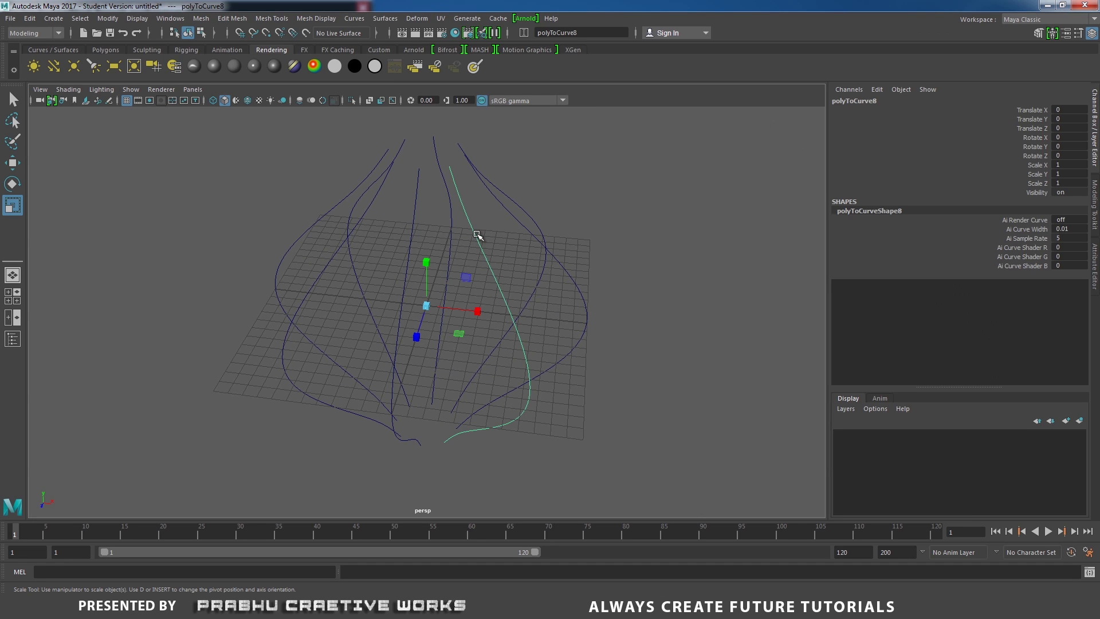
{"action": "right_click_drag", "start_coordinate": [474, 233], "coordinate": [420, 232]}
{"action": "left_click_drag", "start_coordinate": [555, 235], "coordinate": [442, 226], "text": "alt"}
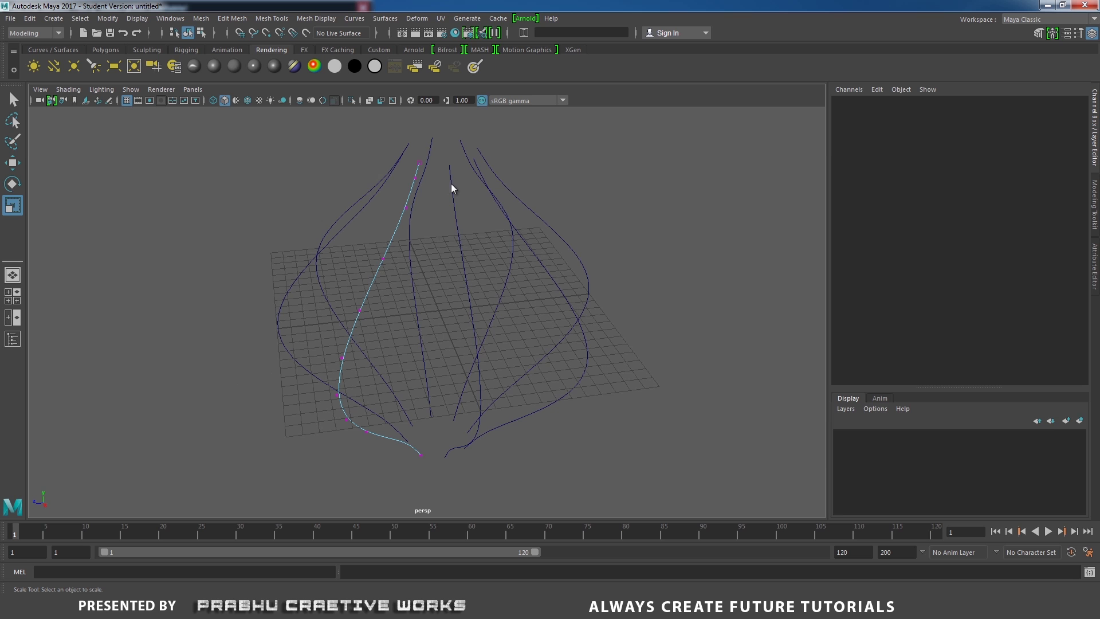
{"action": "right_click_drag", "start_coordinate": [451, 189], "coordinate": [424, 183]}
{"action": "right_click_drag", "start_coordinate": [493, 195], "coordinate": [425, 193]}
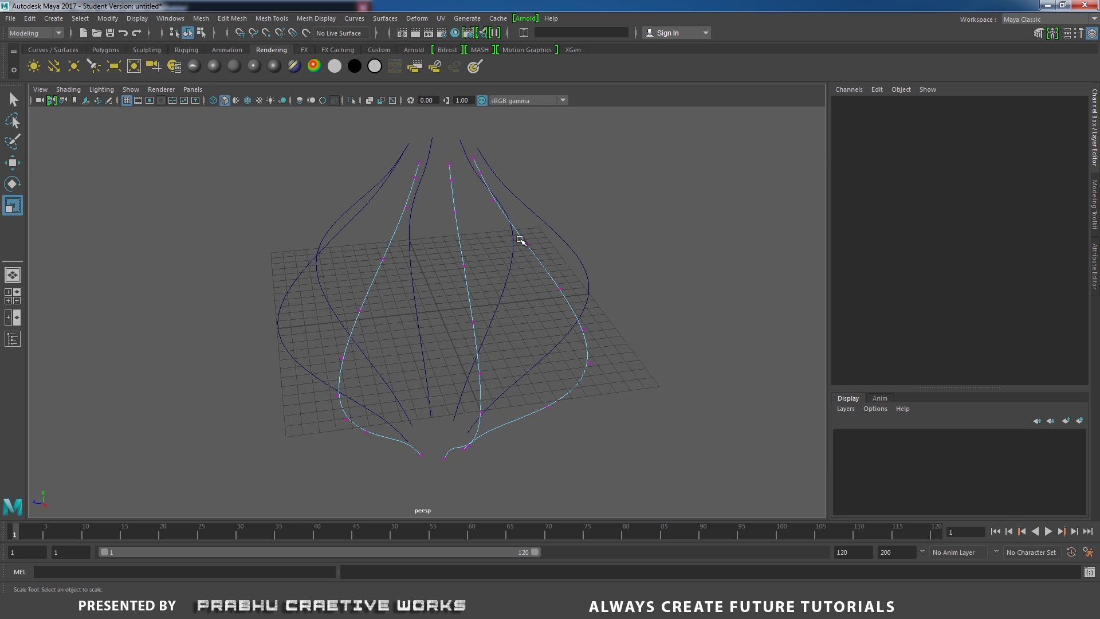
{"action": "left_click_drag", "start_coordinate": [519, 239], "coordinate": [417, 240], "text": "alt"}
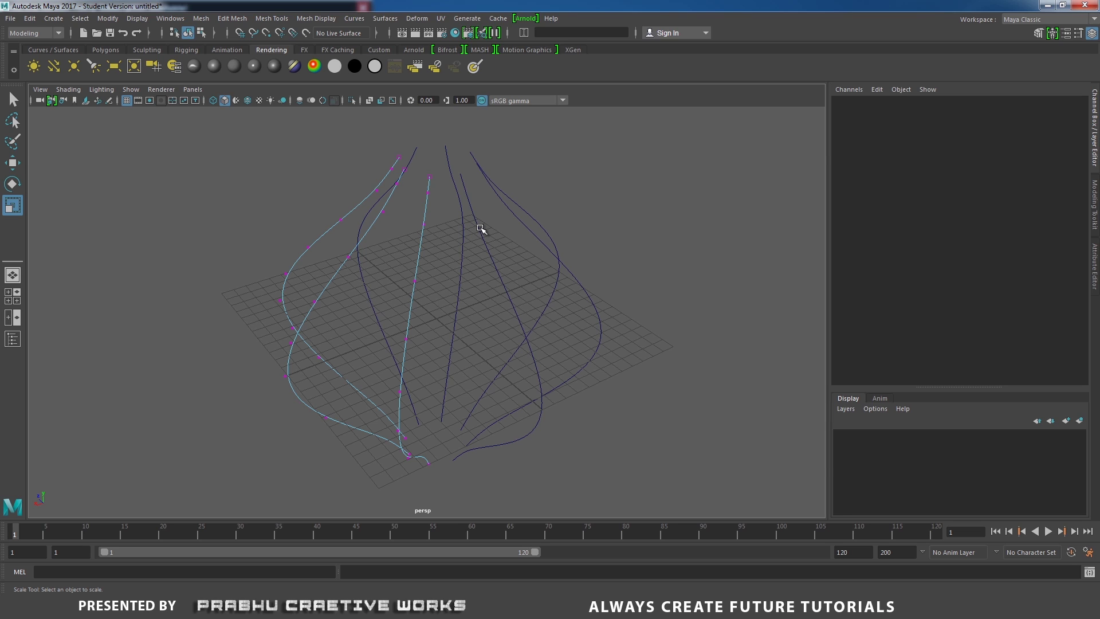
{"action": "right_click_drag", "start_coordinate": [481, 230], "coordinate": [438, 228]}
{"action": "right_click_drag", "start_coordinate": [519, 218], "coordinate": [459, 221]}
{"action": "right_click_drag", "start_coordinate": [471, 156], "coordinate": [395, 151]}
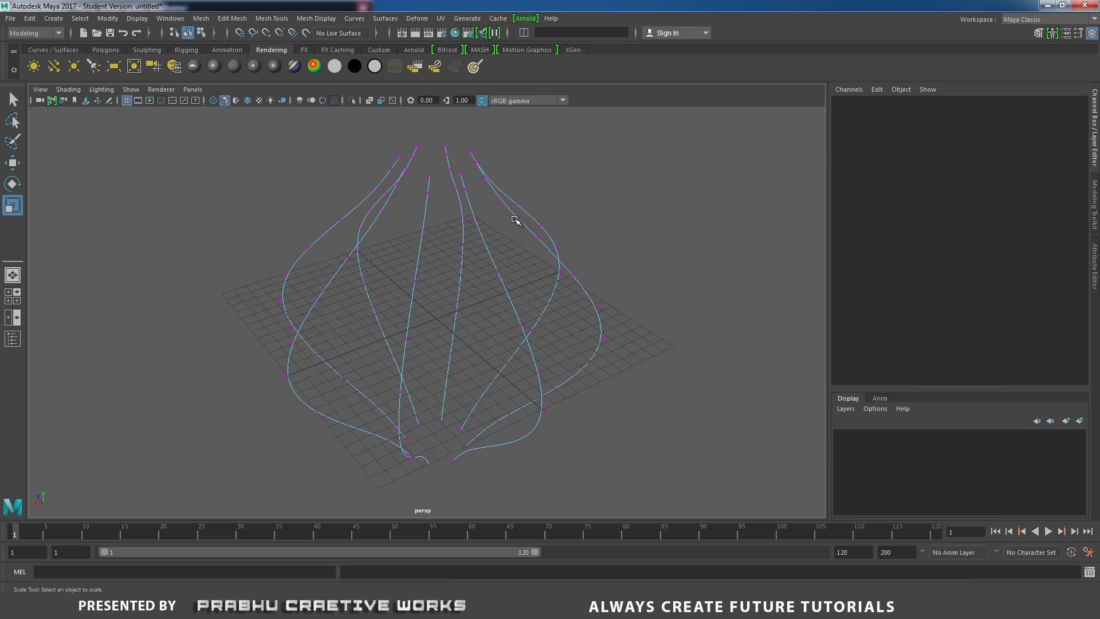
Step: Select the top two rows of control vertices across all eight curves
{"action": "left_click_drag", "start_coordinate": [515, 220], "coordinate": [580, 218], "text": "alt"}
{"action": "left_click_drag", "start_coordinate": [366, 149], "coordinate": [518, 188]}
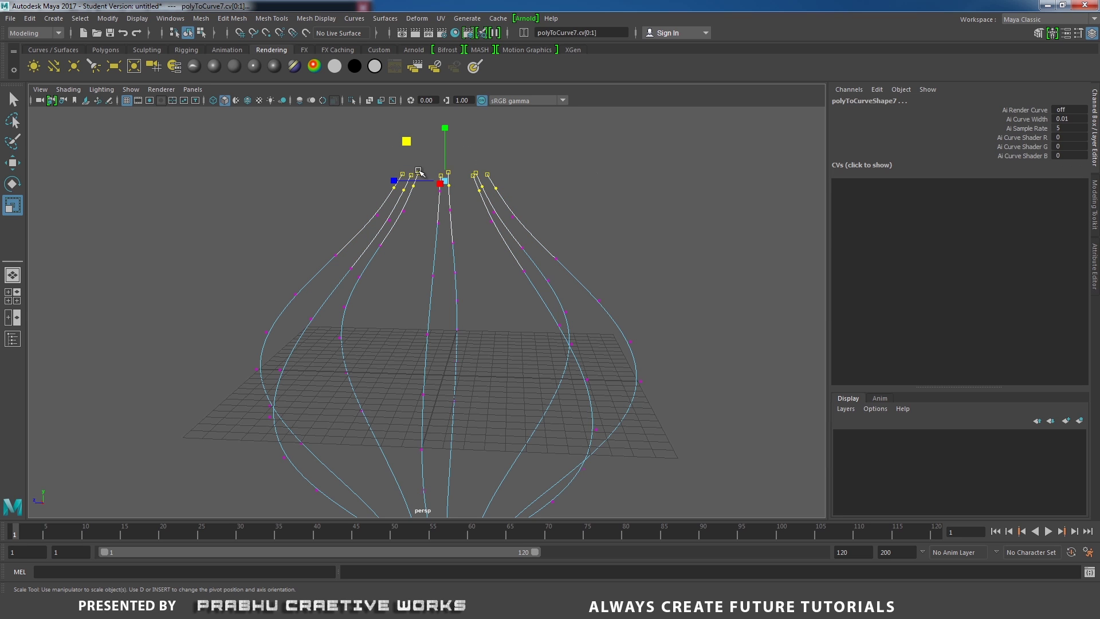
{"action": "left_click", "coordinate": [356, 149]}
{"action": "left_click_drag", "start_coordinate": [346, 142], "coordinate": [522, 195]}
{"action": "right_click_drag", "start_coordinate": [626, 221], "coordinate": [610, 272], "text": "alt"}
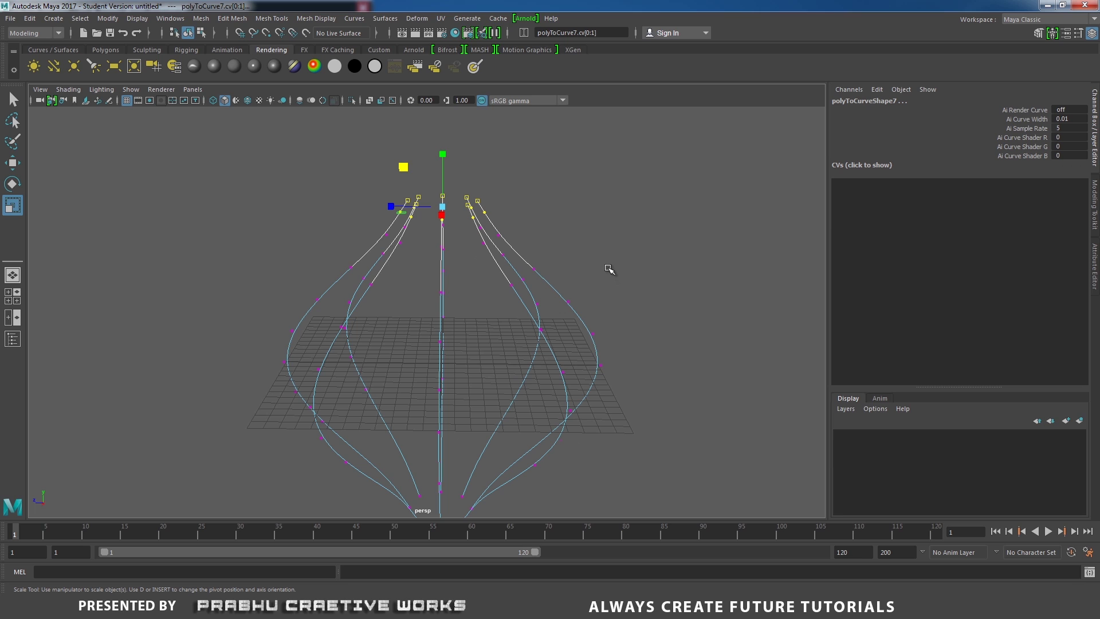
Step: Enable soft selection and widen its falloff radius until it reaches the bottom ends of the curves
{"action": "key", "text": "b"}
{"action": "left_click_drag", "start_coordinate": [653, 263], "coordinate": [430, 223], "text": "alt"}
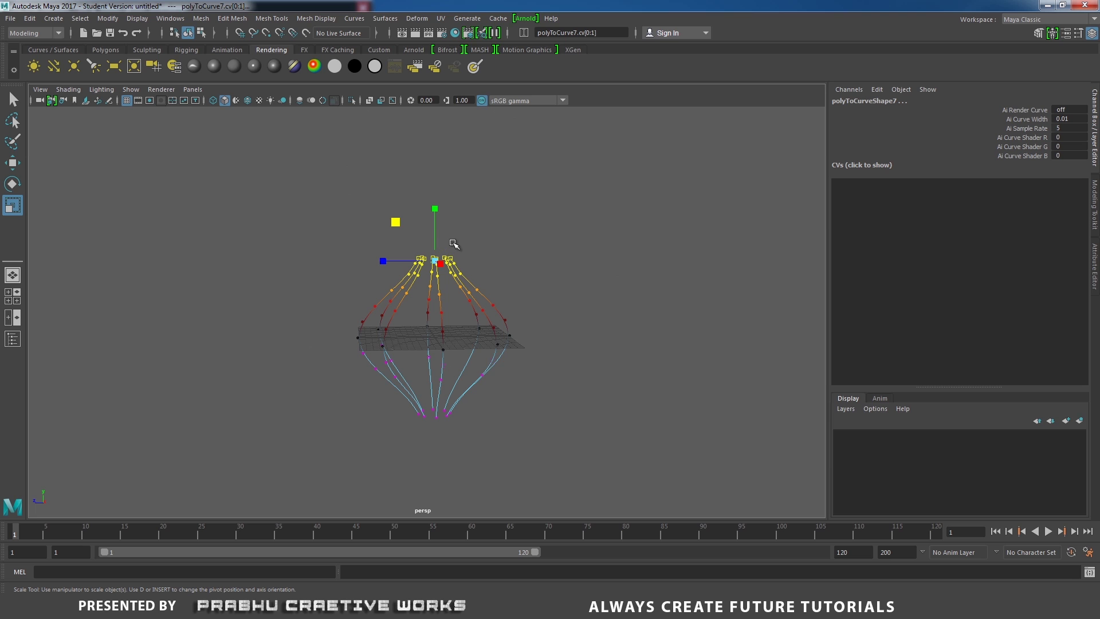
{"action": "left_click_drag", "start_coordinate": [455, 244], "coordinate": [626, 220]}
{"action": "left_click_drag", "start_coordinate": [500, 236], "coordinate": [507, 267], "text": "alt"}
{"action": "right_click_drag", "start_coordinate": [507, 267], "coordinate": [647, 304], "text": "alt"}
Step: Rotate the soft-selected top vertices about the vertical axis to twist the curves into a spiral basket, consulting the refe2 reference image
{"action": "key", "text": "e"}
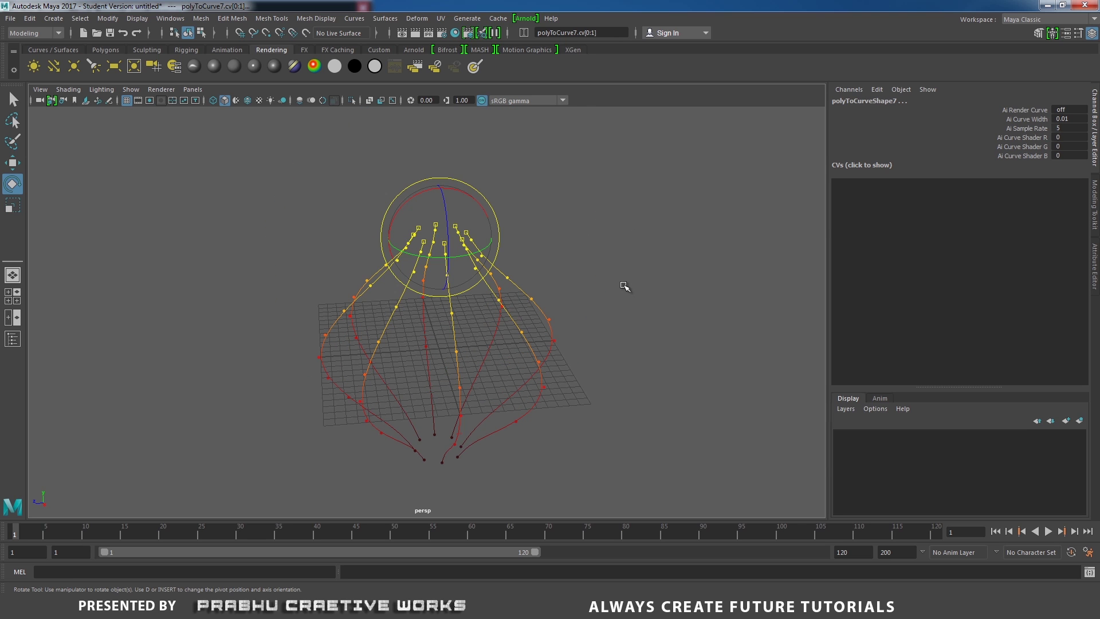
{"action": "left_click_drag", "start_coordinate": [525, 290], "coordinate": [441, 327], "text": "alt"}
{"action": "left_click", "coordinate": [710, 607]}
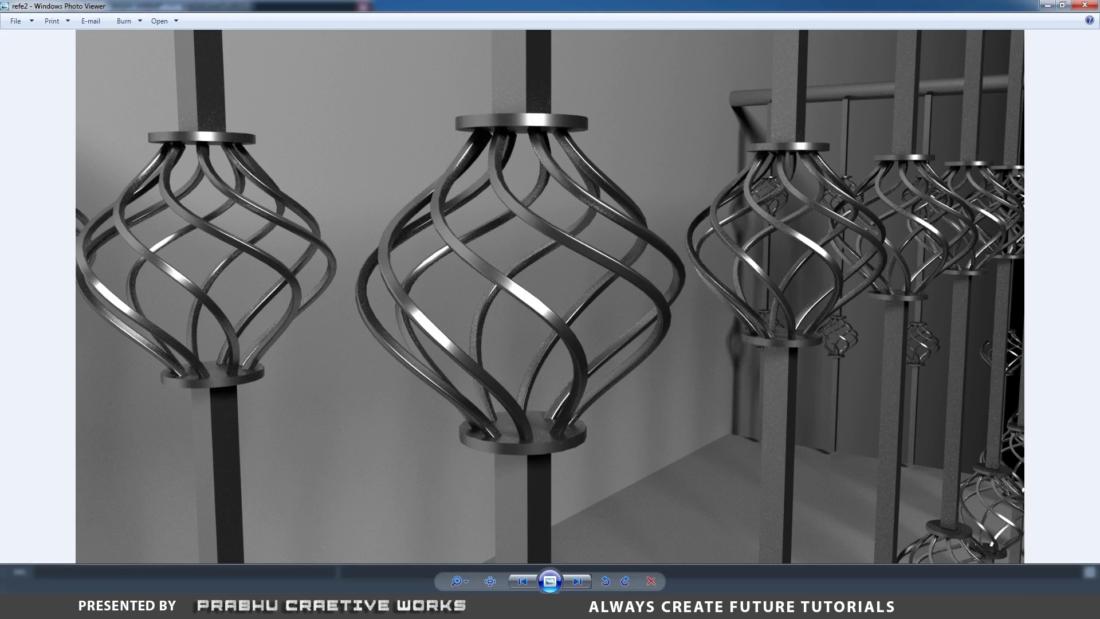
{"action": "key", "text": "alt+Tab"}
{"action": "left_click_drag", "start_coordinate": [489, 373], "coordinate": [441, 253], "text": "alt"}
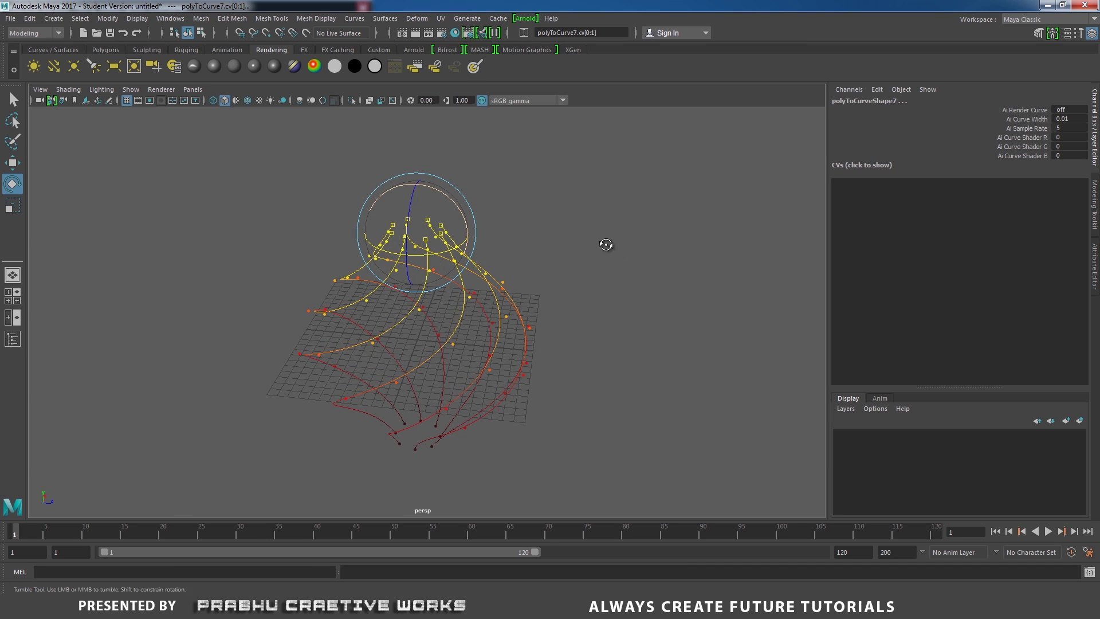
{"action": "left_click_drag", "start_coordinate": [606, 245], "coordinate": [657, 232], "text": "alt"}
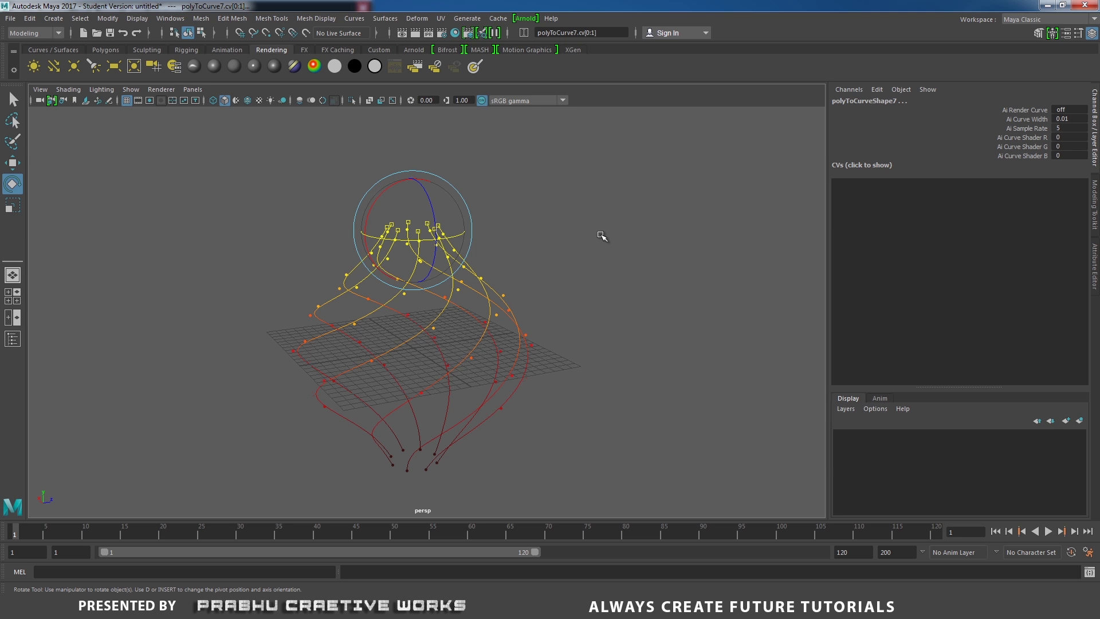
Step: Turn off soft selection, clear the vertex selection and start returning the twisted curves to object mode
{"action": "key", "text": "b"}
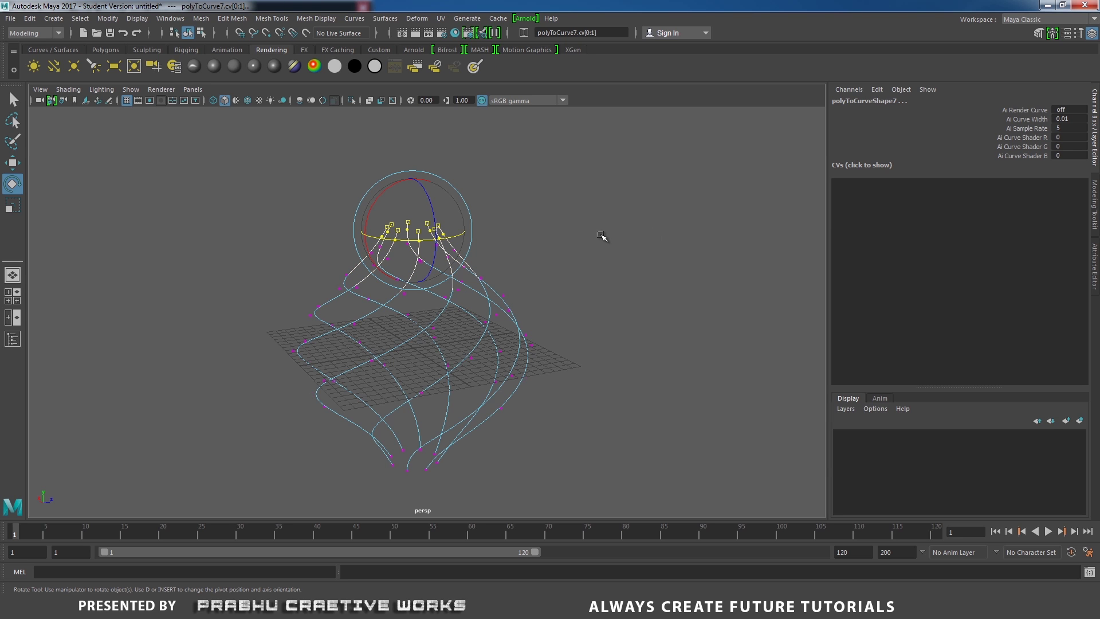
{"action": "left_click", "coordinate": [555, 217]}
{"action": "left_click_drag", "start_coordinate": [555, 217], "coordinate": [482, 252], "text": "alt"}
{"action": "scroll", "coordinate": [498, 269], "scroll_direction": "up", "scroll_amount": 5}
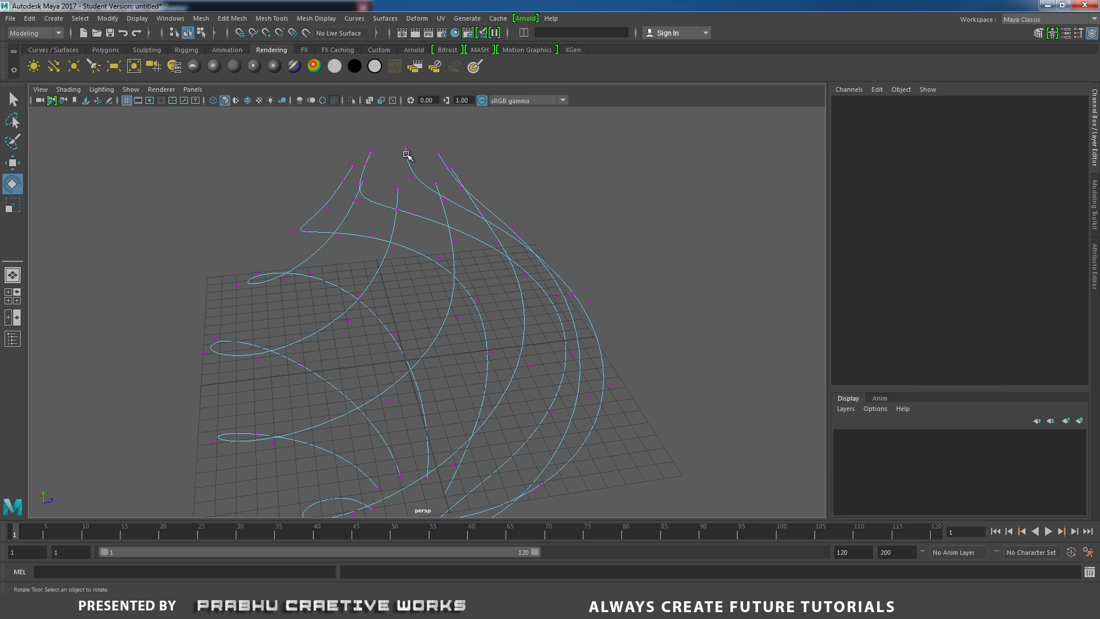
{"action": "right_click_drag", "start_coordinate": [407, 155], "coordinate": [496, 140]}
{"action": "right_click_drag", "start_coordinate": [456, 176], "coordinate": [509, 158]}
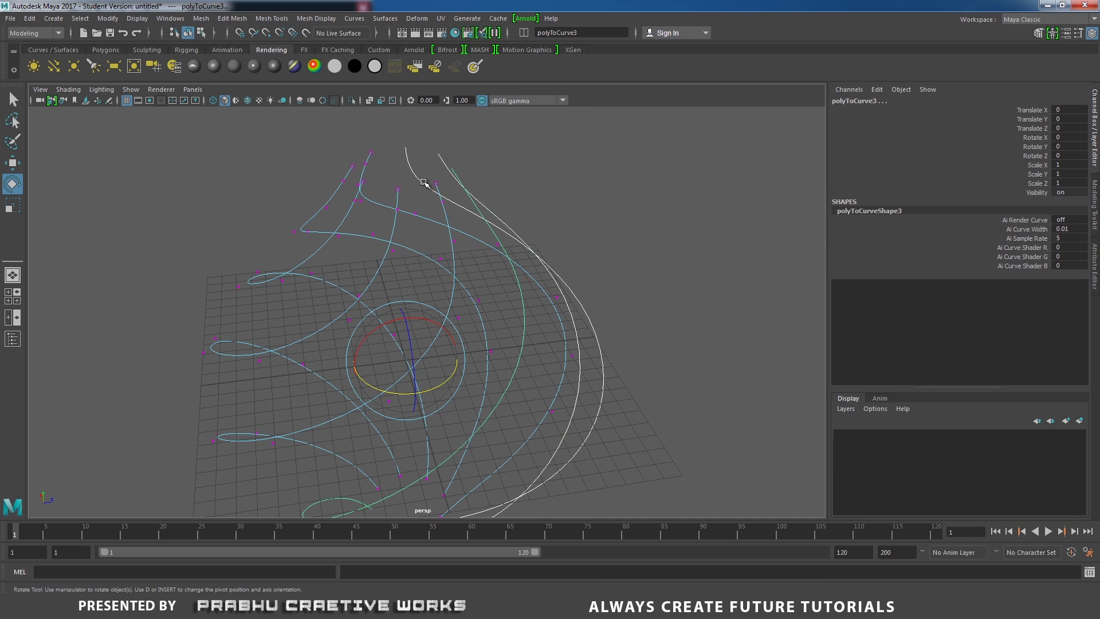
{"action": "left_click_drag", "start_coordinate": [424, 182], "coordinate": [570, 172], "text": "alt"}
{"action": "right_click_drag", "start_coordinate": [455, 163], "coordinate": [504, 146]}
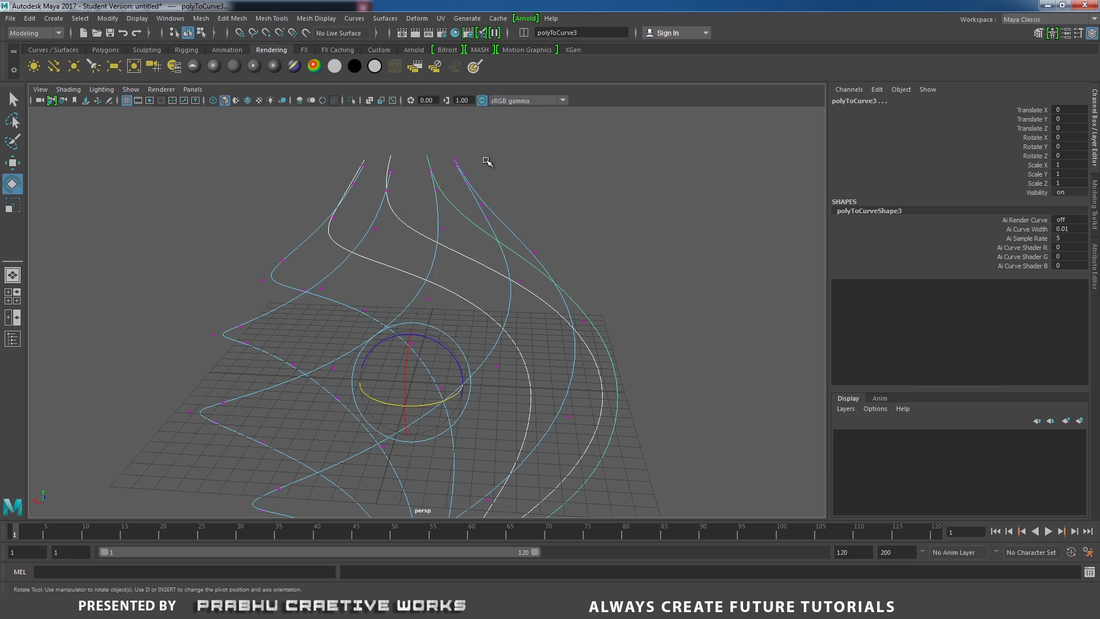
{"action": "mouse_move", "coordinate": [480, 191]}
{"action": "left_mouse_down", "text": "alt"}
{"action": "mouse_move", "coordinate": [545, 231]}
{"action": "mouse_move", "coordinate": [498, 194]}
{"action": "left_mouse_up", "text": "alt"}
{"action": "right_click_drag", "start_coordinate": [441, 183], "coordinate": [530, 155]}
Step: Return the remaining twisted curves to object mode and deselect everything
{"action": "left_click_drag", "start_coordinate": [569, 211], "coordinate": [501, 169], "text": "alt"}
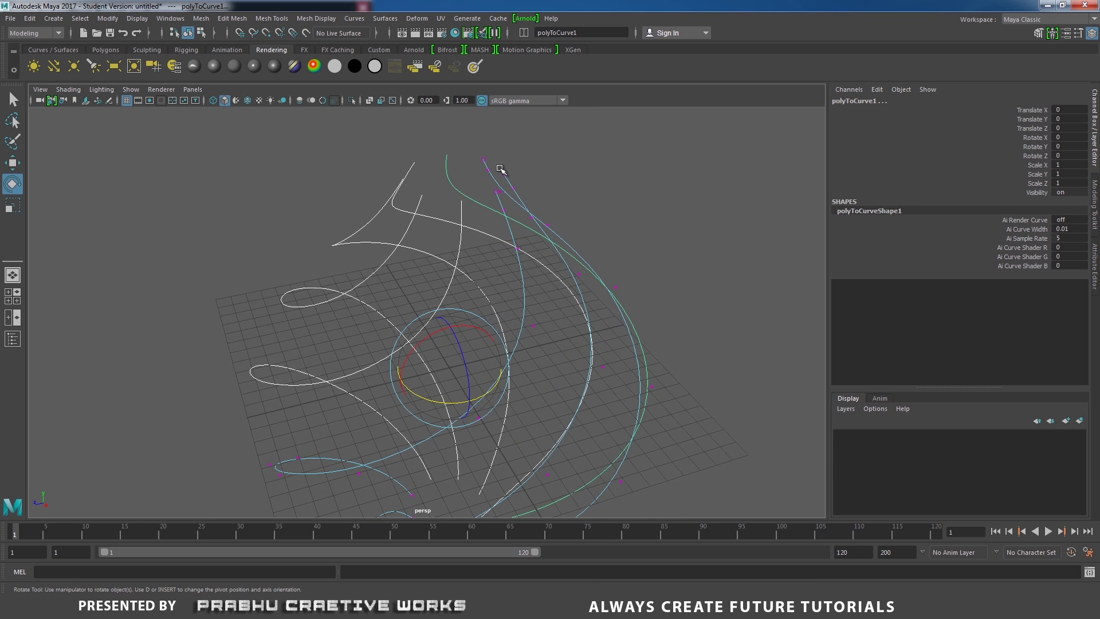
{"action": "right_click_drag", "start_coordinate": [477, 166], "coordinate": [540, 137]}
{"action": "right_click_drag", "start_coordinate": [511, 180], "coordinate": [600, 141]}
{"action": "right_click_drag", "start_coordinate": [494, 172], "coordinate": [505, 169]}
{"action": "mouse_move", "coordinate": [506, 170]}
{"action": "left_mouse_down", "text": "alt"}
{"action": "mouse_move", "coordinate": [643, 164]}
{"action": "mouse_move", "coordinate": [498, 157]}
{"action": "left_mouse_up", "text": "alt"}
{"action": "right_click_drag", "start_coordinate": [468, 149], "coordinate": [549, 131]}
{"action": "left_click", "coordinate": [673, 182]}
{"action": "right_click_drag", "start_coordinate": [626, 249], "coordinate": [338, 261], "text": "alt"}
{"action": "left_click_drag", "start_coordinate": [338, 261], "coordinate": [534, 286], "text": "alt"}
{"action": "scroll", "coordinate": [313, 262], "scroll_direction": "up", "scroll_amount": 5}
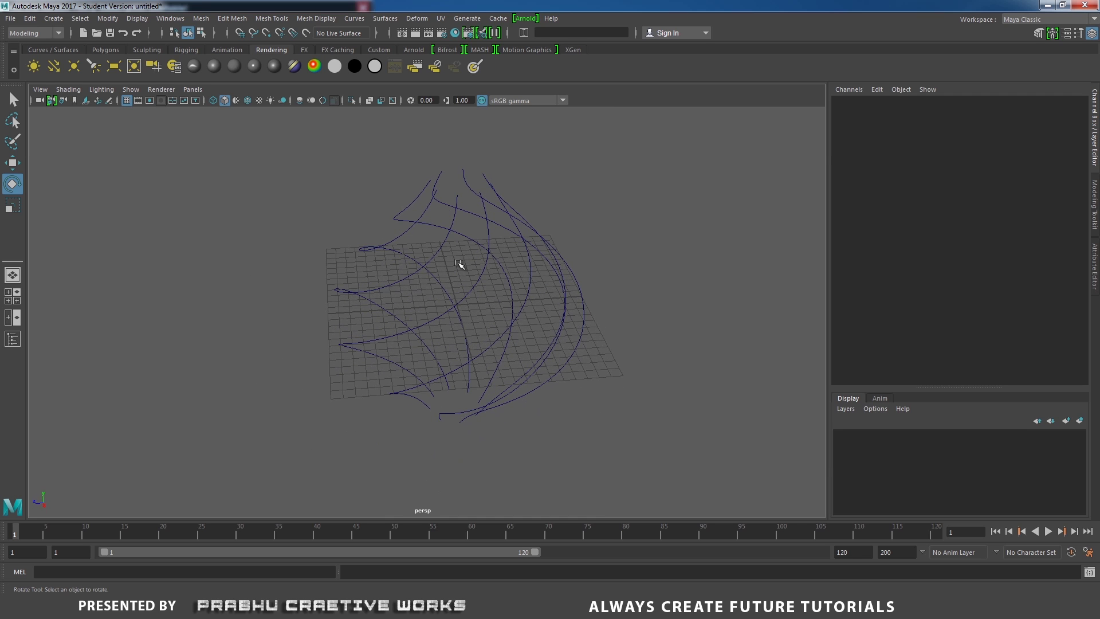
Step: Create a NURBS circle on the grid and move it about 17 units along X, clear of the basket curves
{"action": "left_click", "coordinate": [60, 50]}
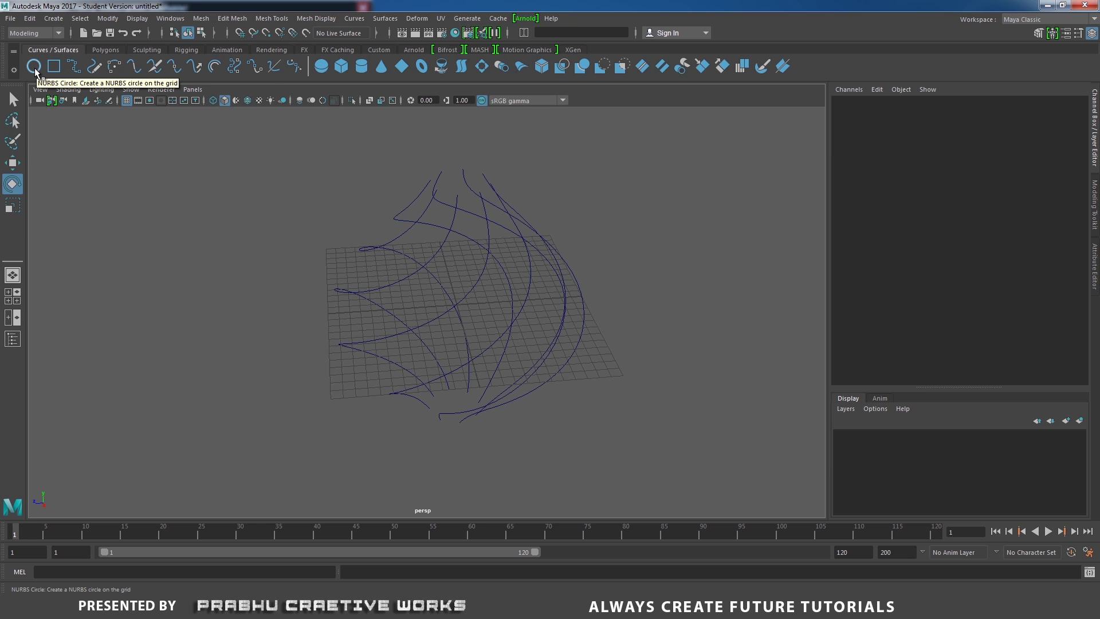
{"action": "left_click", "coordinate": [35, 68]}
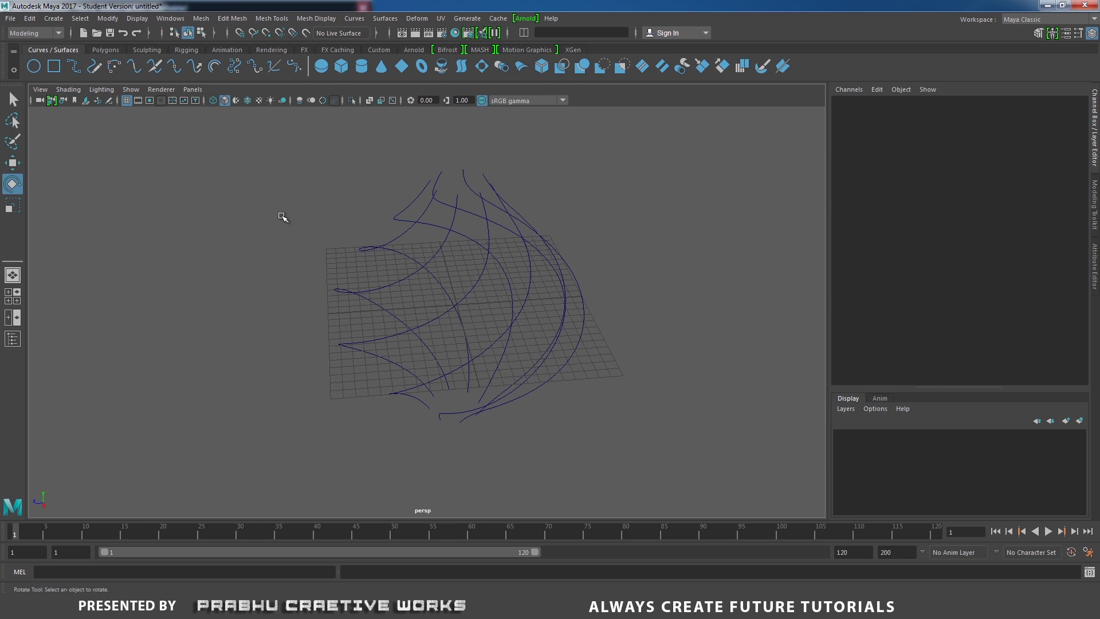
{"action": "key", "text": "w"}
{"action": "left_click_drag", "start_coordinate": [435, 321], "coordinate": [231, 420], "text": "alt"}
{"action": "left_click_drag", "start_coordinate": [335, 314], "coordinate": [573, 304], "text": "alt"}
{"action": "scroll", "coordinate": [320, 254], "scroll_direction": "up", "scroll_amount": 4}
Step: Set the circle's sections to 12 and switch it to control vertex editing
{"action": "left_click", "coordinate": [875, 283]}
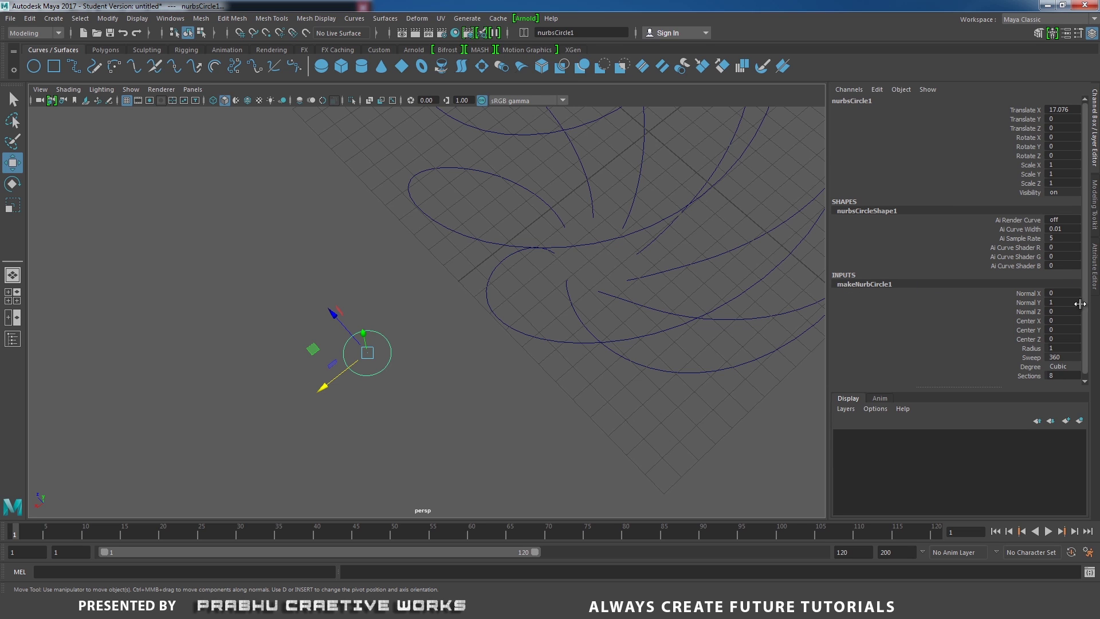
{"action": "double_click", "coordinate": [1062, 375]}
{"action": "right_click_drag", "start_coordinate": [385, 335], "coordinate": [338, 315]}
{"action": "left_click_drag", "start_coordinate": [424, 290], "coordinate": [523, 269], "text": "alt"}
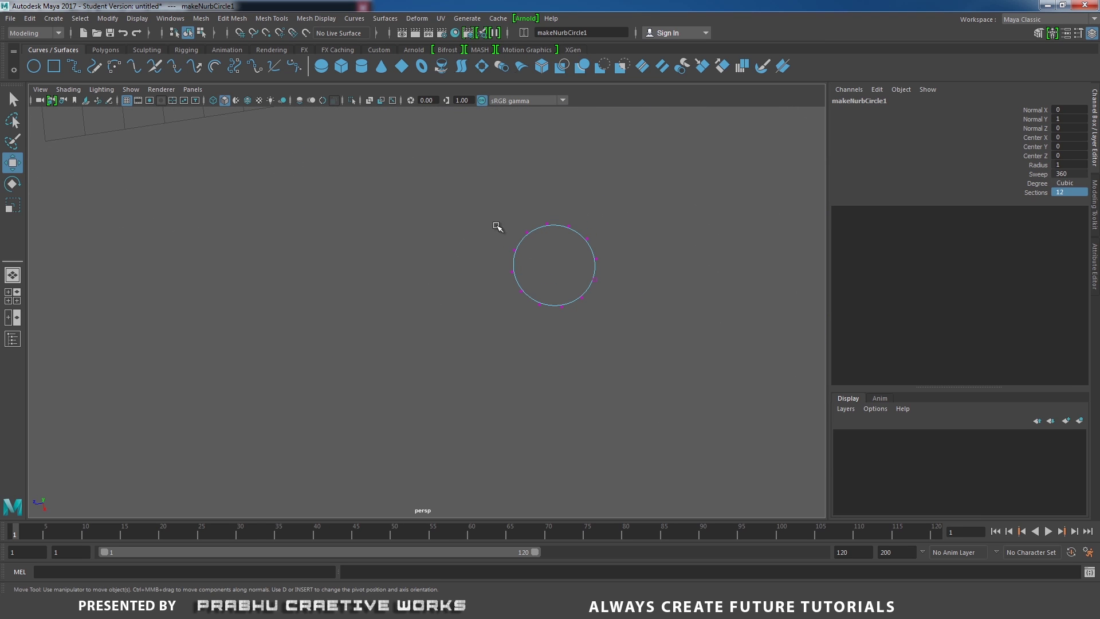
Step: Scale the control vertices flat on each of the circle's four sides to reshape it into a rounded square
{"action": "left_click_drag", "start_coordinate": [494, 222], "coordinate": [542, 319]}
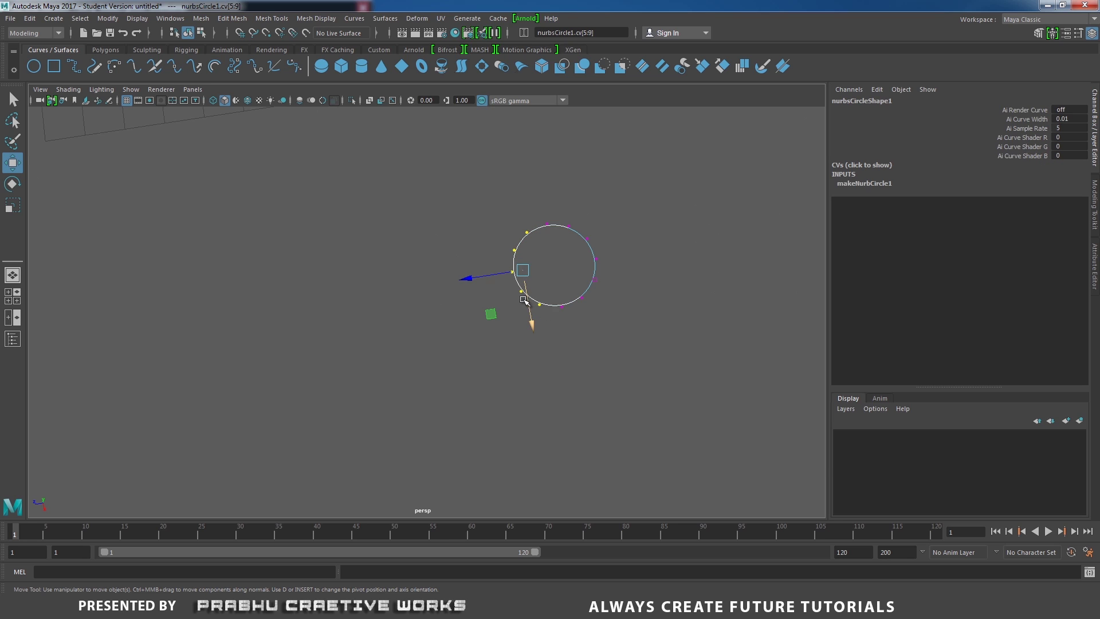
{"action": "key", "text": "r"}
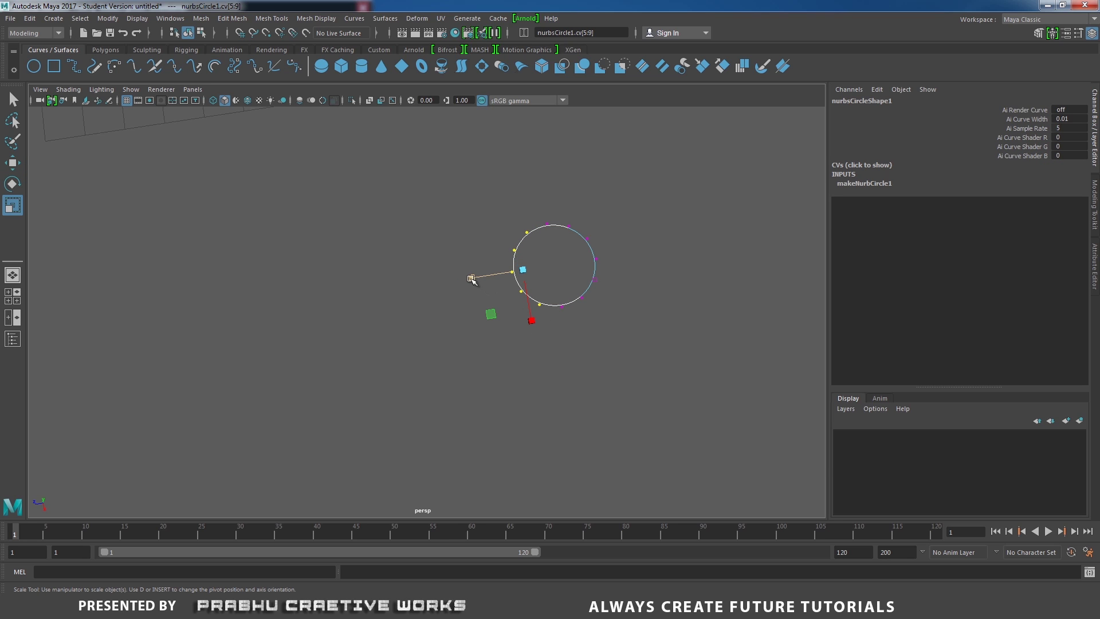
{"action": "left_click_drag", "start_coordinate": [471, 279], "coordinate": [509, 275]}
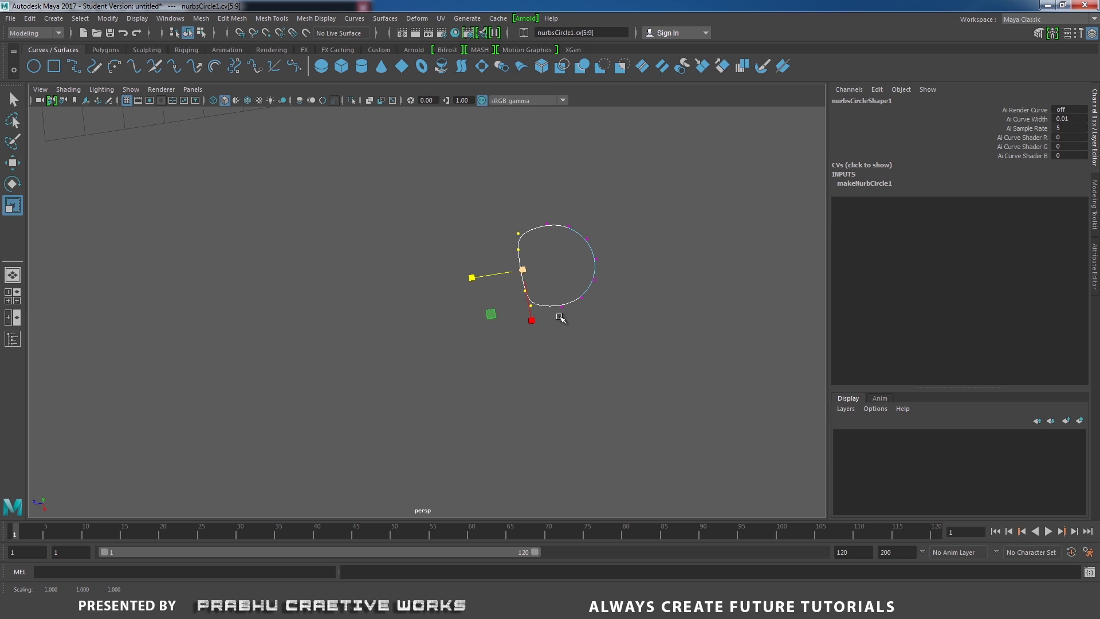
{"action": "left_click_drag", "start_coordinate": [622, 342], "coordinate": [521, 279]}
{"action": "left_click_drag", "start_coordinate": [581, 348], "coordinate": [566, 306]}
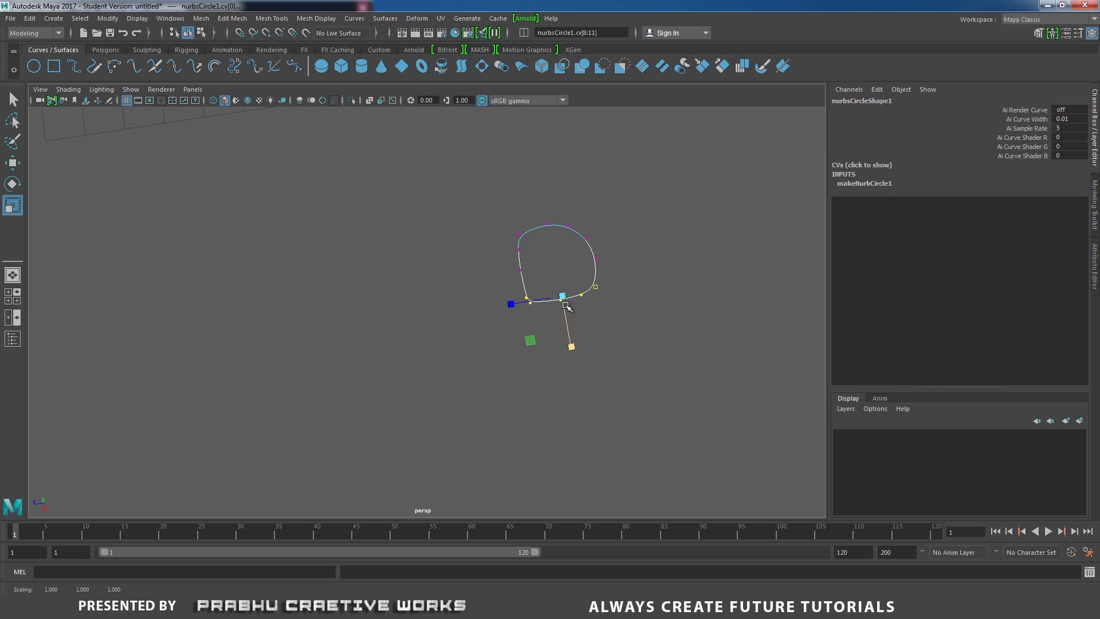
{"action": "left_click_drag", "start_coordinate": [566, 218], "coordinate": [583, 262]}
{"action": "left_click_drag", "start_coordinate": [498, 214], "coordinate": [554, 262]}
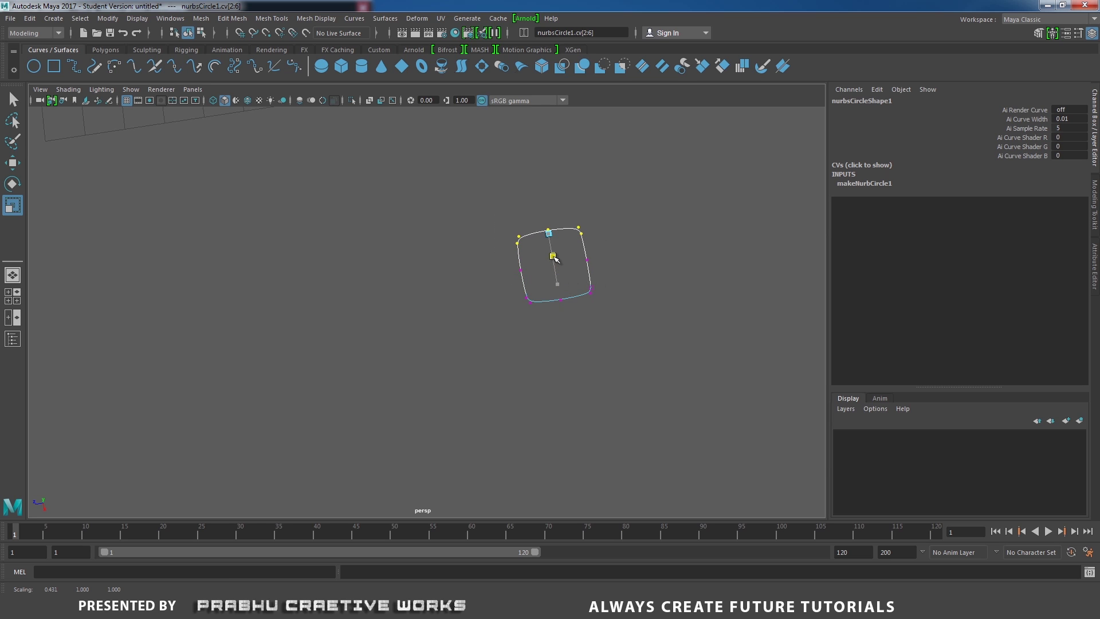
Step: Return the rounded-square profile to object mode and select it as a whole
{"action": "left_click_drag", "start_coordinate": [619, 280], "coordinate": [550, 295], "text": "alt"}
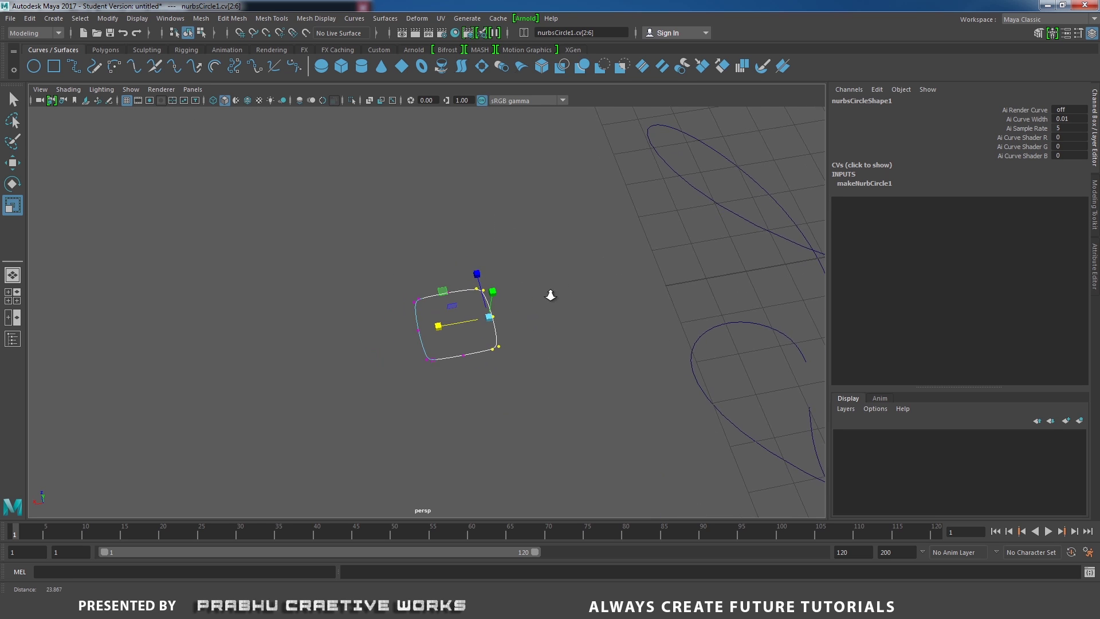
{"action": "right_click_drag", "start_coordinate": [550, 295], "coordinate": [576, 309], "text": "alt"}
{"action": "left_click", "coordinate": [576, 309]}
{"action": "right_click_drag", "start_coordinate": [459, 282], "coordinate": [538, 227]}
{"action": "left_click_drag", "start_coordinate": [277, 263], "coordinate": [528, 320], "text": "alt"}
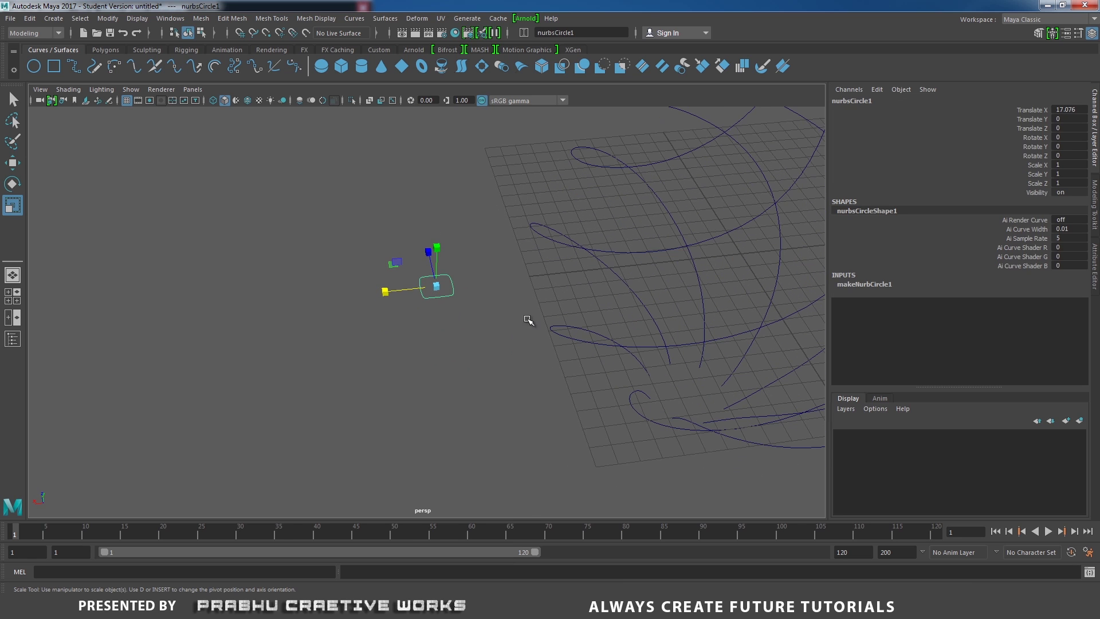
Step: Extrude the rounded-square profile along polyToCurve7 with reset options: Tube style, At path, Component pivot, Profile normal orientation and NURBS output
{"action": "left_click", "coordinate": [468, 301]}
{"action": "left_click", "coordinate": [445, 303]}
{"action": "left_click", "coordinate": [459, 315]}
{"action": "left_click_drag", "start_coordinate": [390, 256], "coordinate": [465, 315]}
{"action": "left_click_drag", "start_coordinate": [465, 315], "coordinate": [473, 313], "text": "alt"}
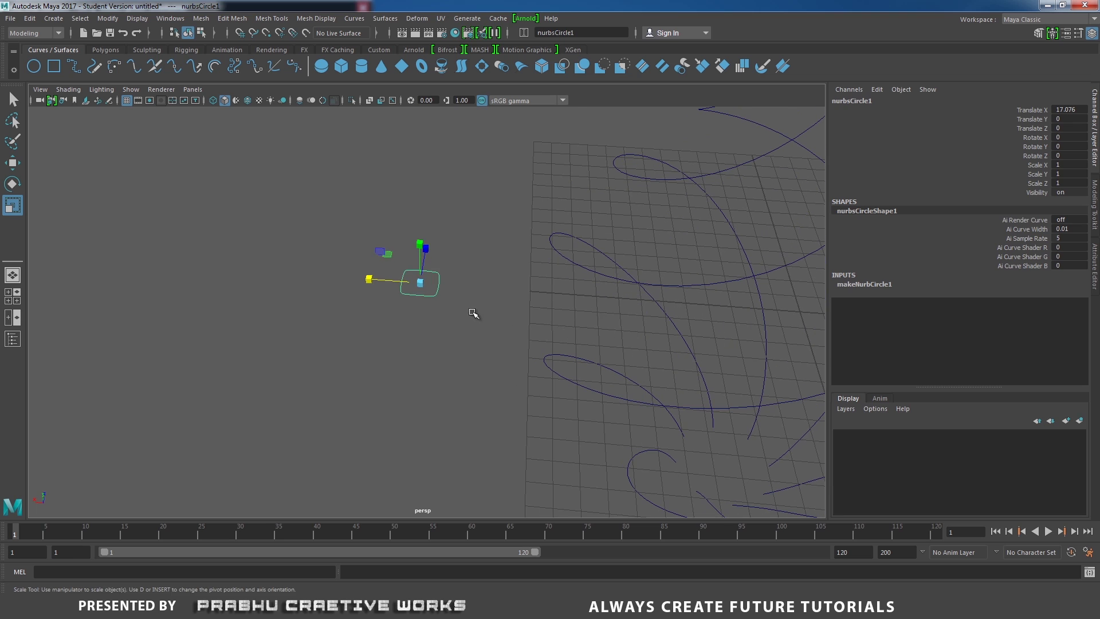
{"action": "left_click", "coordinate": [473, 314]}
{"action": "left_click_drag", "start_coordinate": [367, 252], "coordinate": [475, 331]}
{"action": "left_click", "coordinate": [581, 265]}
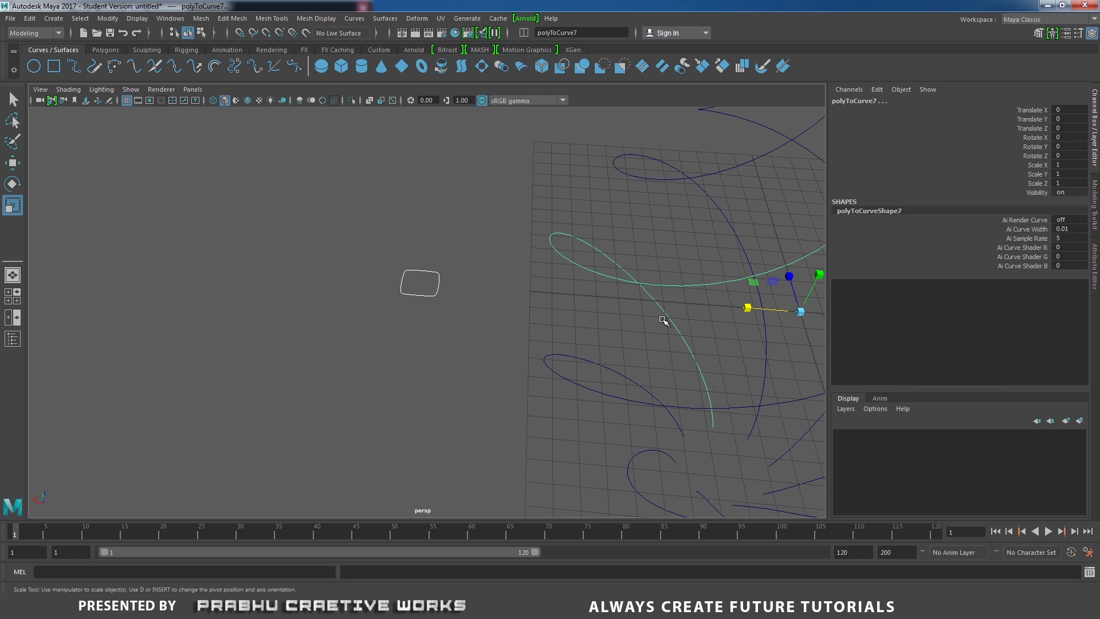
{"action": "left_click_drag", "start_coordinate": [663, 320], "coordinate": [521, 327], "text": "alt"}
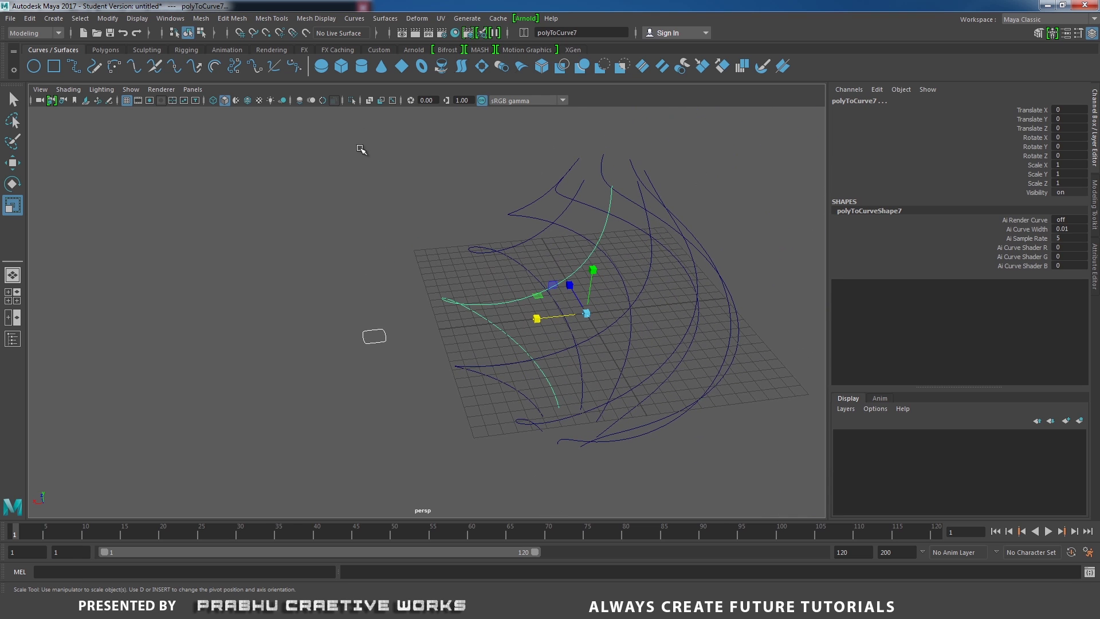
{"action": "left_click", "coordinate": [382, 19]}
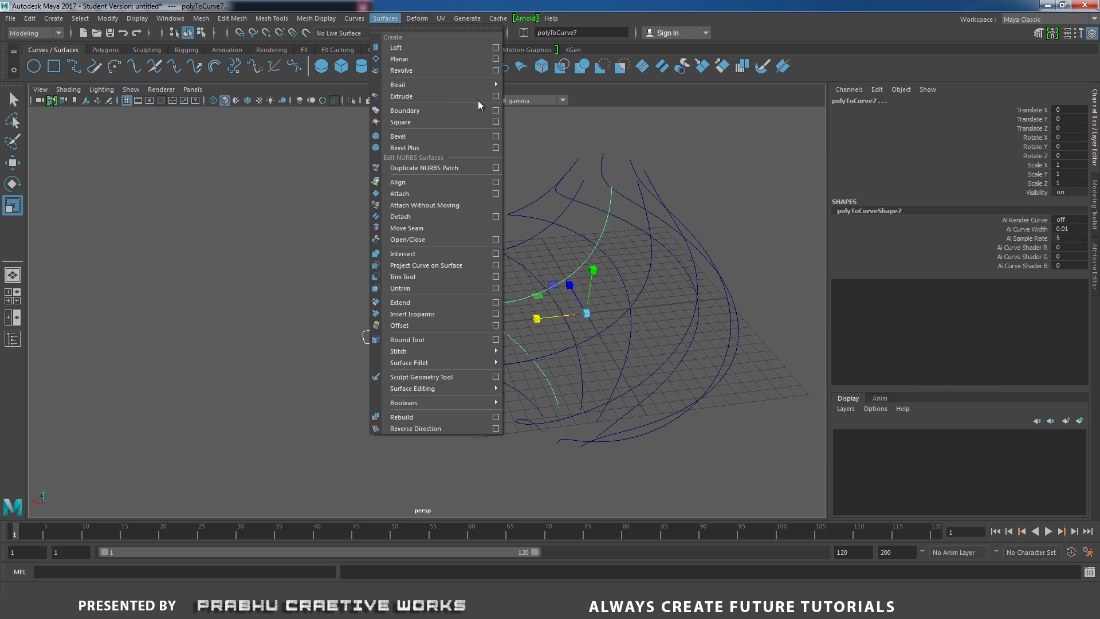
{"action": "left_click", "coordinate": [496, 96]}
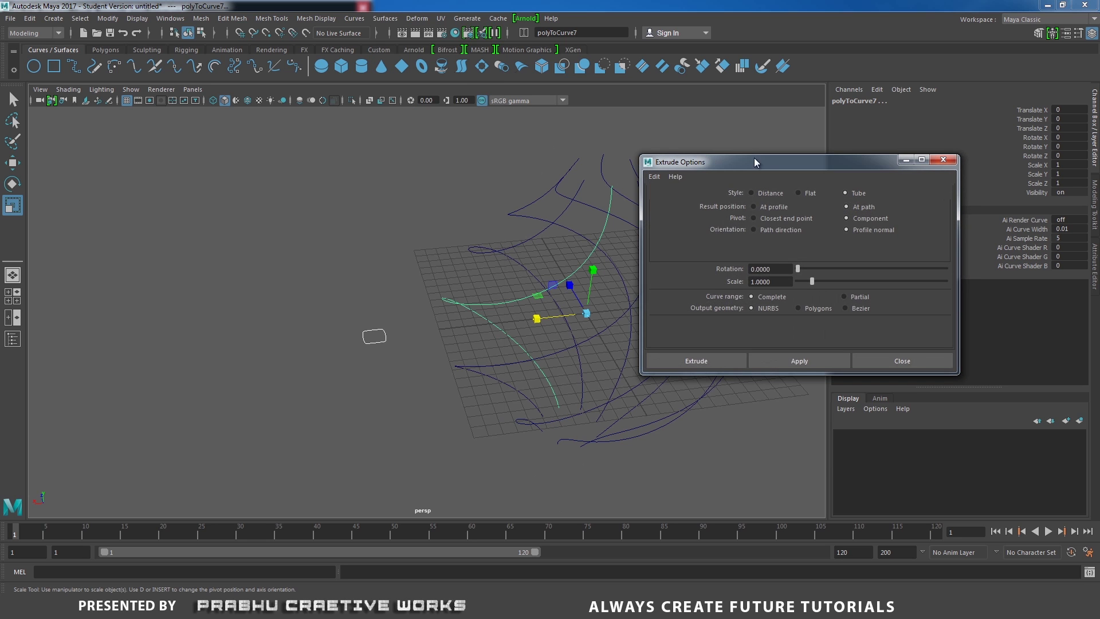
{"action": "left_click_drag", "start_coordinate": [754, 157], "coordinate": [728, 101]}
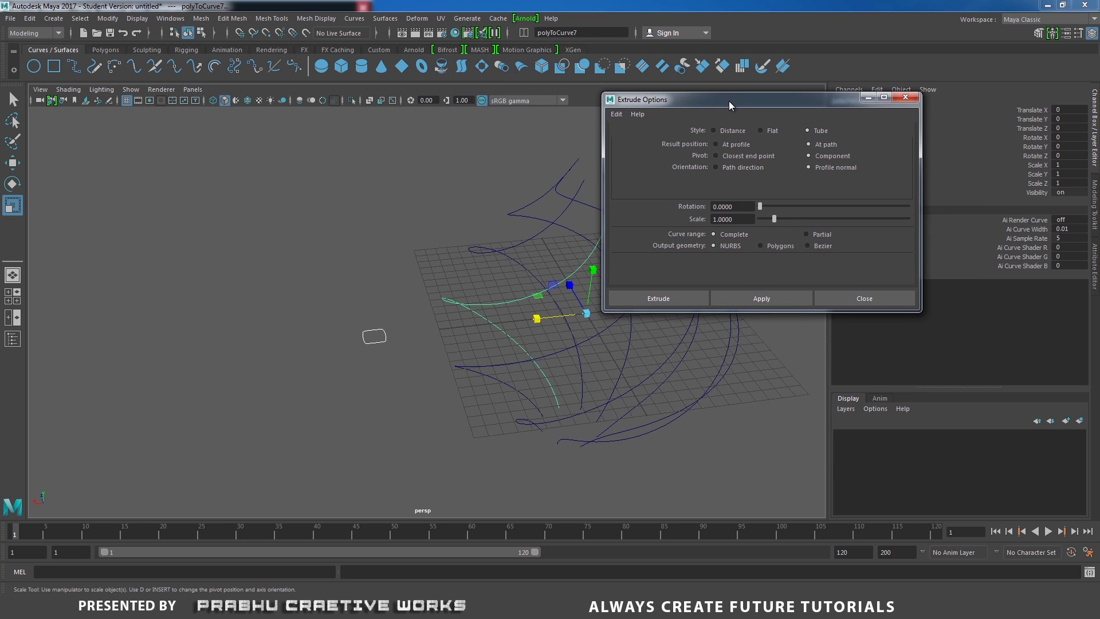
{"action": "left_click", "coordinate": [617, 114]}
{"action": "left_click", "coordinate": [628, 137]}
{"action": "left_click", "coordinate": [679, 298]}
{"action": "left_click_drag", "start_coordinate": [617, 282], "coordinate": [566, 300], "text": "alt"}
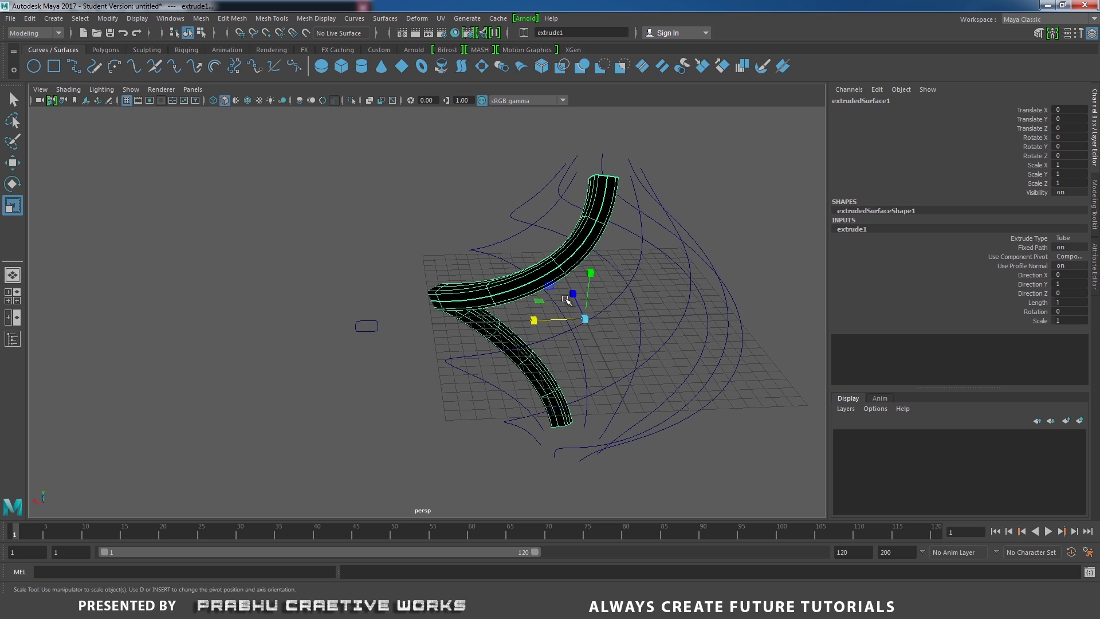
Step: Try two-sided lighting in the viewport on the extruded tube, and turn it off again
{"action": "left_click", "coordinate": [428, 325]}
{"action": "left_click_drag", "start_coordinate": [427, 325], "coordinate": [510, 326], "text": "alt"}
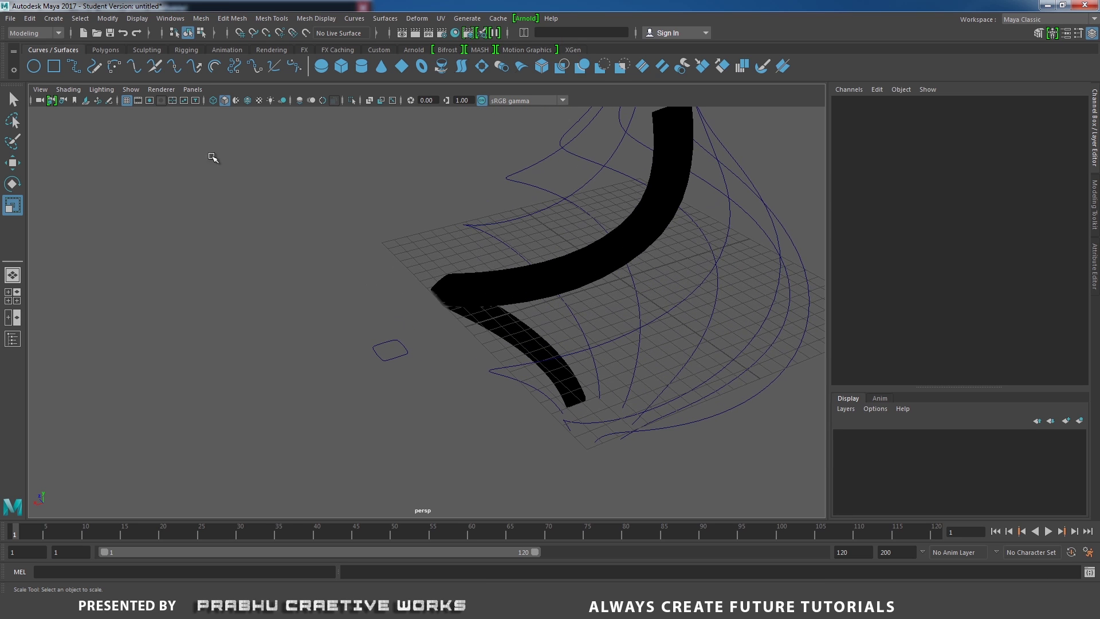
{"action": "left_click", "coordinate": [102, 90]}
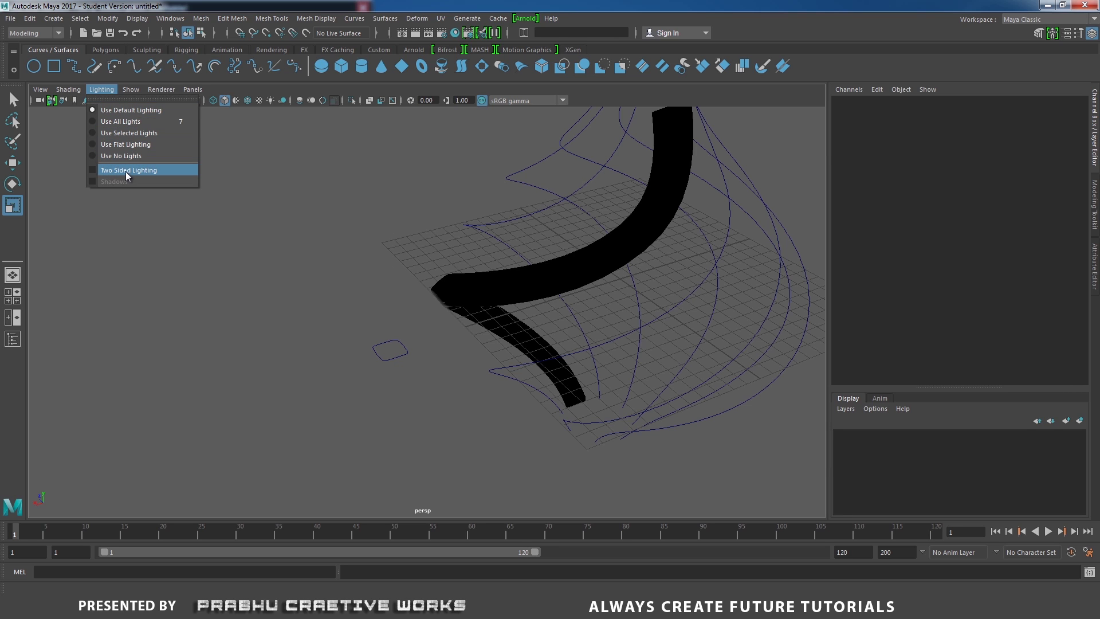
{"action": "left_click", "coordinate": [125, 171]}
{"action": "left_click", "coordinate": [108, 90]}
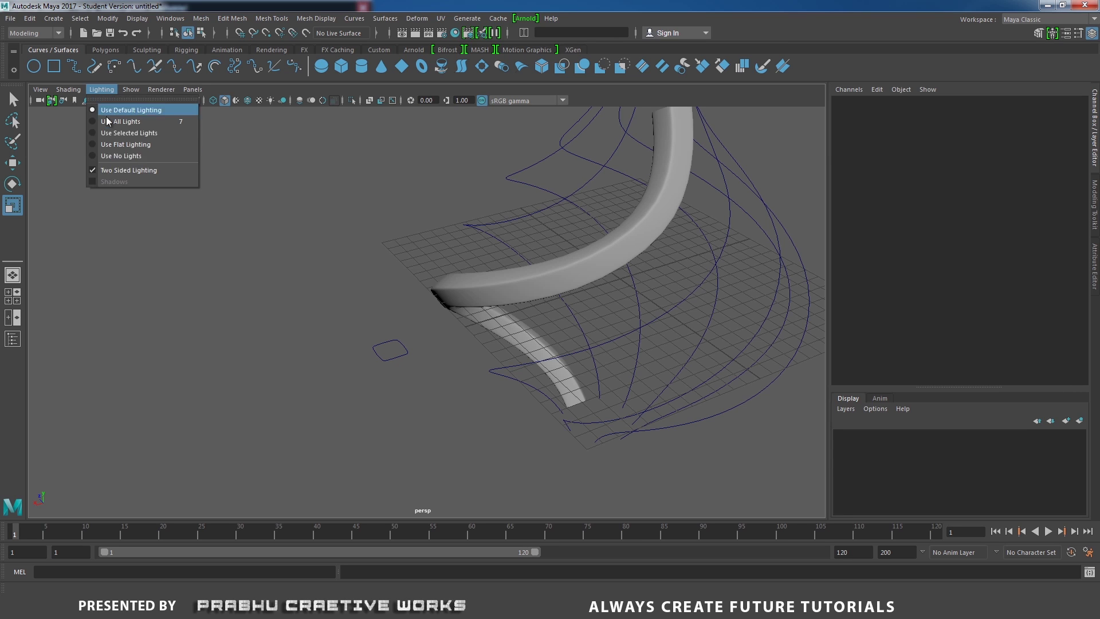
{"action": "left_click", "coordinate": [92, 170]}
Step: Reverse the surface direction of the first extruded tube
{"action": "left_click_drag", "start_coordinate": [481, 223], "coordinate": [432, 229], "text": "alt"}
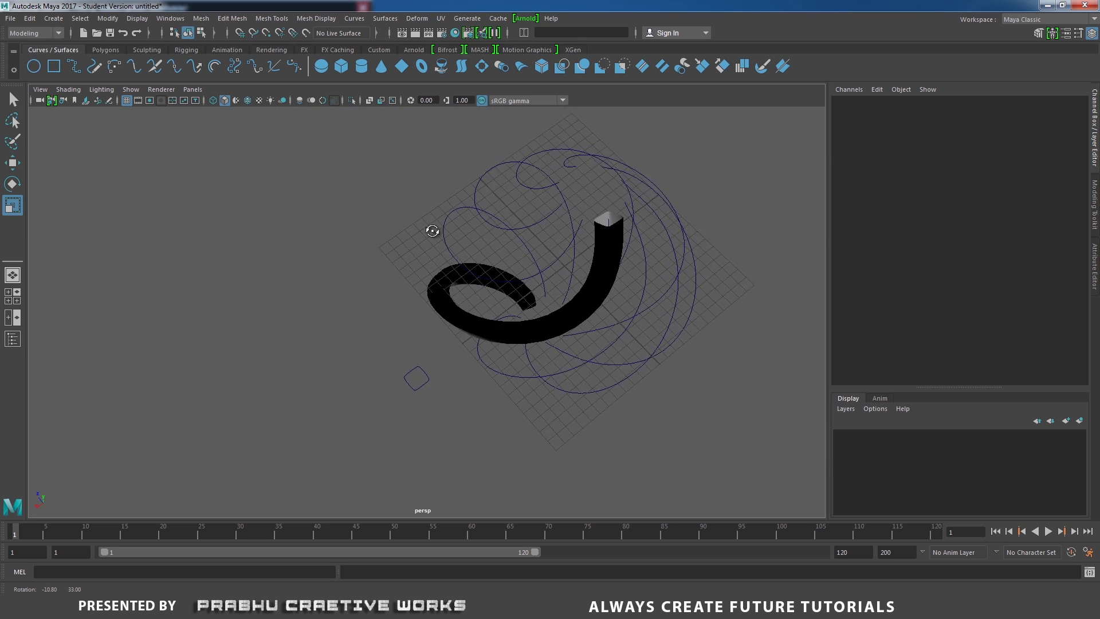
{"action": "right_click_drag", "start_coordinate": [432, 228], "coordinate": [486, 307], "text": "alt"}
{"action": "left_click_drag", "start_coordinate": [480, 301], "coordinate": [466, 270], "text": "alt"}
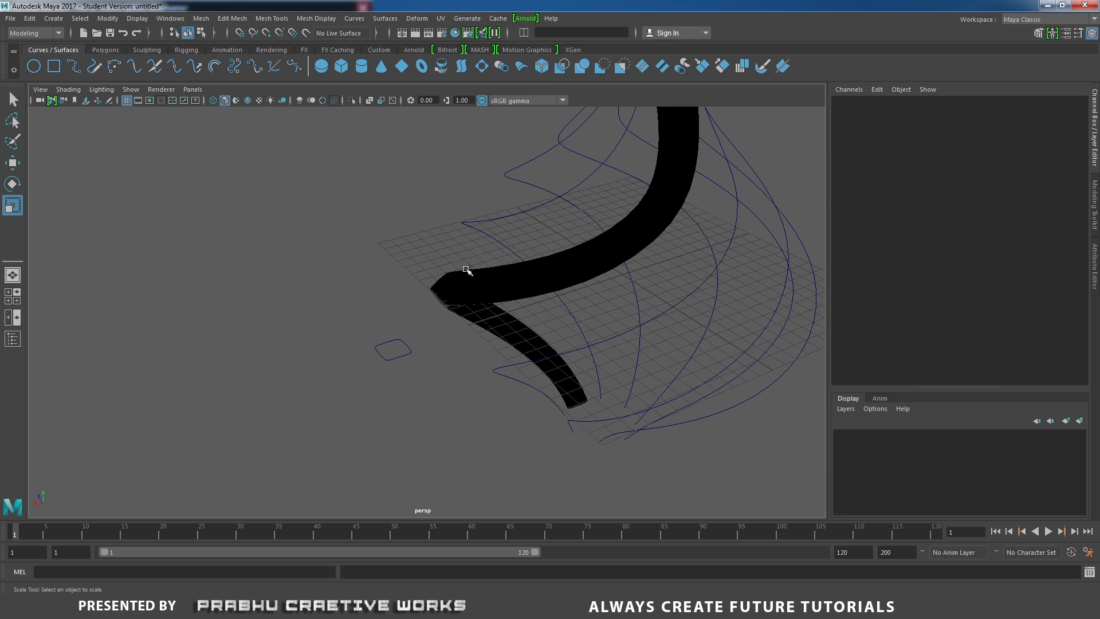
{"action": "left_click", "coordinate": [526, 271]}
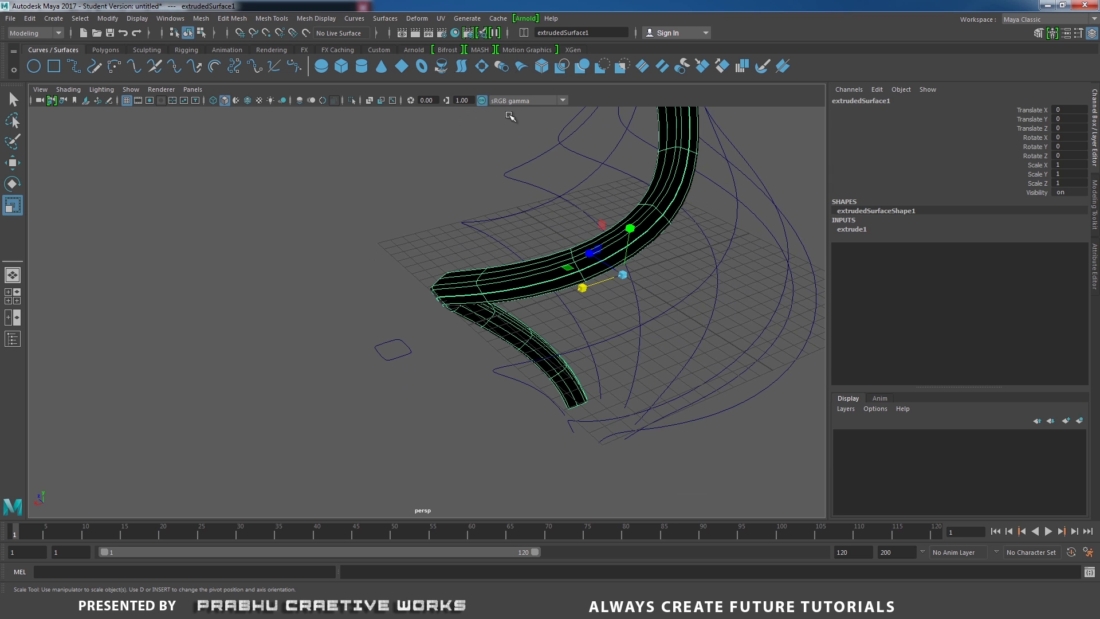
{"action": "left_click", "coordinate": [389, 19]}
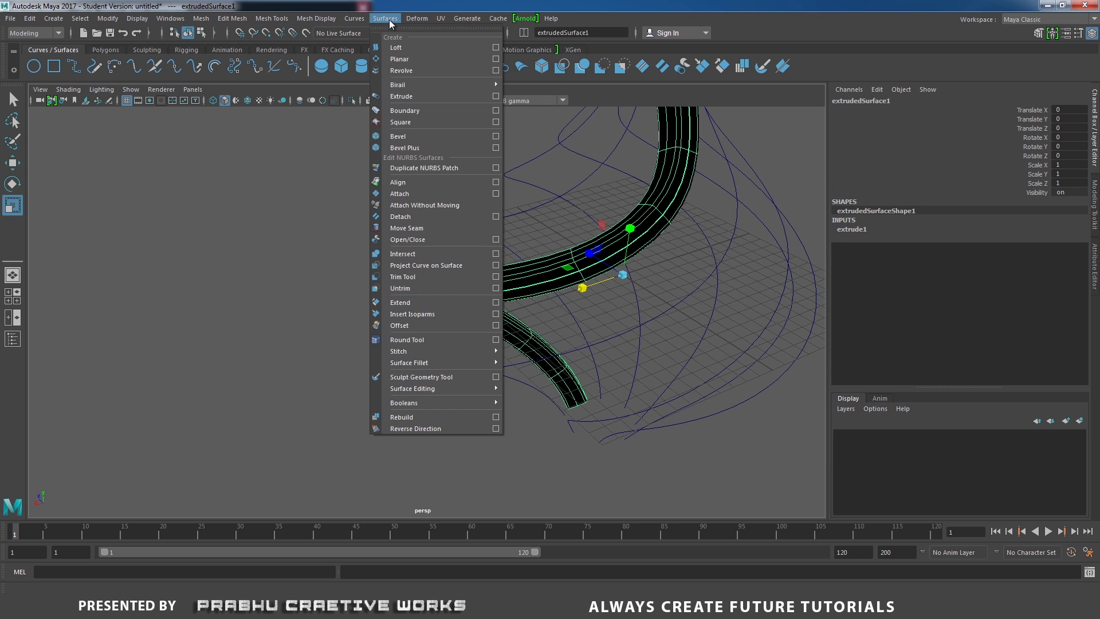
{"action": "left_click", "coordinate": [414, 428]}
Step: Extrude the rounded-square profile along the neighbouring curve polyToCurve8 as a NURBS tube at the path, and reverse the new surface's direction
{"action": "left_click_drag", "start_coordinate": [462, 408], "coordinate": [378, 281], "text": "alt"}
{"action": "left_click", "coordinate": [444, 362]}
{"action": "left_click", "coordinate": [378, 281]}
{"action": "left_click", "coordinate": [447, 315]}
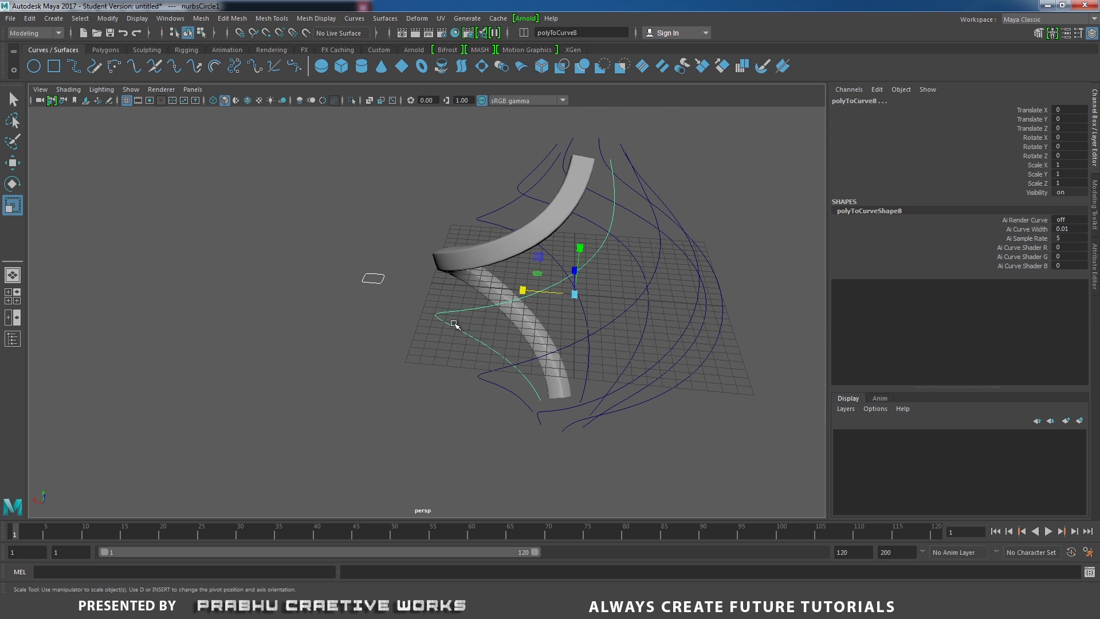
{"action": "left_click", "coordinate": [379, 19]}
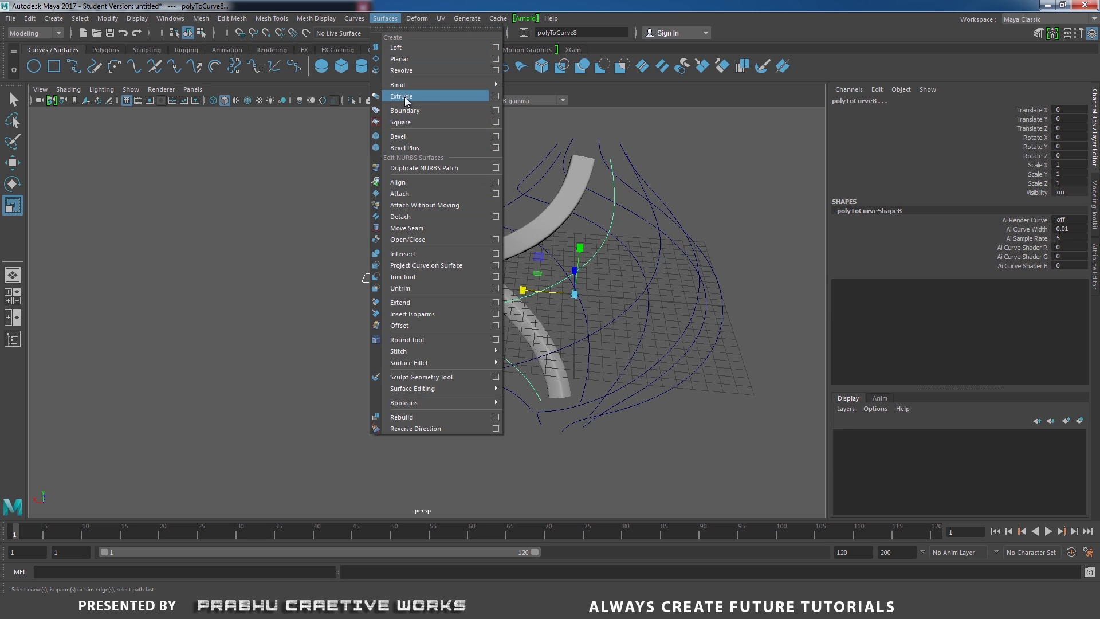
{"action": "left_click", "coordinate": [495, 96]}
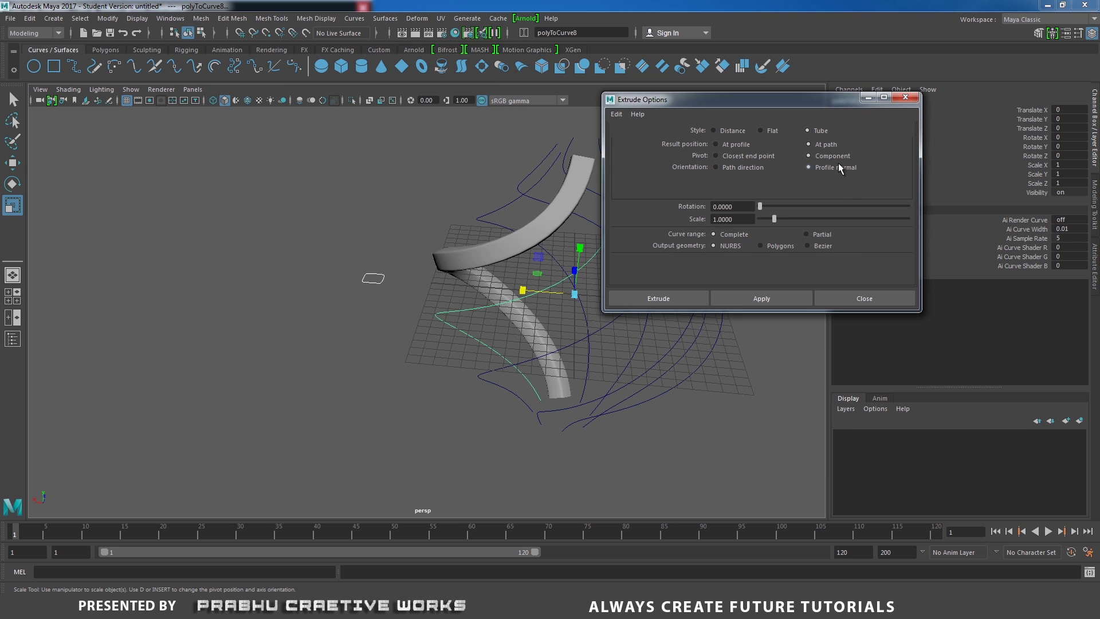
{"action": "left_click", "coordinate": [683, 295]}
{"action": "left_click_drag", "start_coordinate": [593, 278], "coordinate": [395, 286], "text": "alt"}
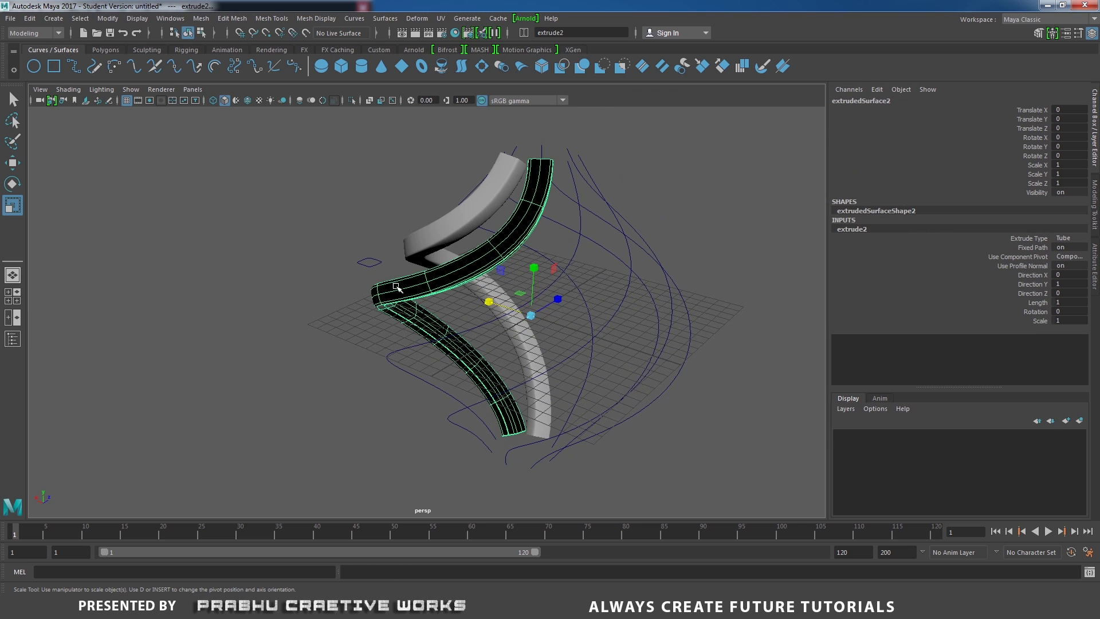
{"action": "left_click_drag", "start_coordinate": [337, 309], "coordinate": [418, 308], "text": "alt"}
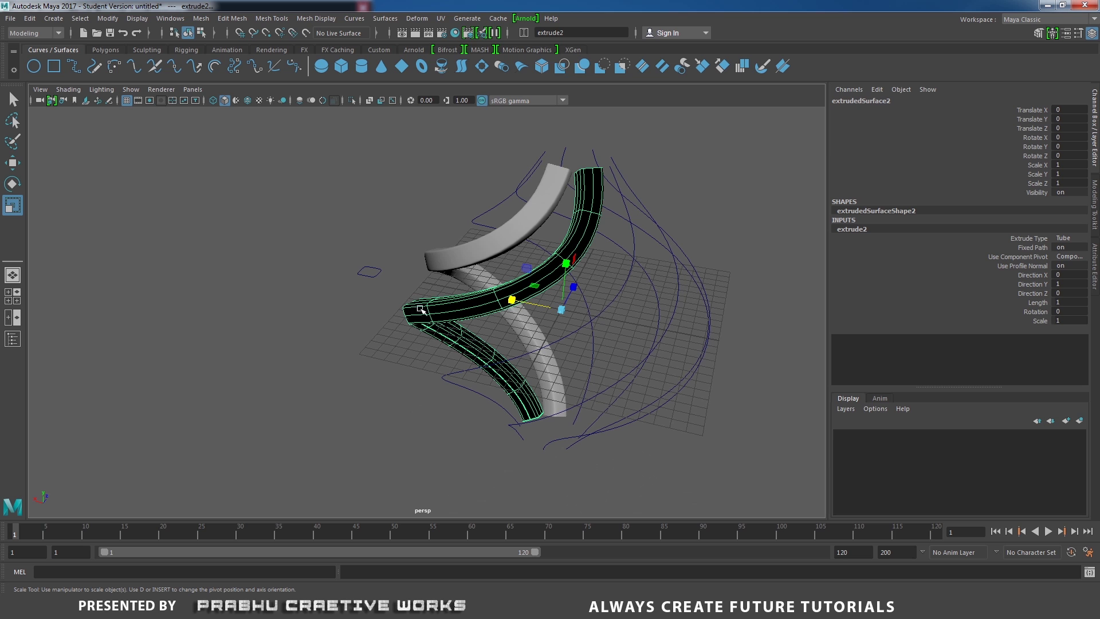
{"action": "left_click", "coordinate": [385, 18]}
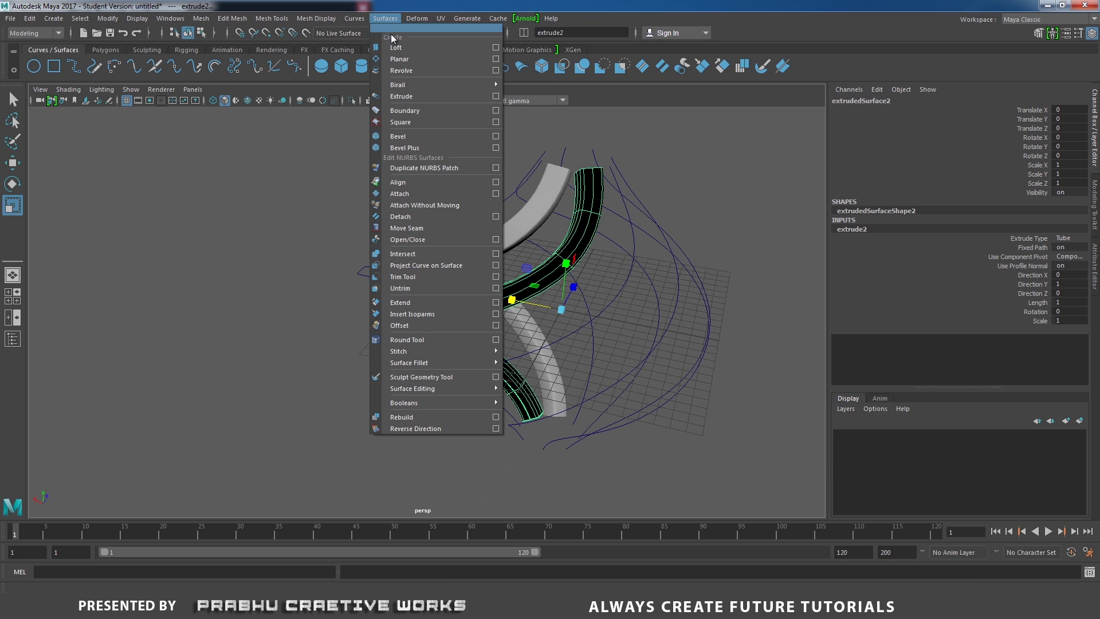
{"action": "left_click", "coordinate": [411, 430]}
Step: Extrude the same profile along polyToCurve1 to form the third basket bar, and reverse its surface direction
{"action": "left_click_drag", "start_coordinate": [378, 378], "coordinate": [378, 361], "text": "alt"}
{"action": "left_click", "coordinate": [368, 280]}
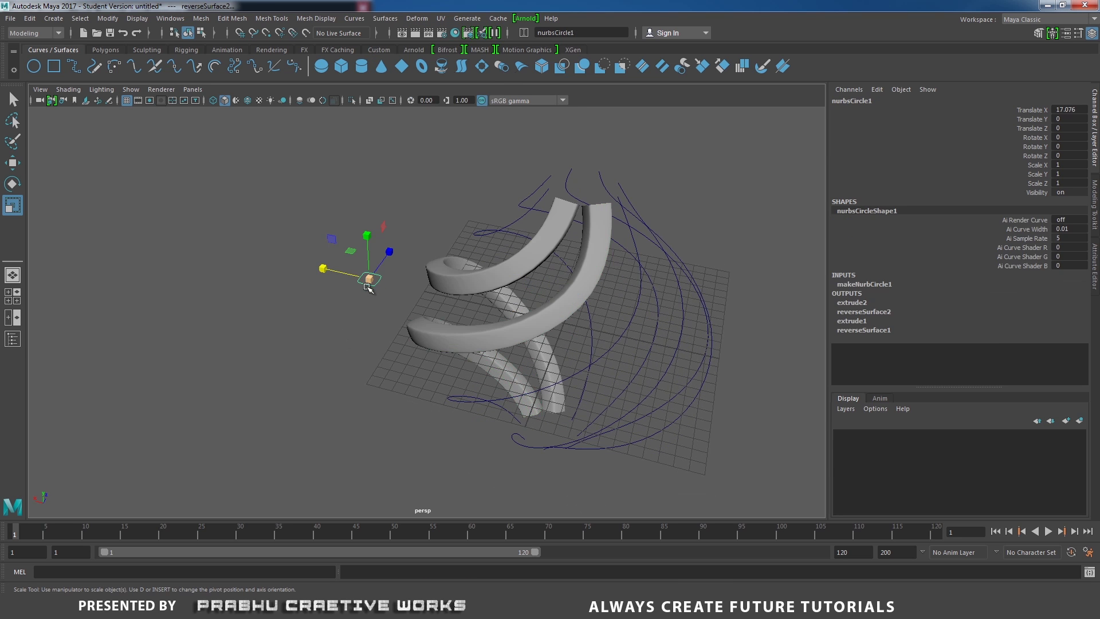
{"action": "left_click", "coordinate": [452, 399]}
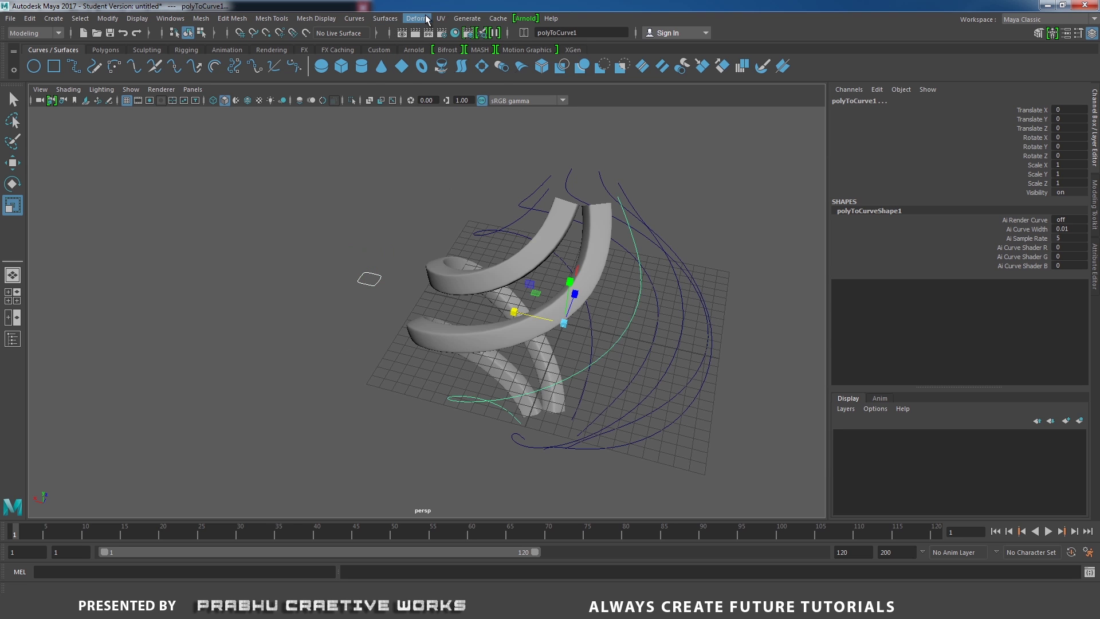
{"action": "left_click", "coordinate": [385, 18]}
{"action": "left_click", "coordinate": [418, 92]}
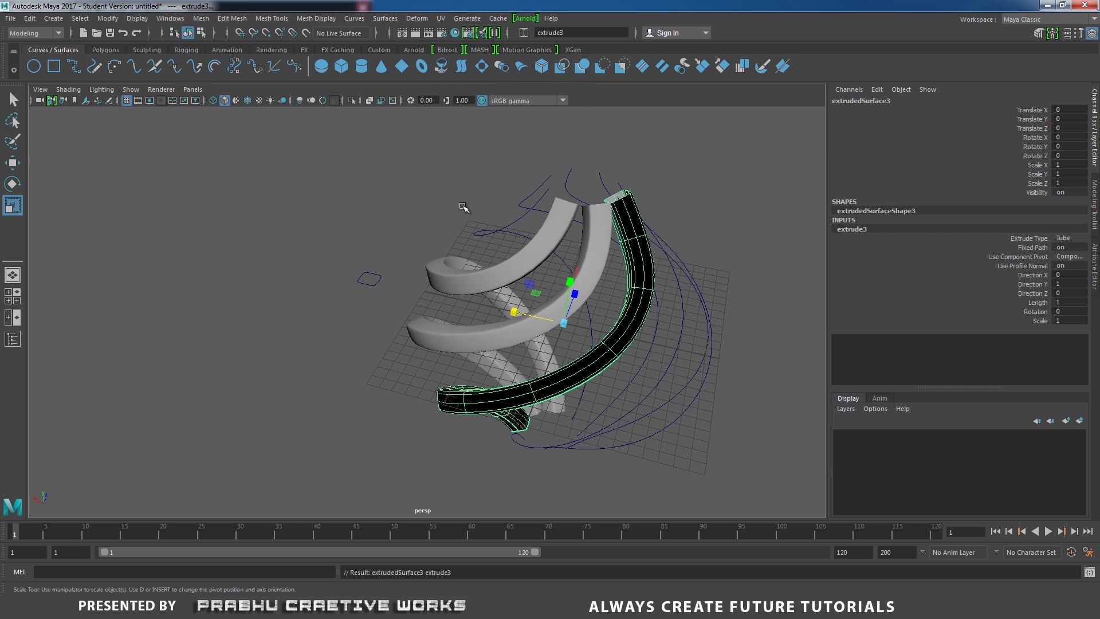
{"action": "left_click_drag", "start_coordinate": [464, 207], "coordinate": [428, 270], "text": "alt"}
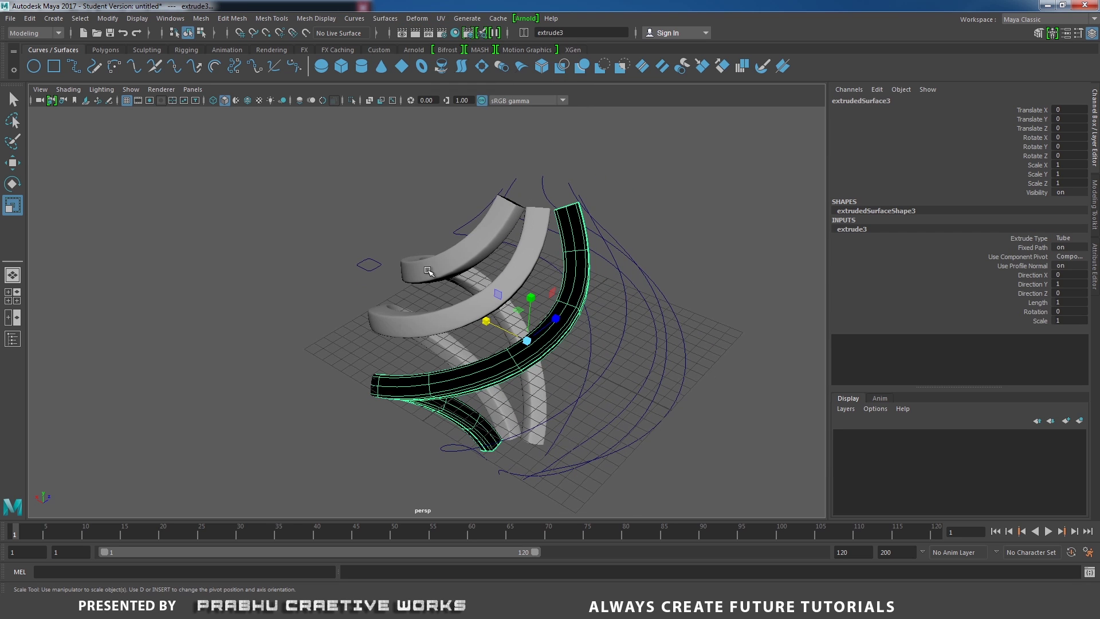
{"action": "left_click", "coordinate": [385, 17]}
{"action": "left_click", "coordinate": [423, 428]}
Step: Sweep the profile along polyToCurve2 with Extrude for the fourth basket bar, and reverse its surface direction
{"action": "left_click_drag", "start_coordinate": [368, 414], "coordinate": [354, 371], "text": "alt"}
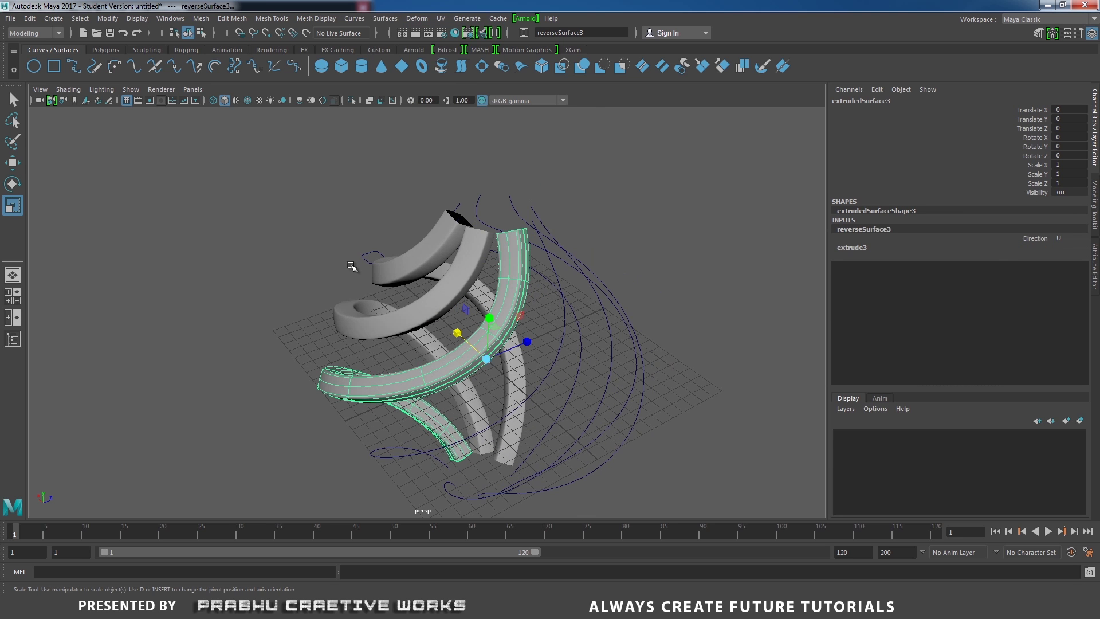
{"action": "left_click", "coordinate": [364, 258]}
{"action": "left_click", "coordinate": [371, 451]}
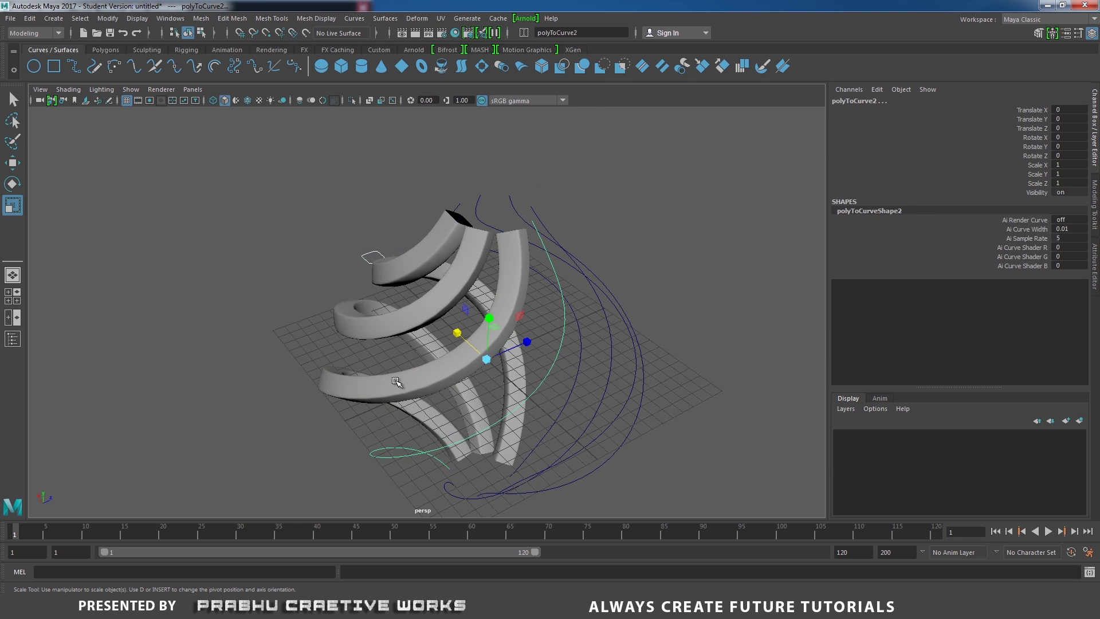
{"action": "left_click", "coordinate": [385, 18]}
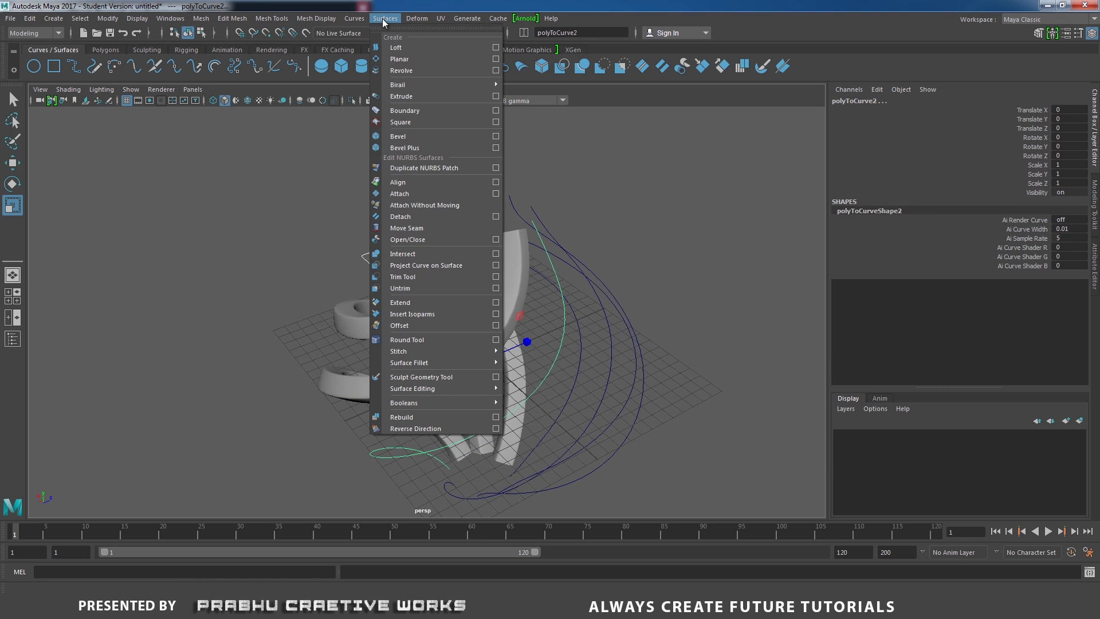
{"action": "left_click", "coordinate": [401, 95]}
{"action": "left_click_drag", "start_coordinate": [424, 218], "coordinate": [471, 279], "text": "alt"}
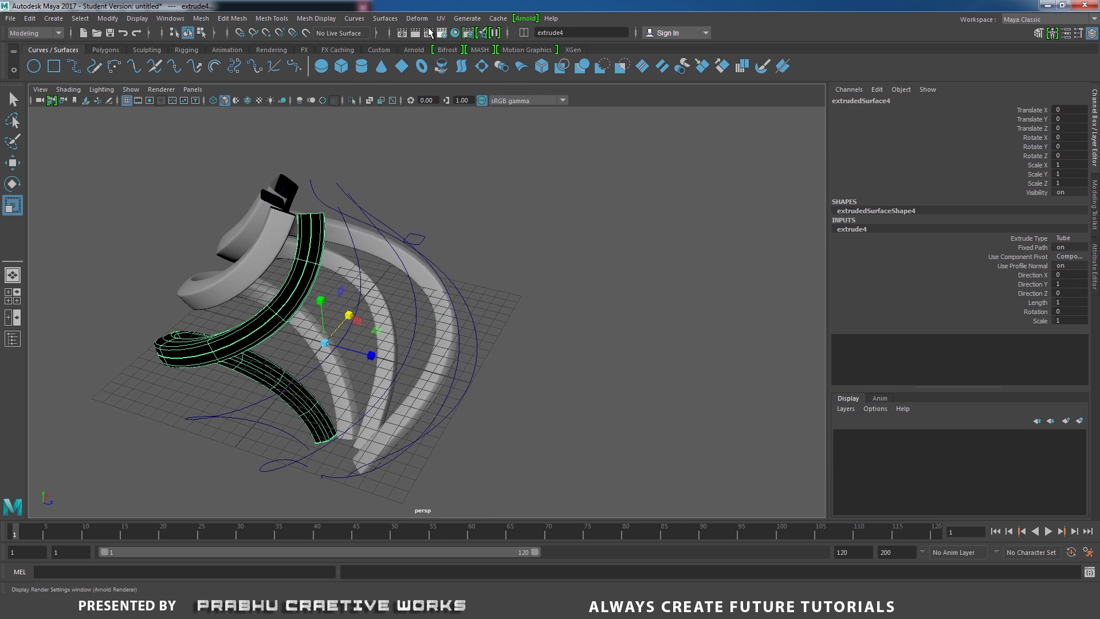
{"action": "left_click", "coordinate": [385, 17]}
{"action": "left_click", "coordinate": [415, 428]}
Step: Build the fifth basket bar by extruding the profile along polyToCurve3, and reverse its surface direction
{"action": "left_click_drag", "start_coordinate": [400, 401], "coordinate": [561, 244], "text": "alt"}
{"action": "left_click", "coordinate": [569, 249]}
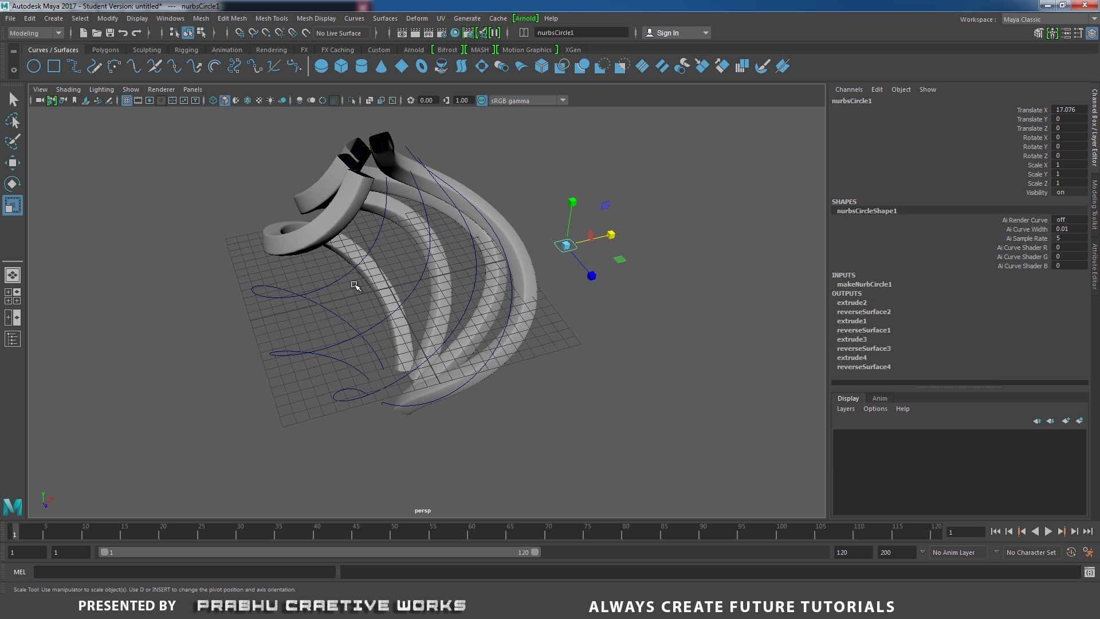
{"action": "left_click", "coordinate": [333, 285], "text": "shift"}
{"action": "left_click", "coordinate": [385, 18]}
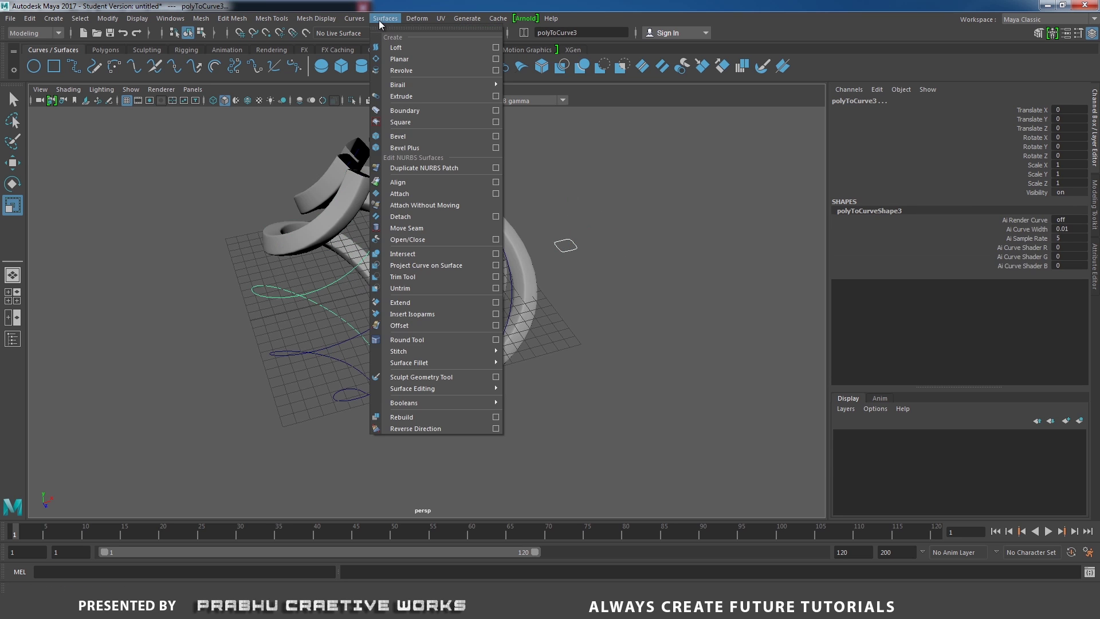
{"action": "left_click", "coordinate": [415, 102]}
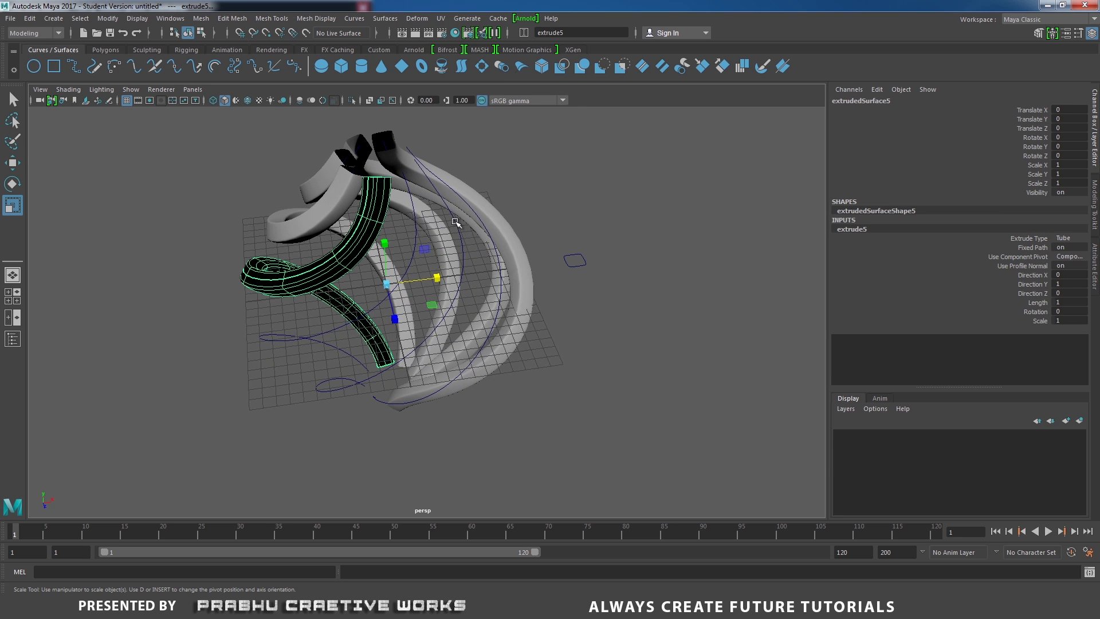
{"action": "left_click", "coordinate": [385, 17]}
{"action": "left_click", "coordinate": [422, 428]}
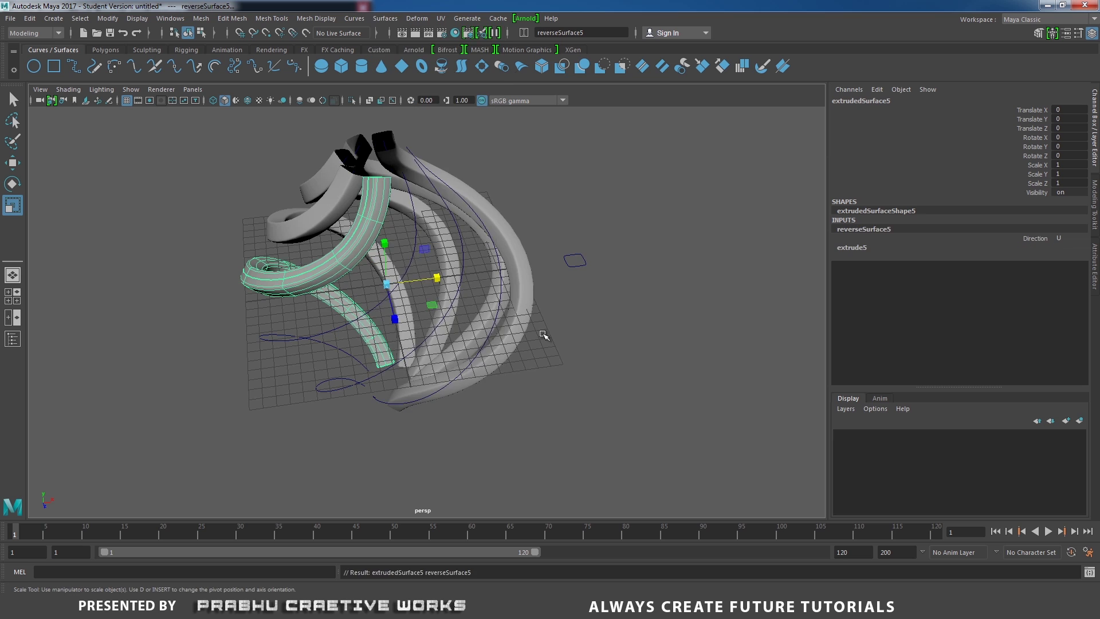
Step: Extrude the rounded-square profile along polyToCurve4 to build the sixth basket bar, and reverse its surface direction
{"action": "left_click_drag", "start_coordinate": [535, 335], "coordinate": [484, 326], "text": "alt"}
{"action": "left_click", "coordinate": [559, 351]}
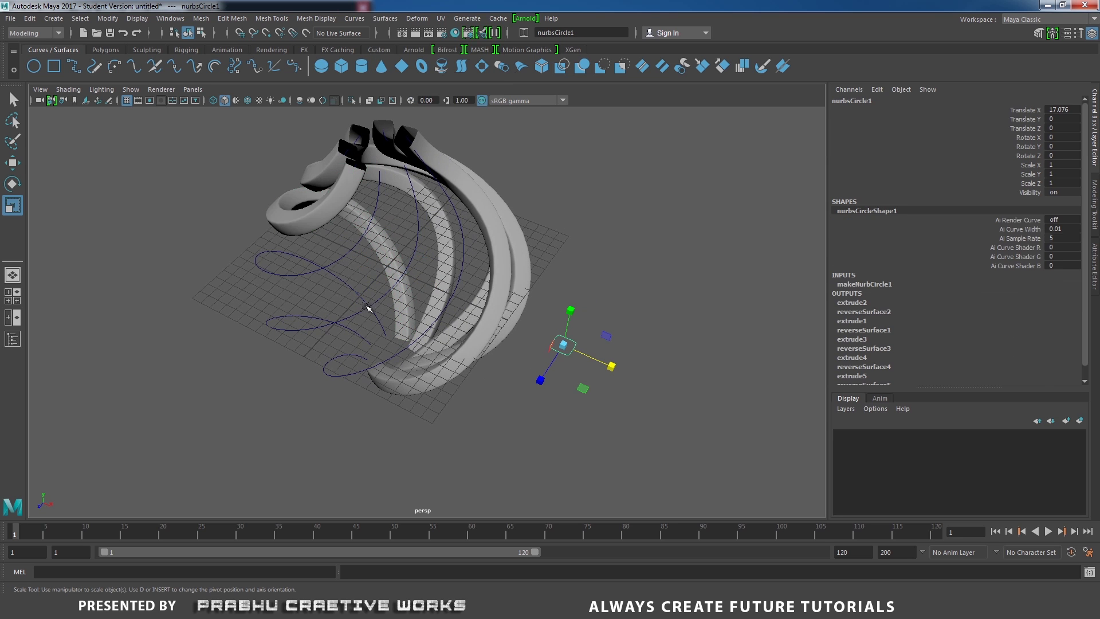
{"action": "left_click", "coordinate": [308, 273]}
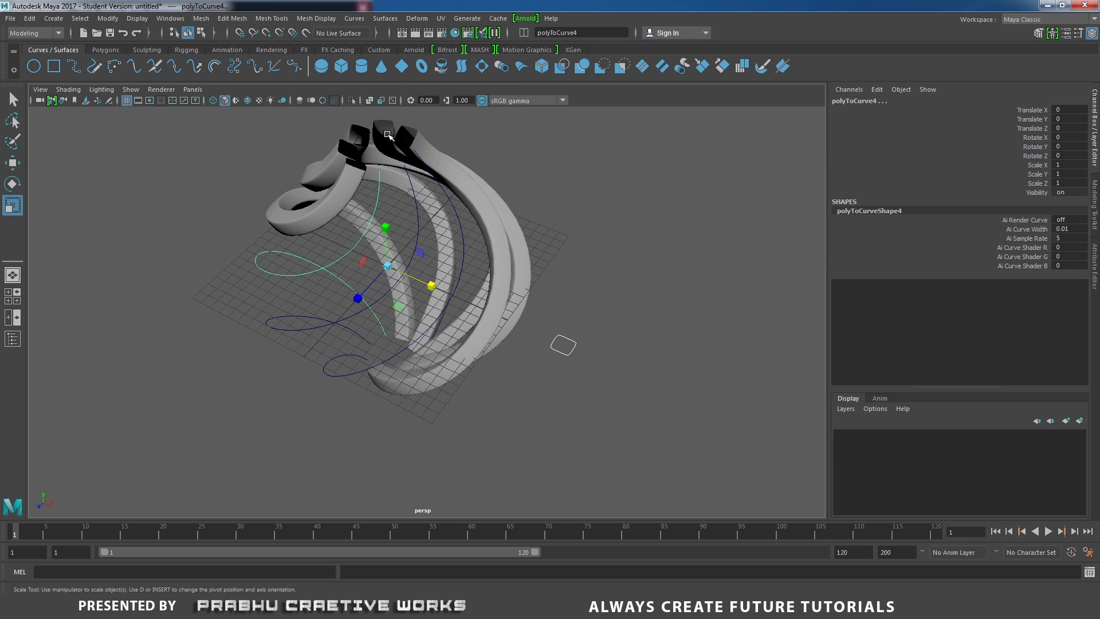
{"action": "left_click", "coordinate": [386, 18]}
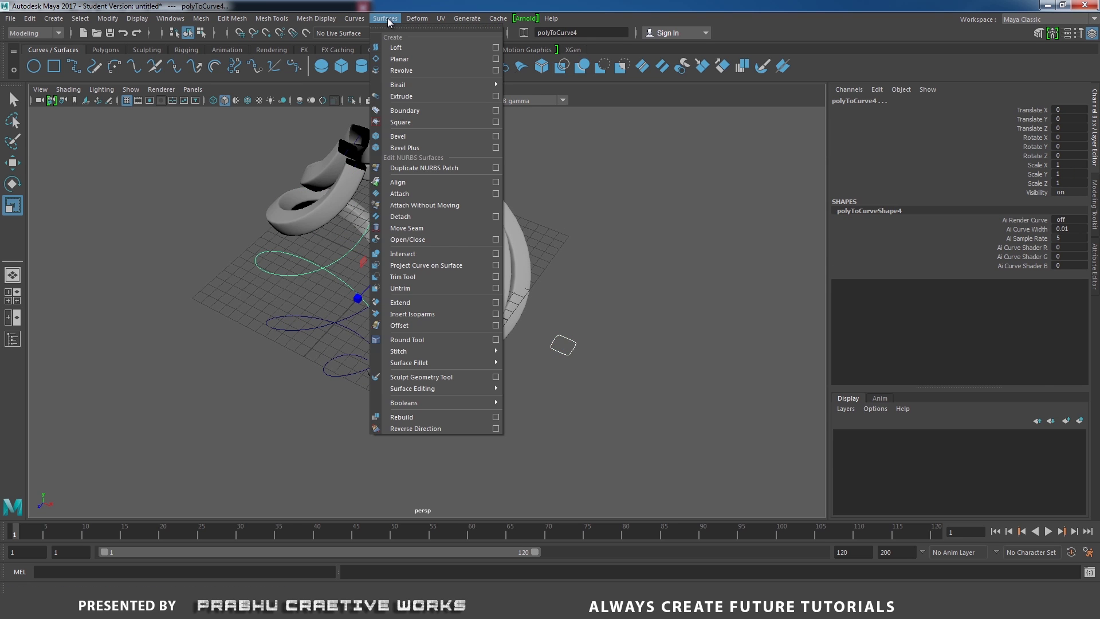
{"action": "left_click", "coordinate": [406, 99]}
{"action": "left_click", "coordinate": [615, 281]}
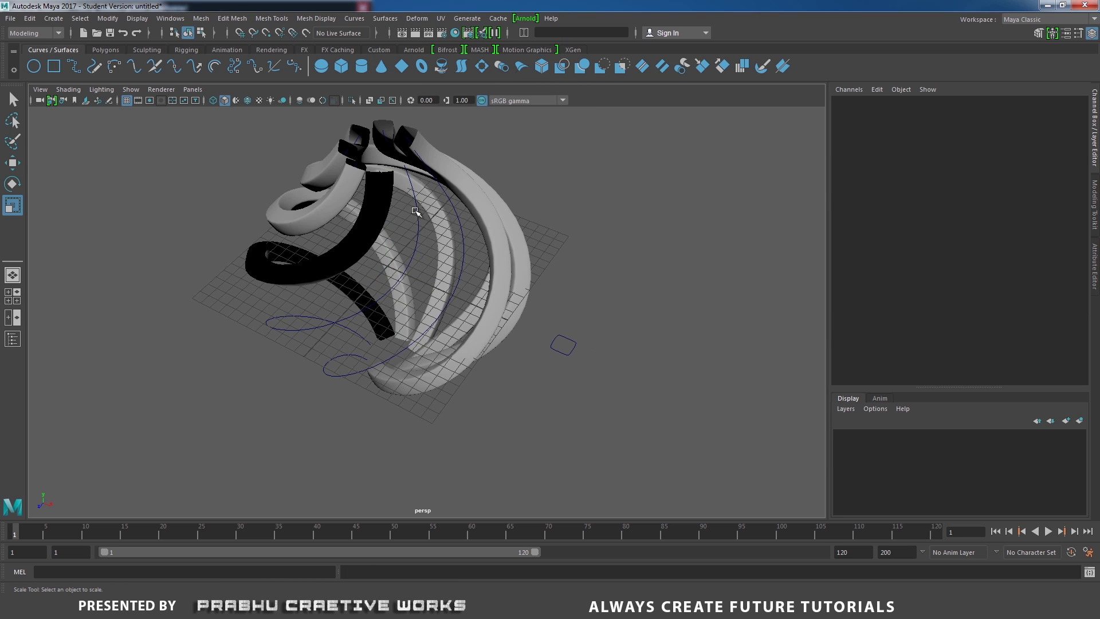
{"action": "left_click", "coordinate": [376, 214]}
{"action": "left_click", "coordinate": [385, 18]}
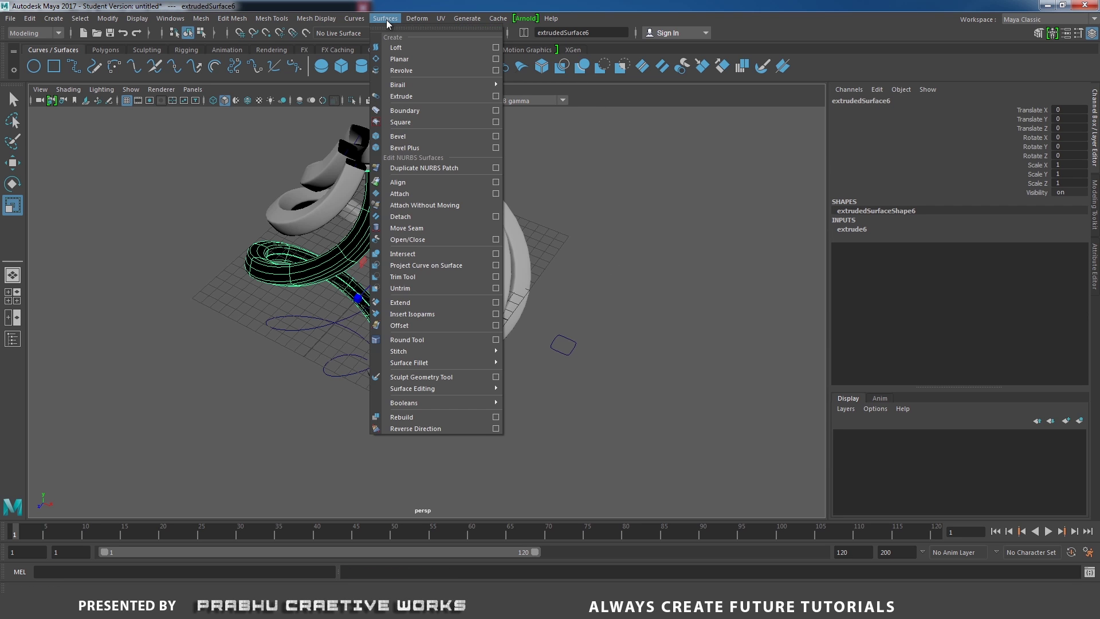
{"action": "left_click", "coordinate": [435, 429]}
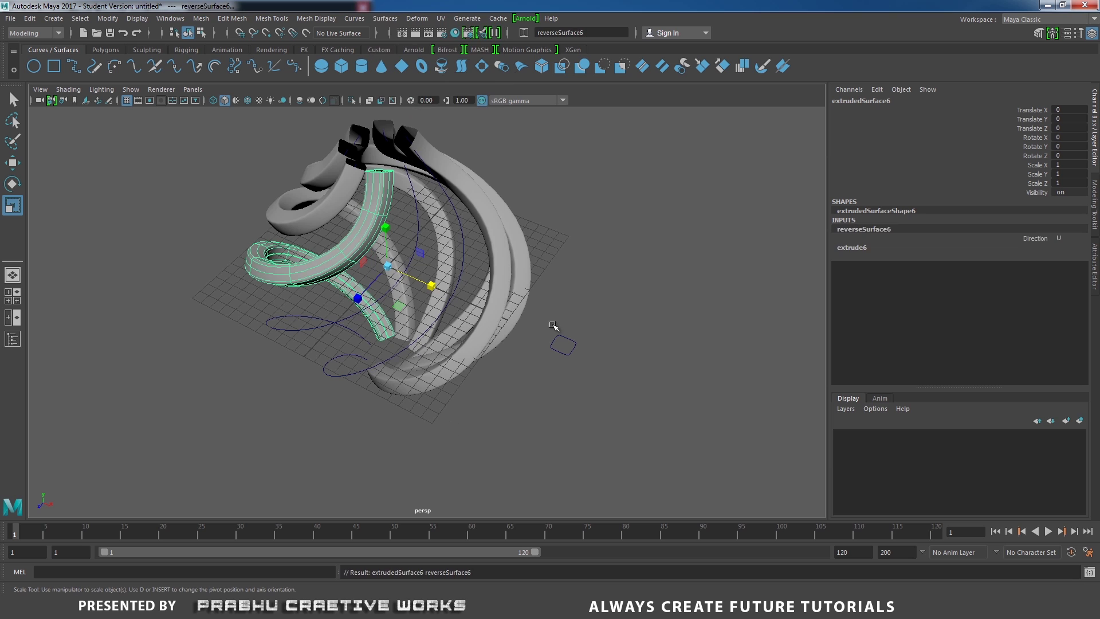
Step: Create the seventh basket bar by extruding the profile along polyToCurve5, and reverse its surface direction
{"action": "left_click", "coordinate": [569, 338]}
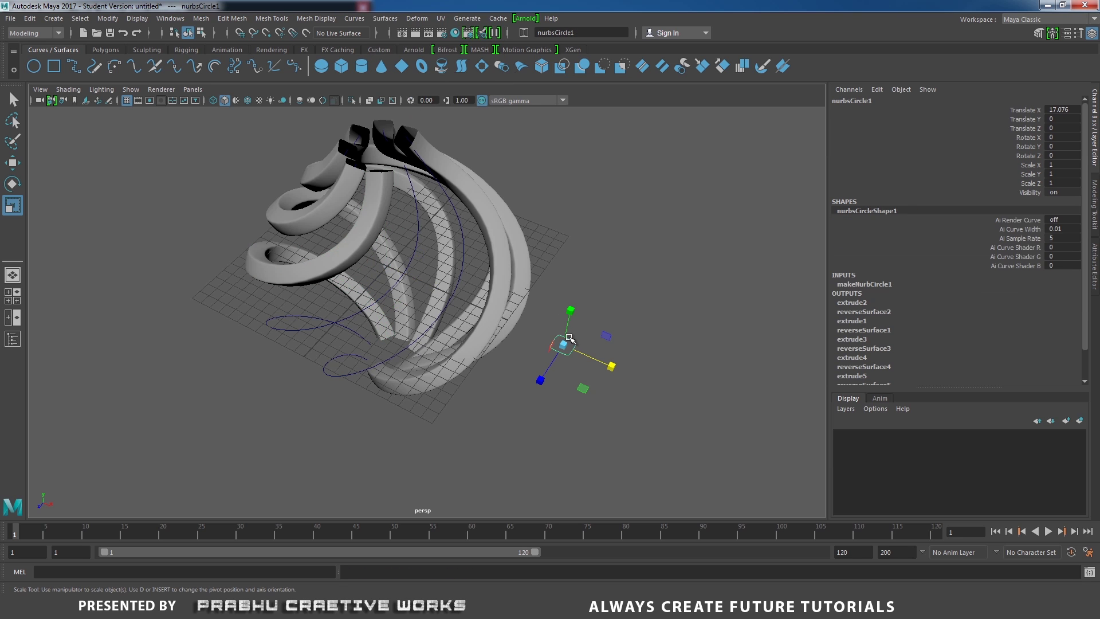
{"action": "left_click", "coordinate": [294, 329]}
{"action": "left_click", "coordinate": [383, 18]}
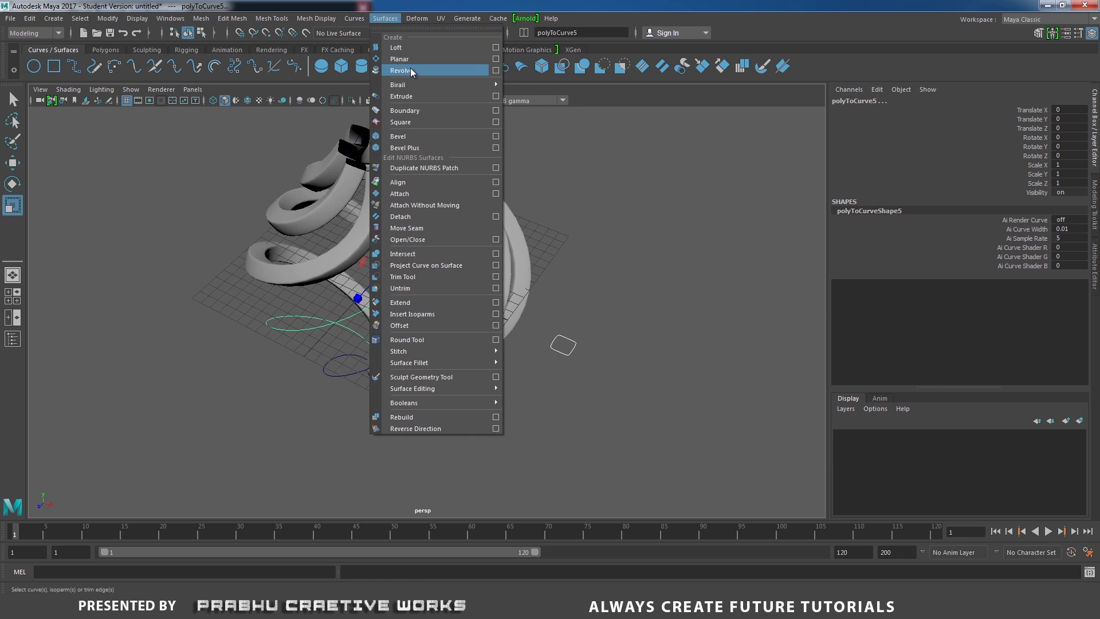
{"action": "left_click", "coordinate": [408, 96]}
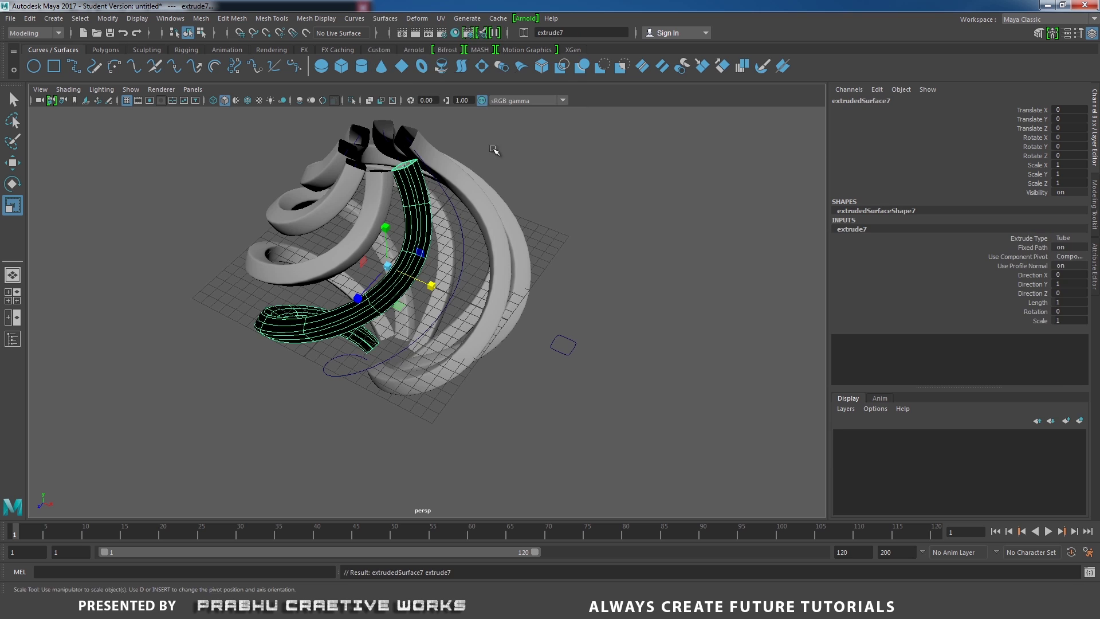
{"action": "left_click", "coordinate": [385, 17]}
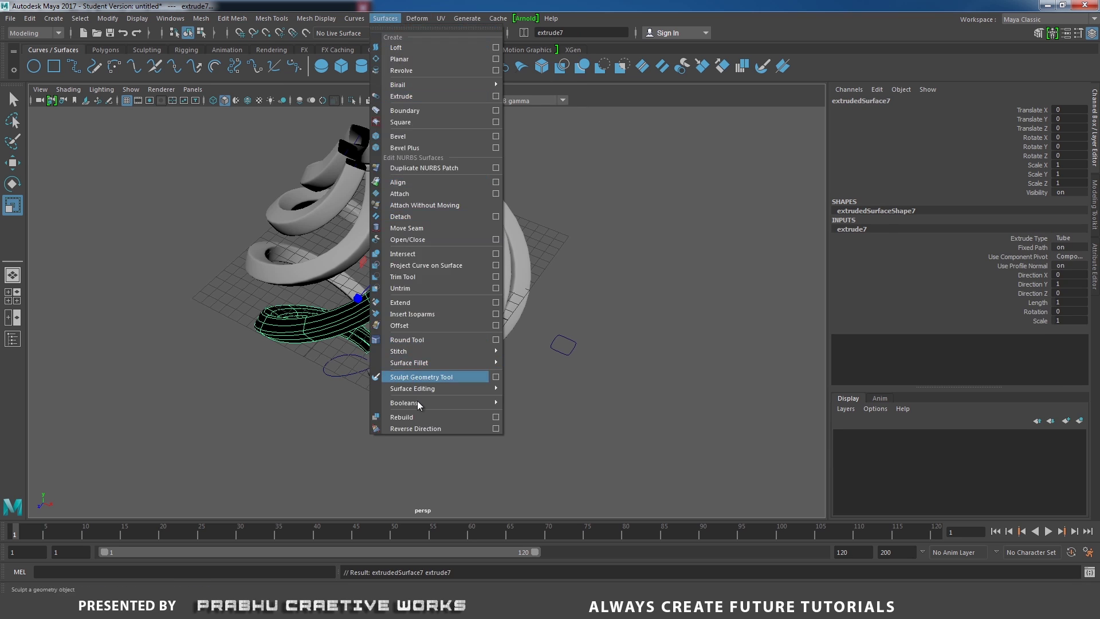
{"action": "left_click", "coordinate": [426, 428]}
Step: Sweep the profile along the remaining curve polyToCurve6 with Extrude for the eighth bar, and reverse its surface direction
{"action": "left_click", "coordinate": [571, 356]}
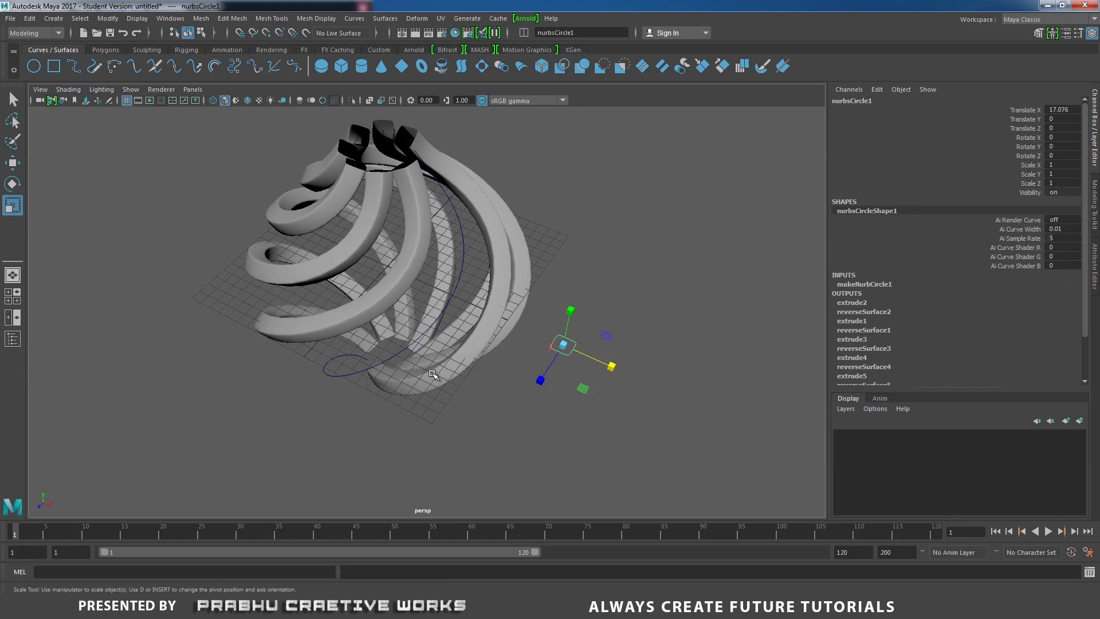
{"action": "left_click", "coordinate": [346, 376], "text": "shift"}
{"action": "left_click", "coordinate": [385, 18]}
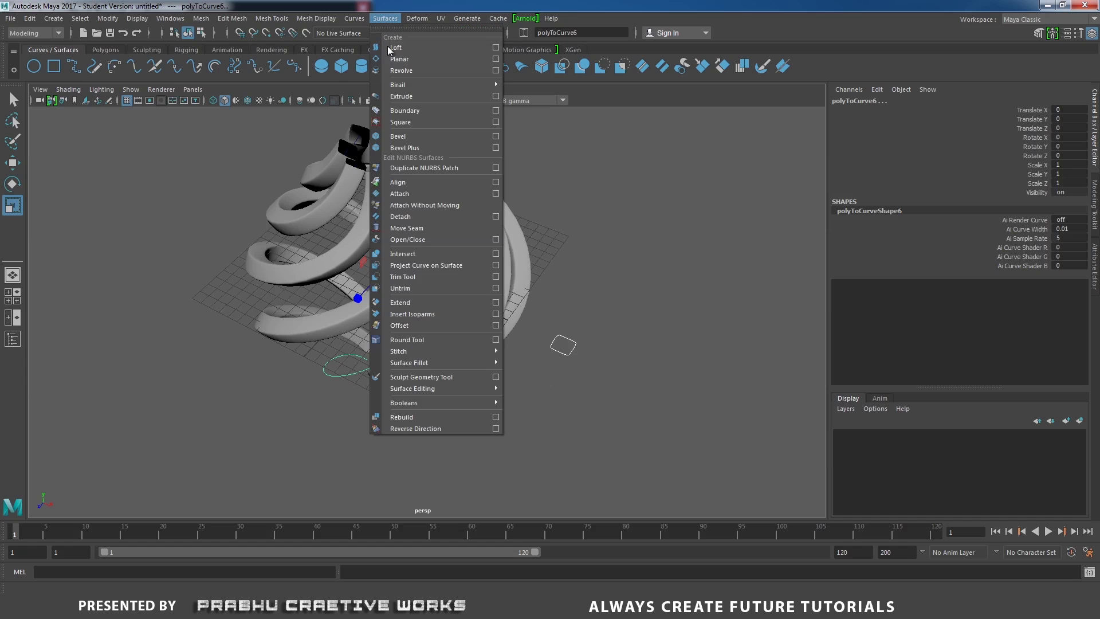
{"action": "left_click", "coordinate": [405, 97]}
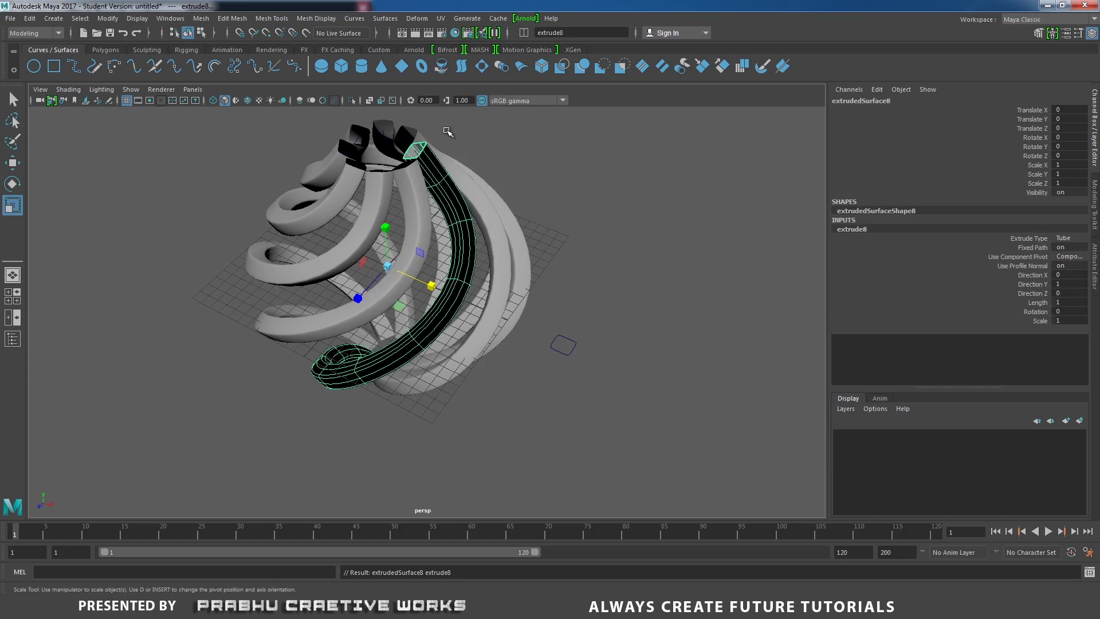
{"action": "left_click", "coordinate": [385, 18]}
{"action": "left_click", "coordinate": [414, 428]}
{"action": "left_click_drag", "start_coordinate": [414, 428], "coordinate": [327, 283], "text": "alt"}
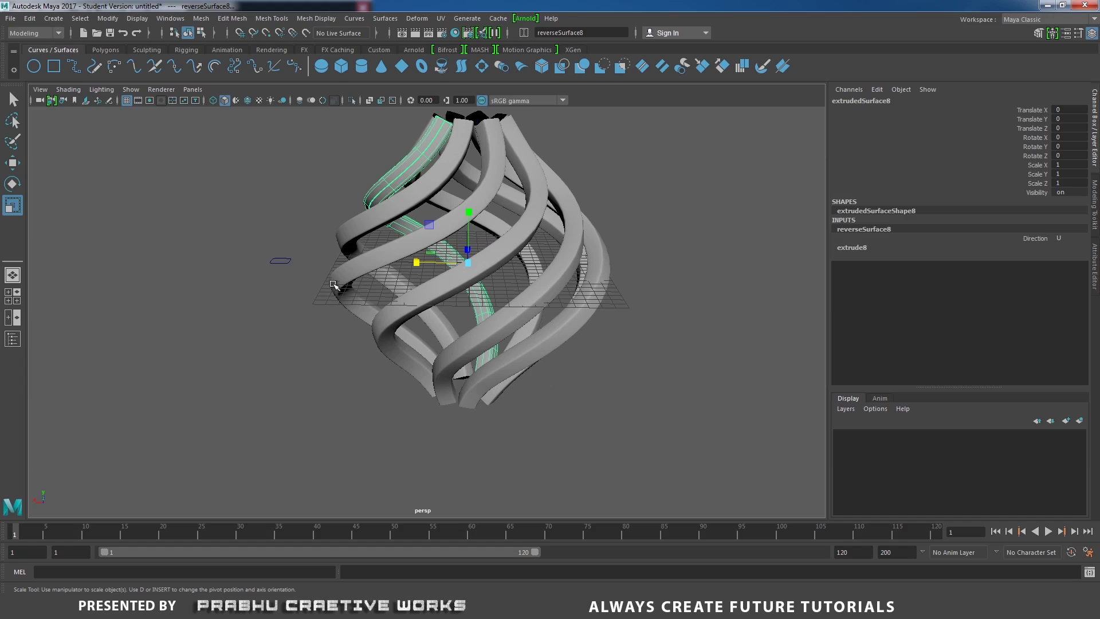
Step: Save the scene as Modelling03.ma on the desktop and check the bar thickness in the refe2 reference image
{"action": "key", "text": "ctrl+s"}
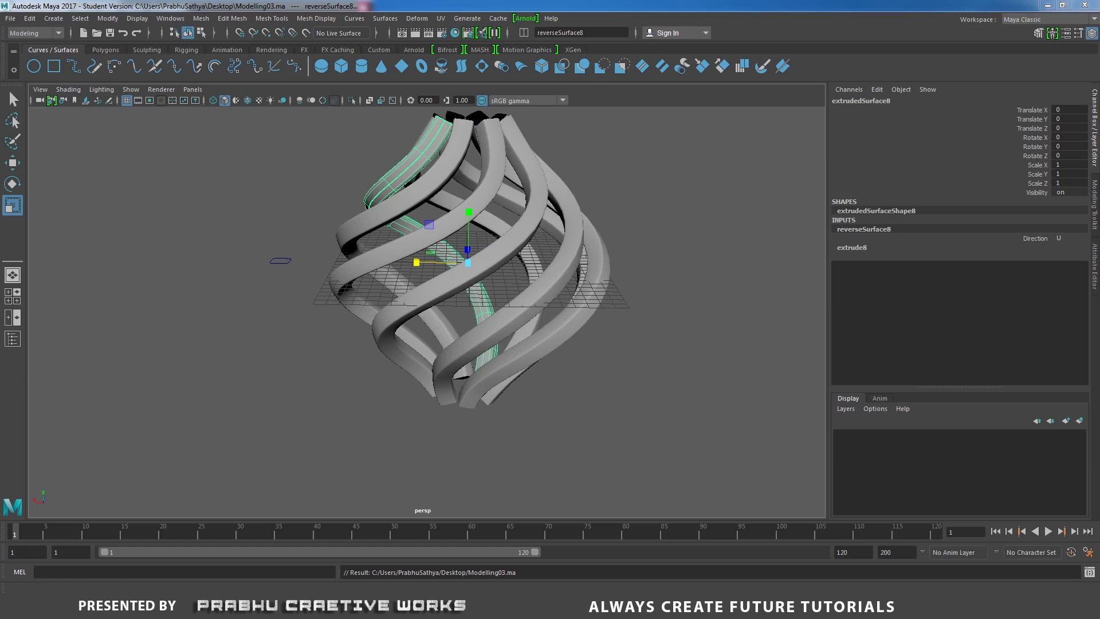
{"action": "left_click", "coordinate": [710, 608]}
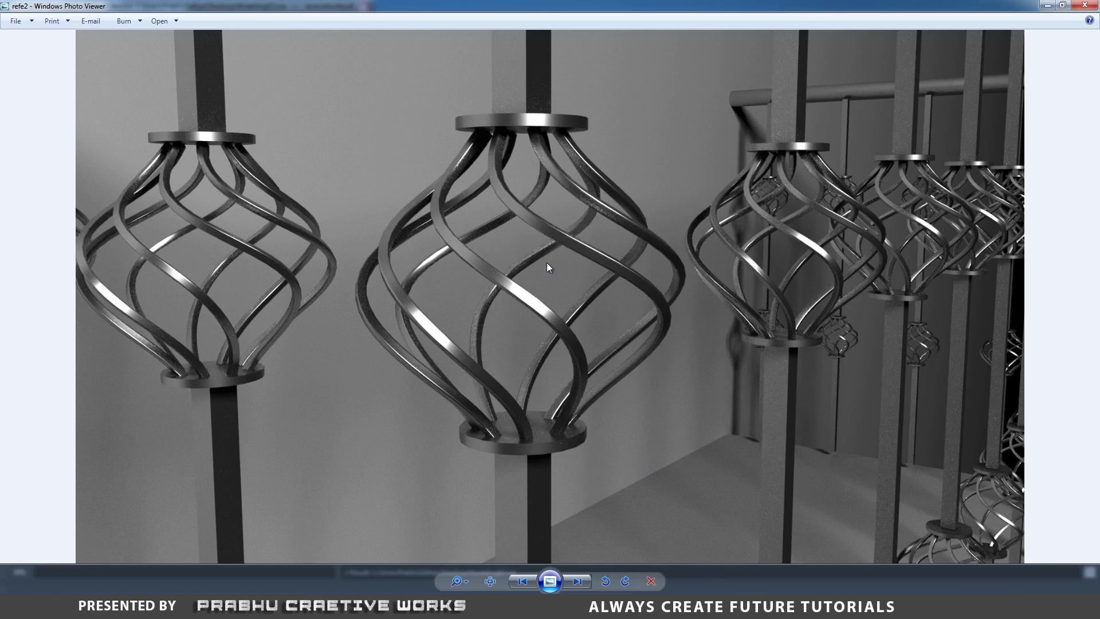
{"action": "left_click", "coordinate": [711, 607]}
Step: Scale the rounded-square profile nurbsCircle1 down uniformly to about 0.493 to thin all the basket bars
{"action": "left_click_drag", "start_coordinate": [443, 257], "coordinate": [430, 276], "text": "alt"}
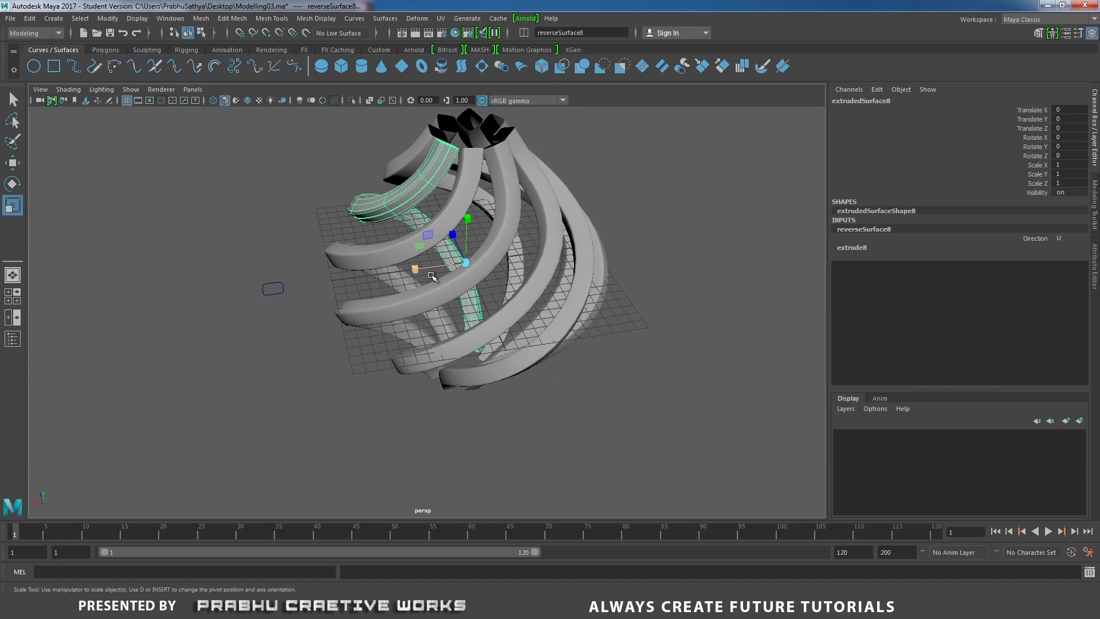
{"action": "left_click", "coordinate": [272, 283]}
{"action": "left_click", "coordinate": [291, 326]}
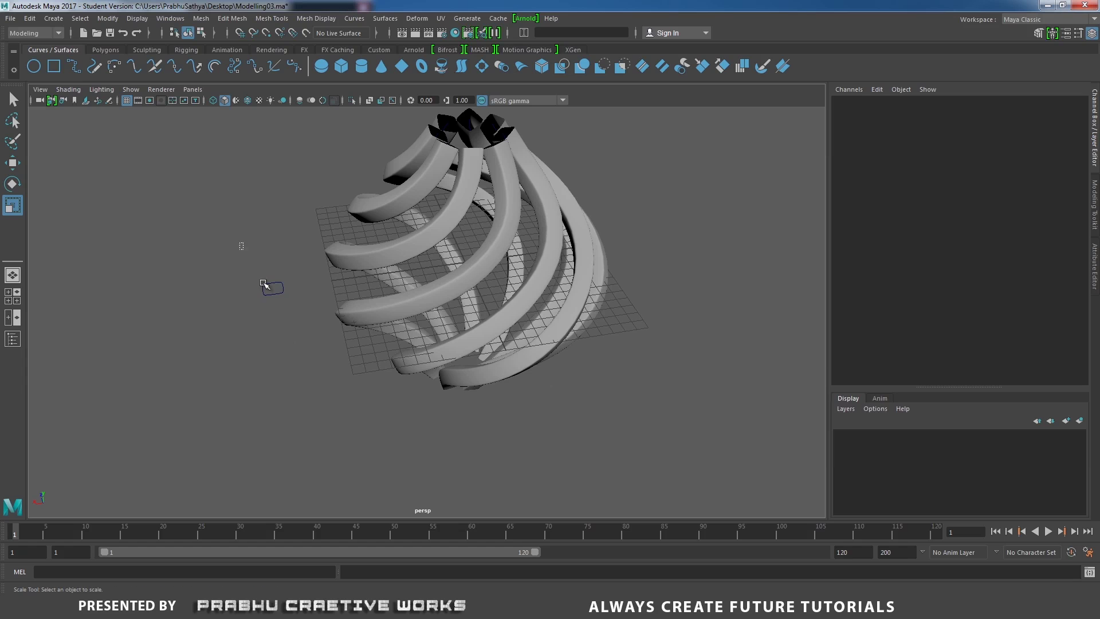
{"action": "left_click_drag", "start_coordinate": [260, 281], "coordinate": [286, 324]}
{"action": "left_click", "coordinate": [277, 318]}
{"action": "left_click_drag", "start_coordinate": [235, 252], "coordinate": [296, 346]}
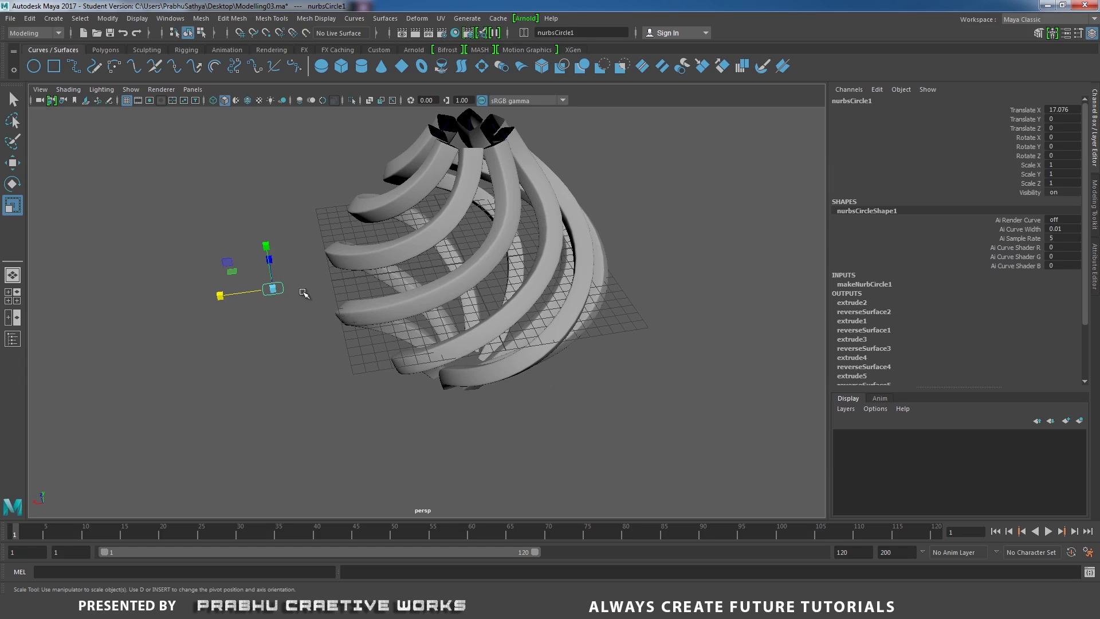
{"action": "left_click_drag", "start_coordinate": [287, 208], "coordinate": [258, 320], "text": "alt"}
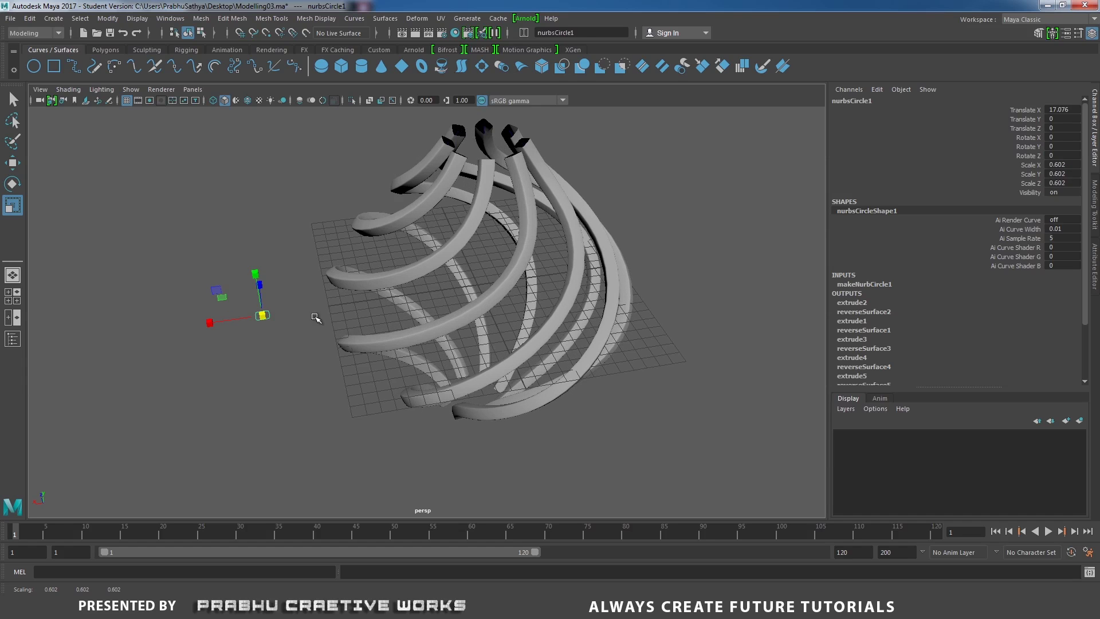
{"action": "left_click_drag", "start_coordinate": [264, 315], "coordinate": [371, 342]}
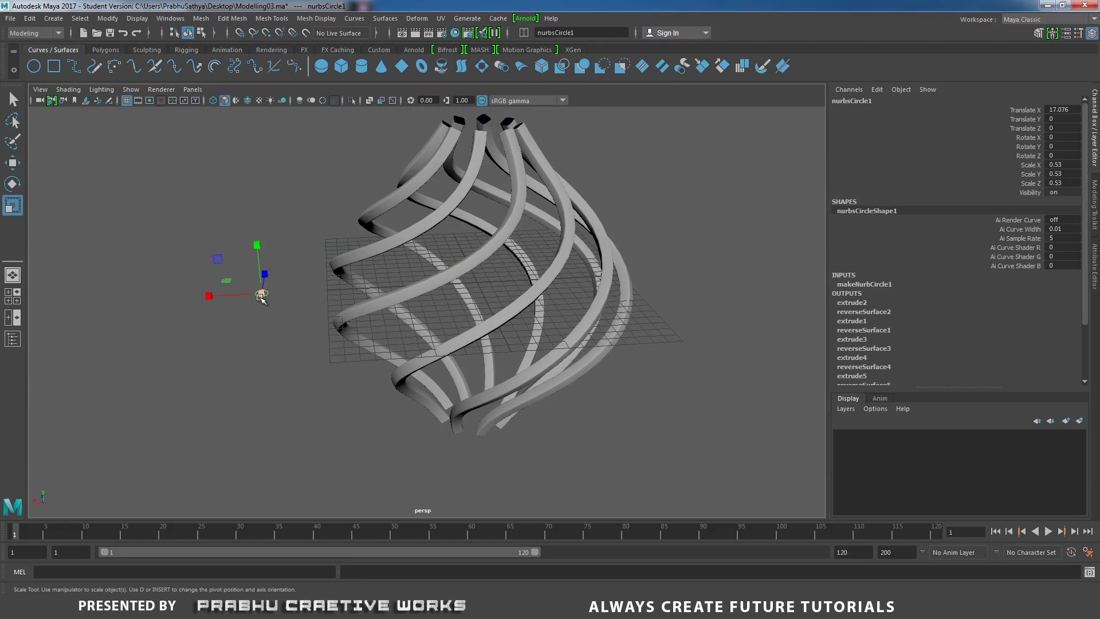
{"action": "left_click_drag", "start_coordinate": [260, 298], "coordinate": [458, 319]}
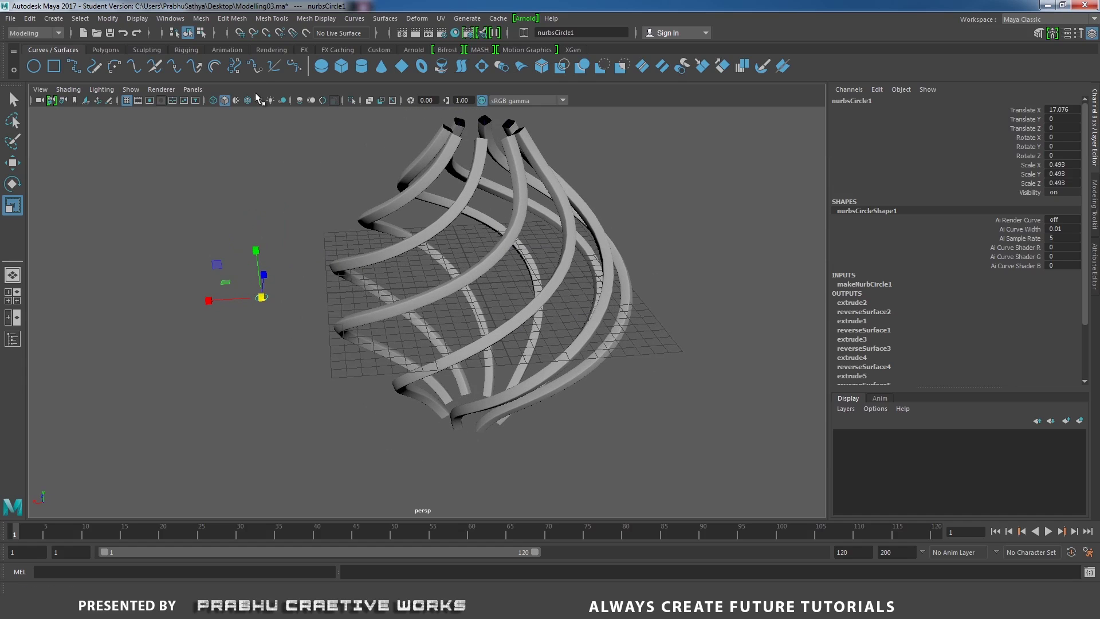
Step: Delete the construction history of all eight extruded bars together with the profile curve
{"action": "right_click_drag", "start_coordinate": [579, 319], "coordinate": [384, 213], "text": "alt"}
{"action": "left_click_drag", "start_coordinate": [243, 128], "coordinate": [709, 422]}
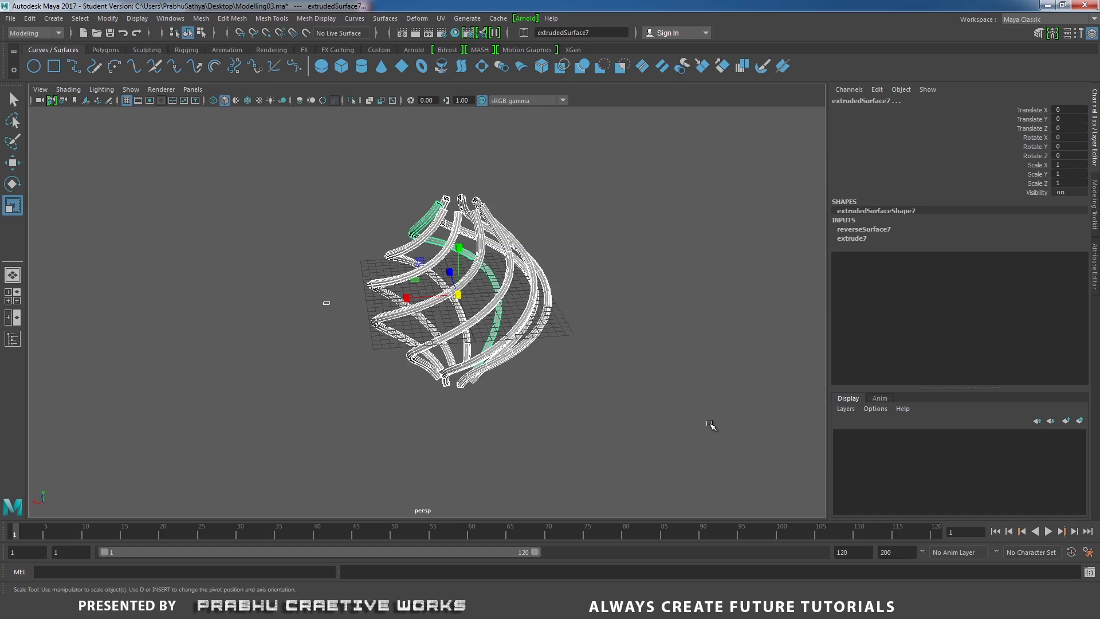
{"action": "left_click", "coordinate": [28, 19]}
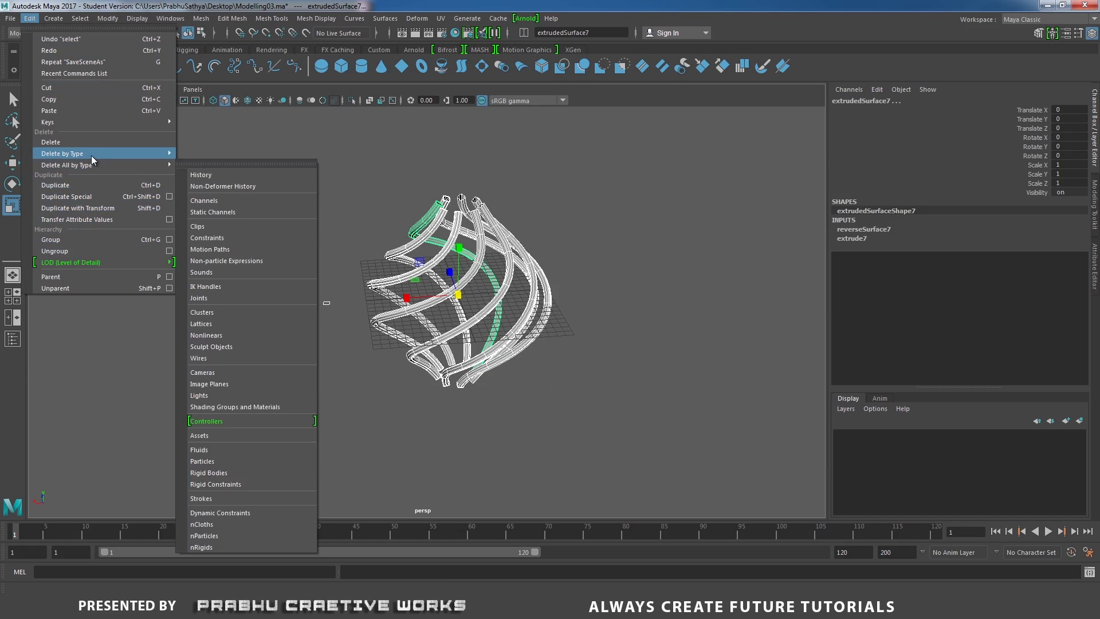
{"action": "mouse_move", "coordinate": [143, 155]}
{"action": "left_click", "coordinate": [200, 160]}
{"action": "left_click", "coordinate": [289, 236]}
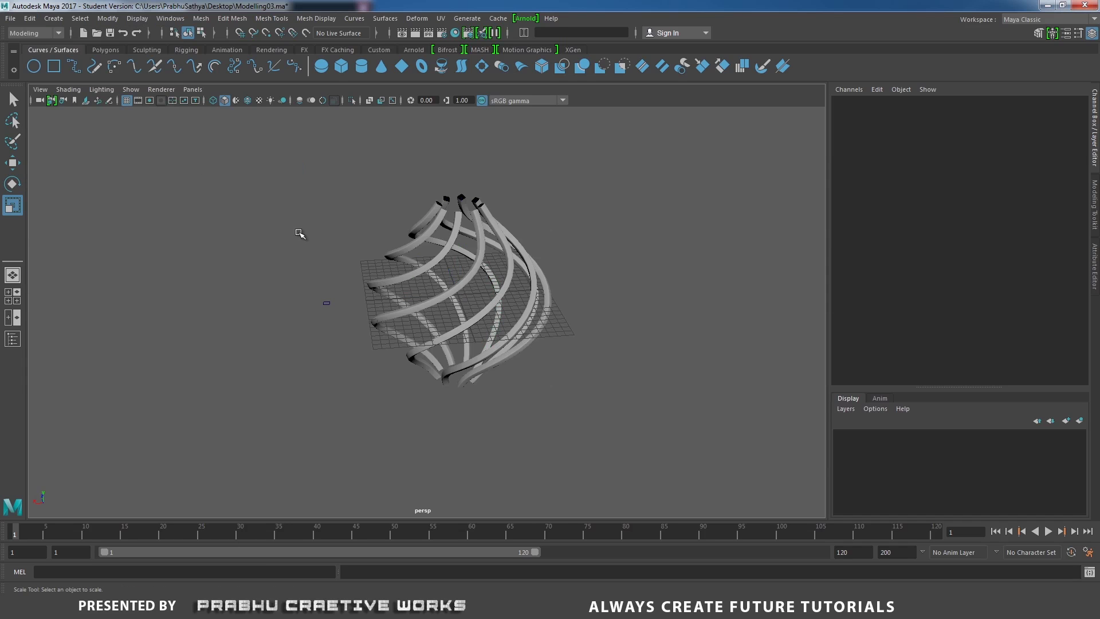
Step: Inspect the basket bars from several angles and compare their shape with the refe2 railing reference image
{"action": "left_click_drag", "start_coordinate": [297, 233], "coordinate": [294, 198], "text": "alt"}
{"action": "scroll", "coordinate": [521, 277], "scroll_direction": "up", "scroll_amount": 4}
{"action": "left_click_drag", "start_coordinate": [521, 277], "coordinate": [491, 305], "text": "alt"}
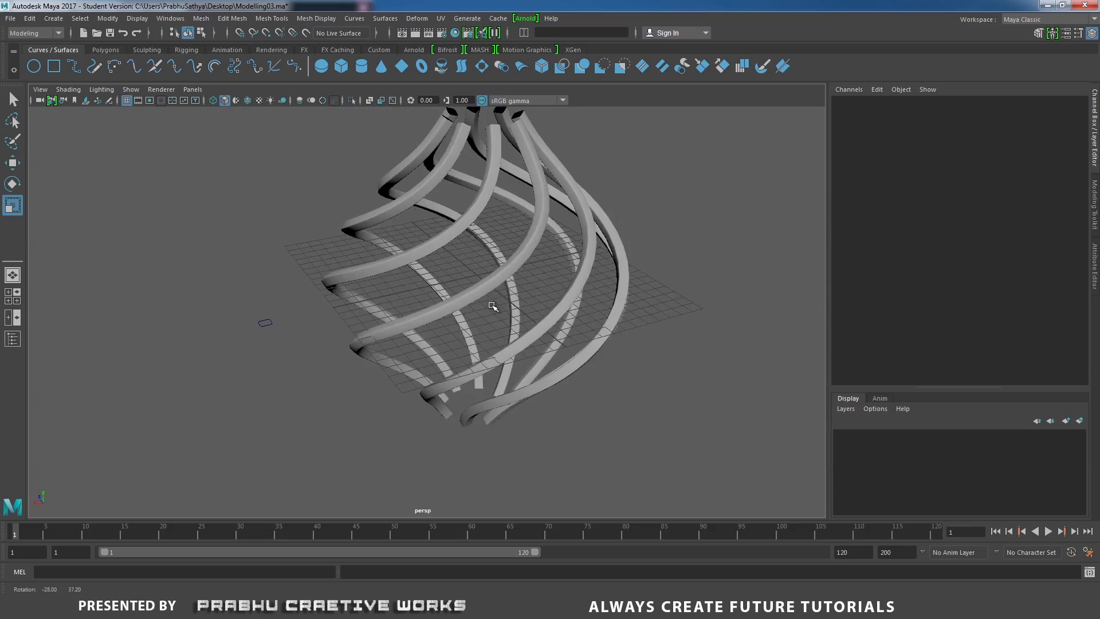
{"action": "right_click_drag", "start_coordinate": [491, 304], "coordinate": [366, 228], "text": "alt"}
{"action": "left_click", "coordinate": [711, 606]}
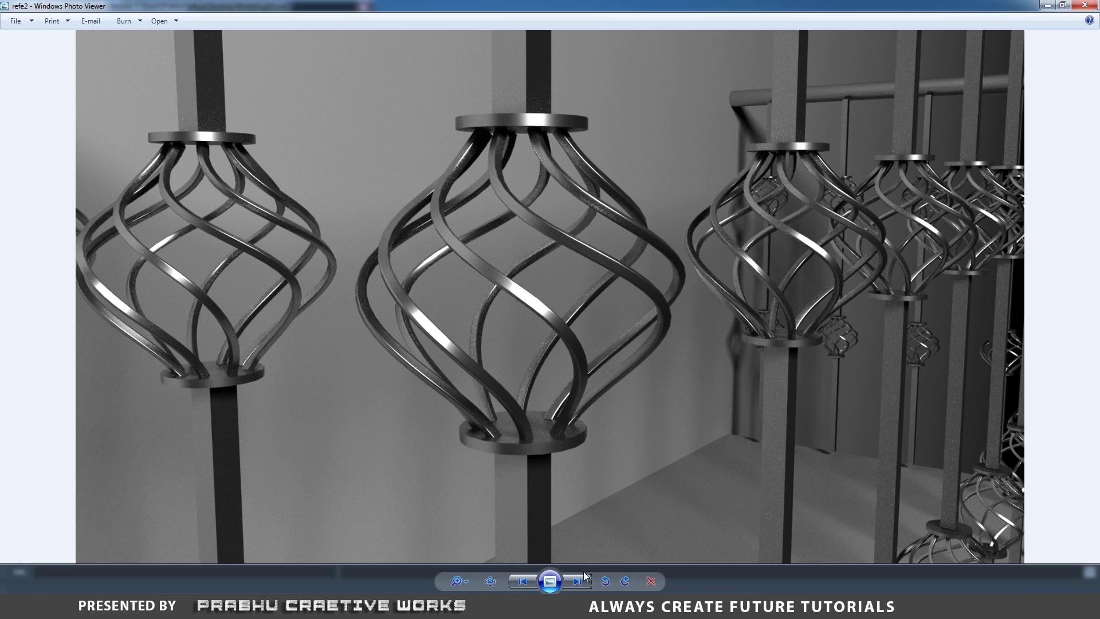
{"action": "left_click", "coordinate": [581, 581]}
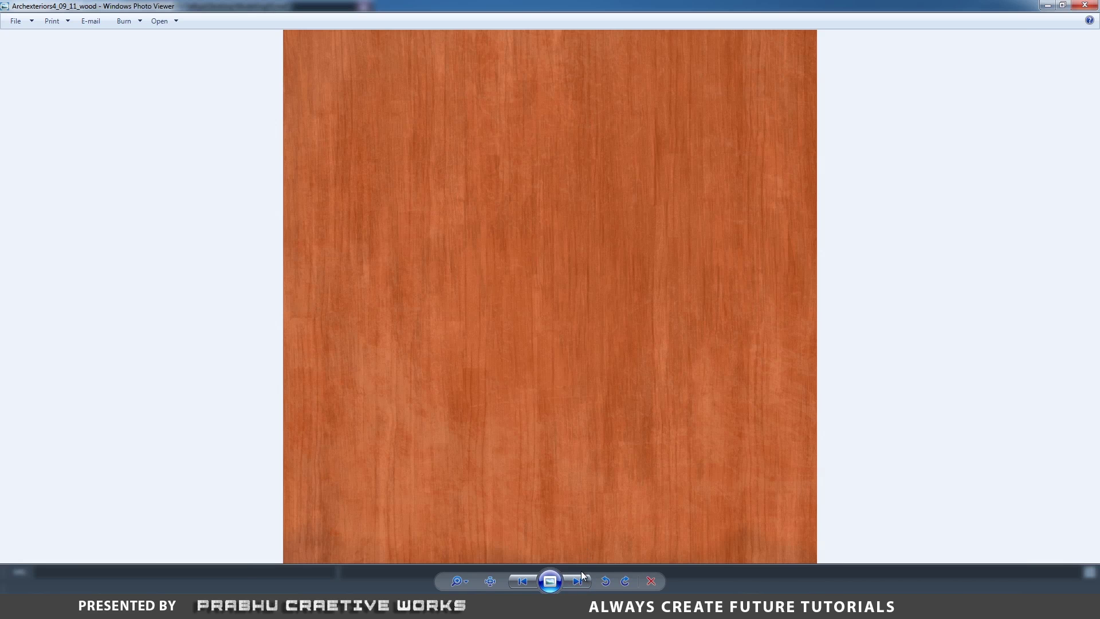
{"action": "left_click", "coordinate": [522, 581]}
{"action": "left_click", "coordinate": [521, 581]}
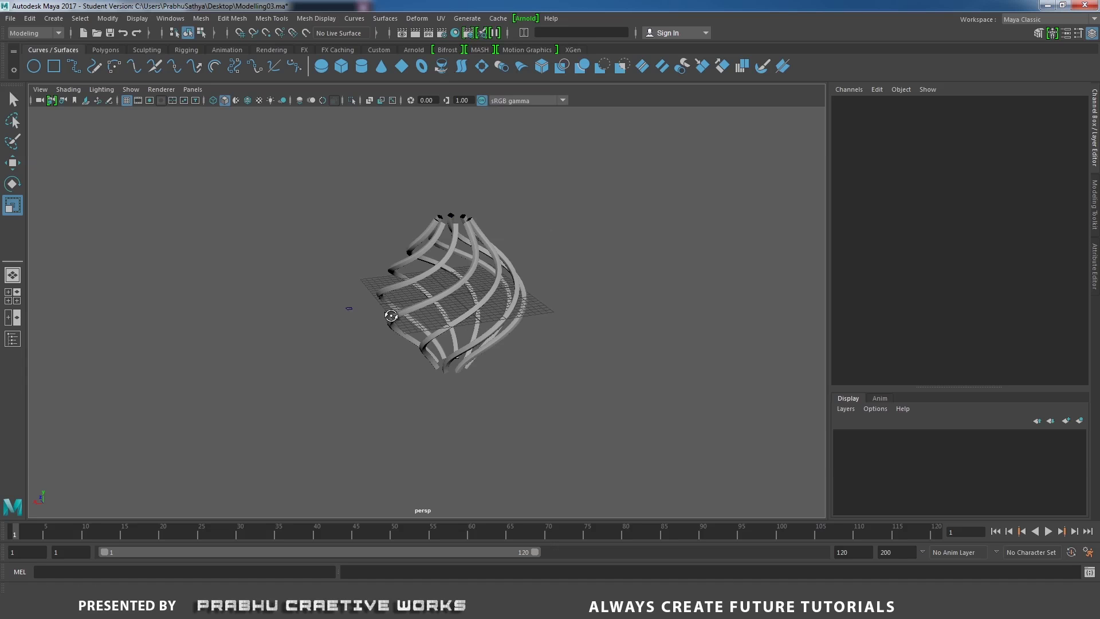
{"action": "left_click_drag", "start_coordinate": [385, 311], "coordinate": [475, 358], "text": "alt"}
Step: Delete the curves polyToCurve1 through polyToCurve8 and the profile nurbsCircle1 using the Outliner
{"action": "left_click", "coordinate": [170, 18]}
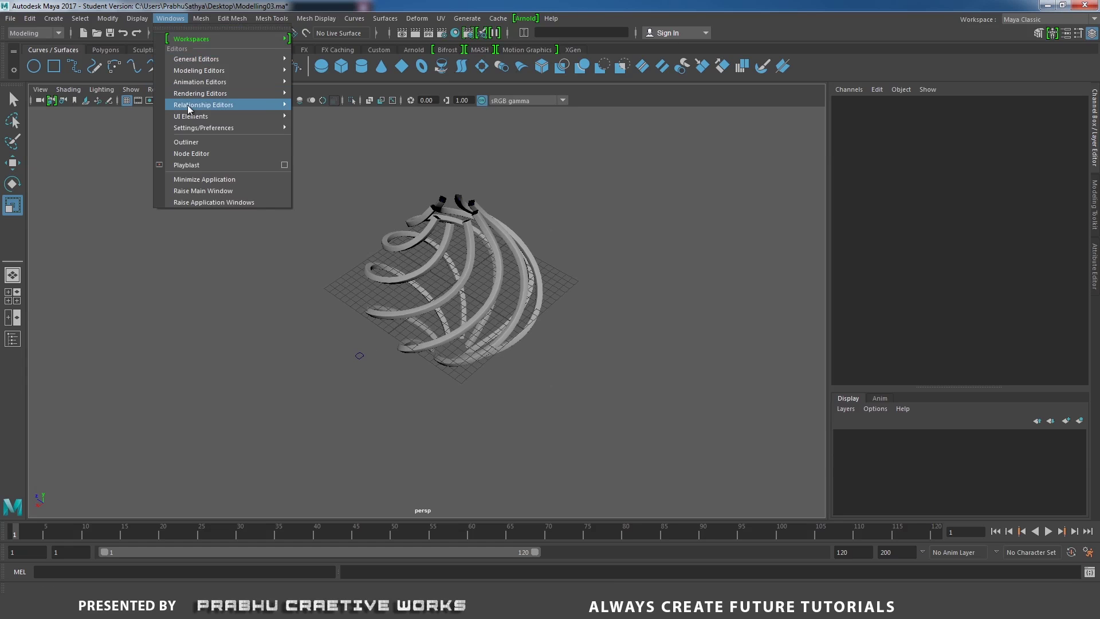
{"action": "left_click", "coordinate": [203, 142]}
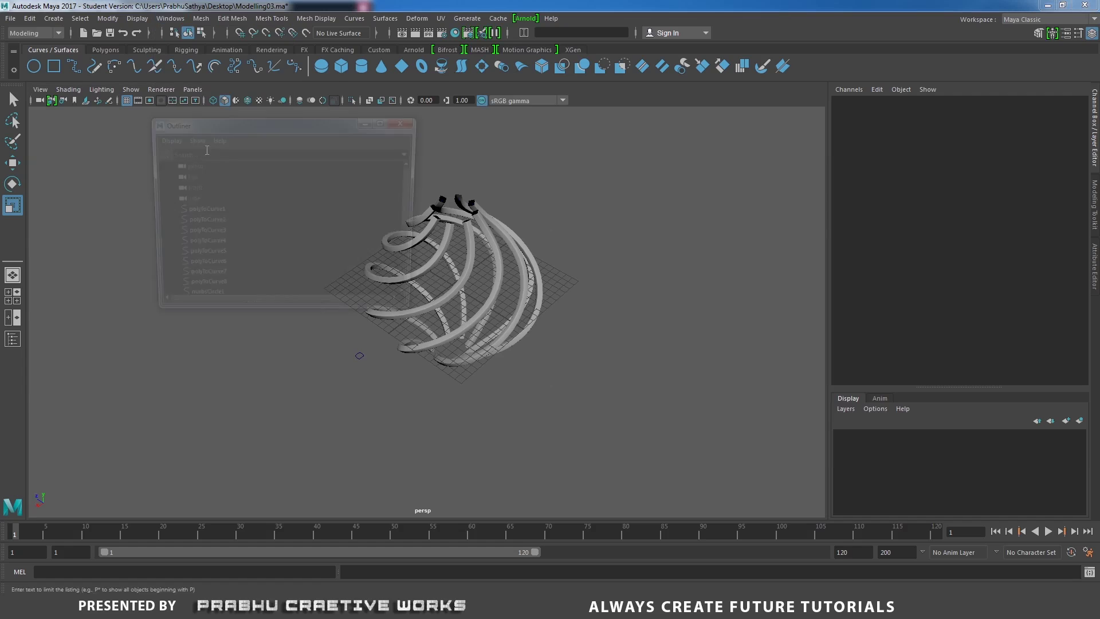
{"action": "left_click", "coordinate": [217, 211]}
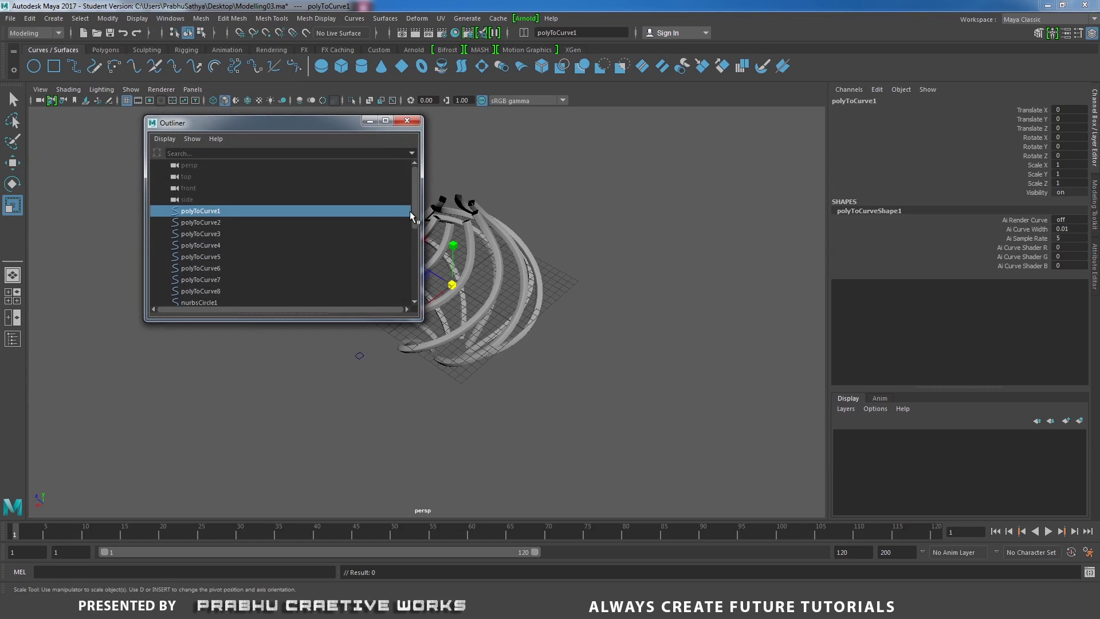
{"action": "mouse_move", "coordinate": [410, 212]}
{"action": "left_mouse_down"}
{"action": "mouse_move", "coordinate": [422, 240]}
{"action": "mouse_move", "coordinate": [417, 215]}
{"action": "left_mouse_up"}
{"action": "left_click", "coordinate": [216, 245], "text": "shift"}
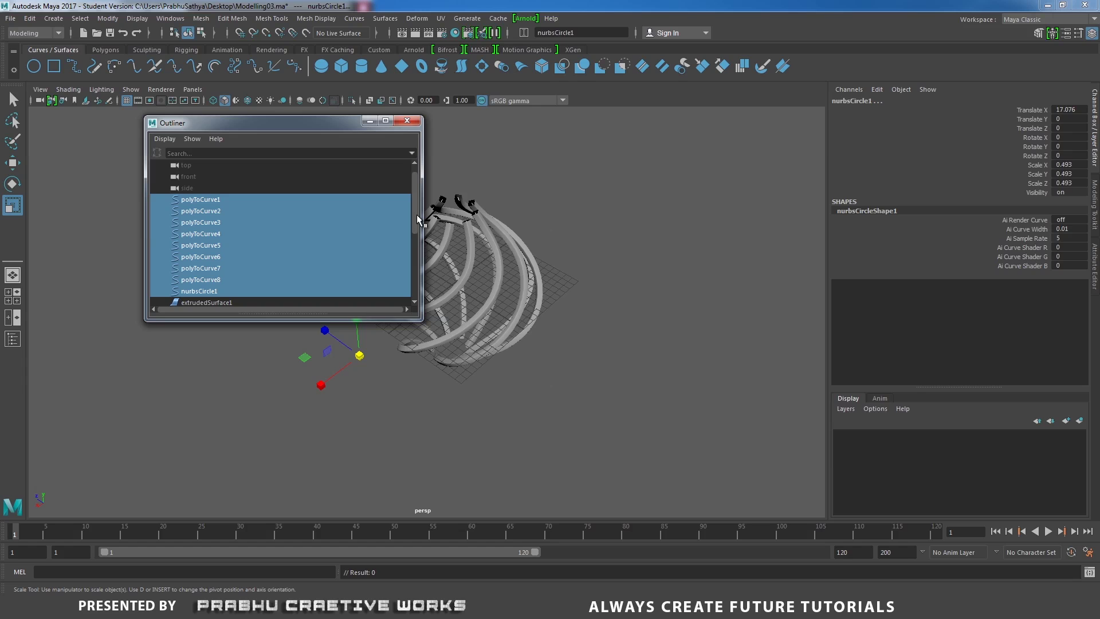
{"action": "key", "text": "Delete"}
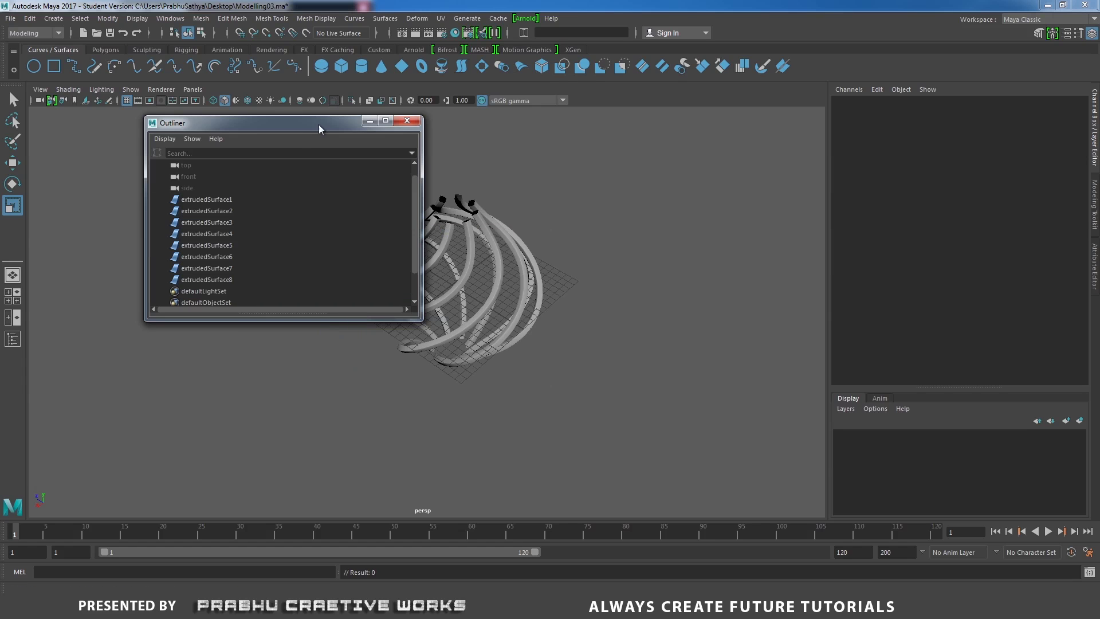
Step: Group the eight extruded surfaces extrudedSurface1 through extrudedSurface8 and rename the group center01
{"action": "left_click_drag", "start_coordinate": [318, 125], "coordinate": [710, 141]}
{"action": "left_click", "coordinate": [621, 217]}
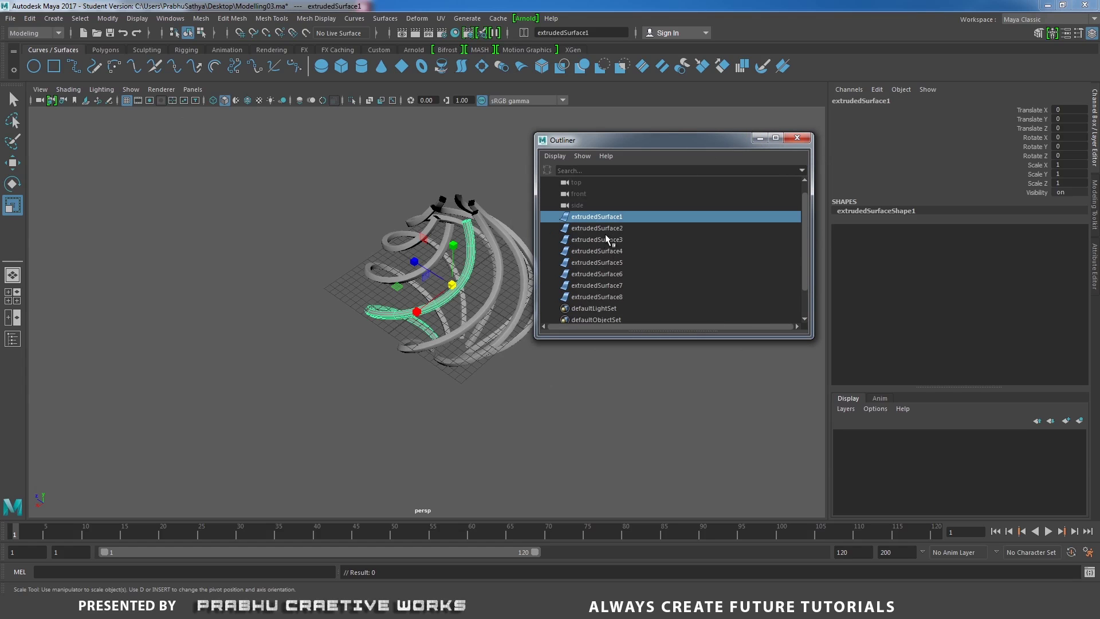
{"action": "left_click_drag", "start_coordinate": [606, 238], "coordinate": [600, 291]}
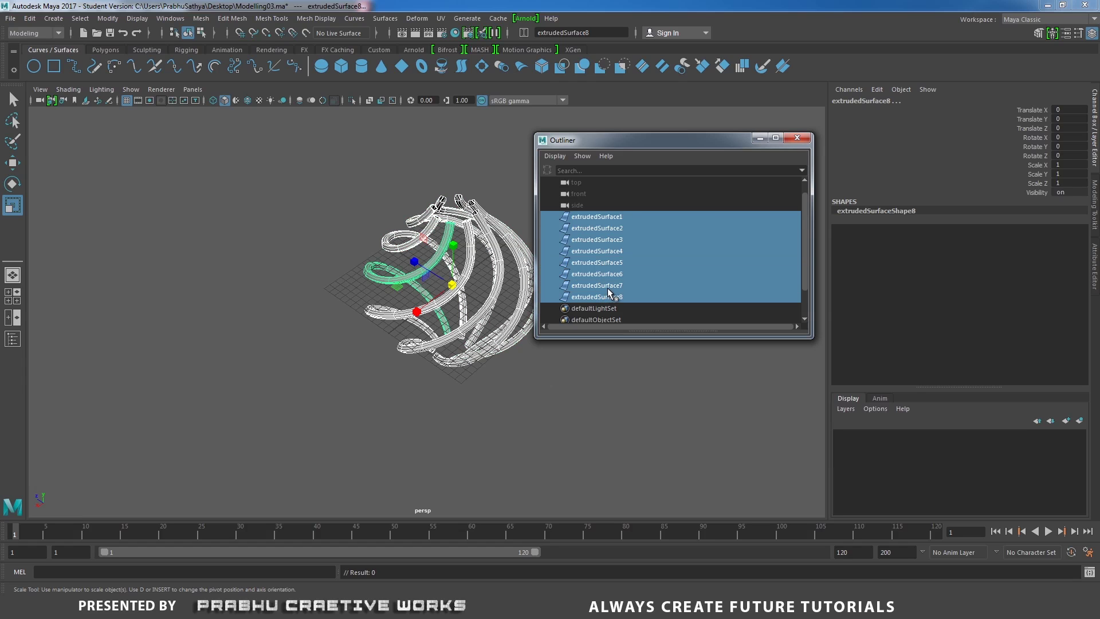
{"action": "key", "text": "ctrl+g"}
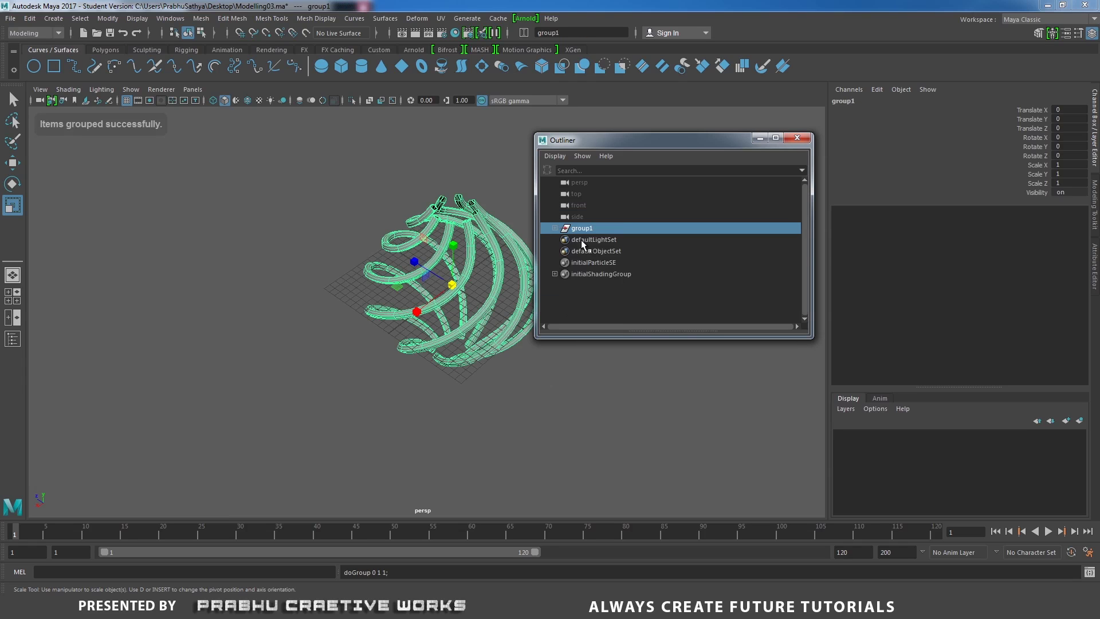
{"action": "double_click", "coordinate": [582, 229]}
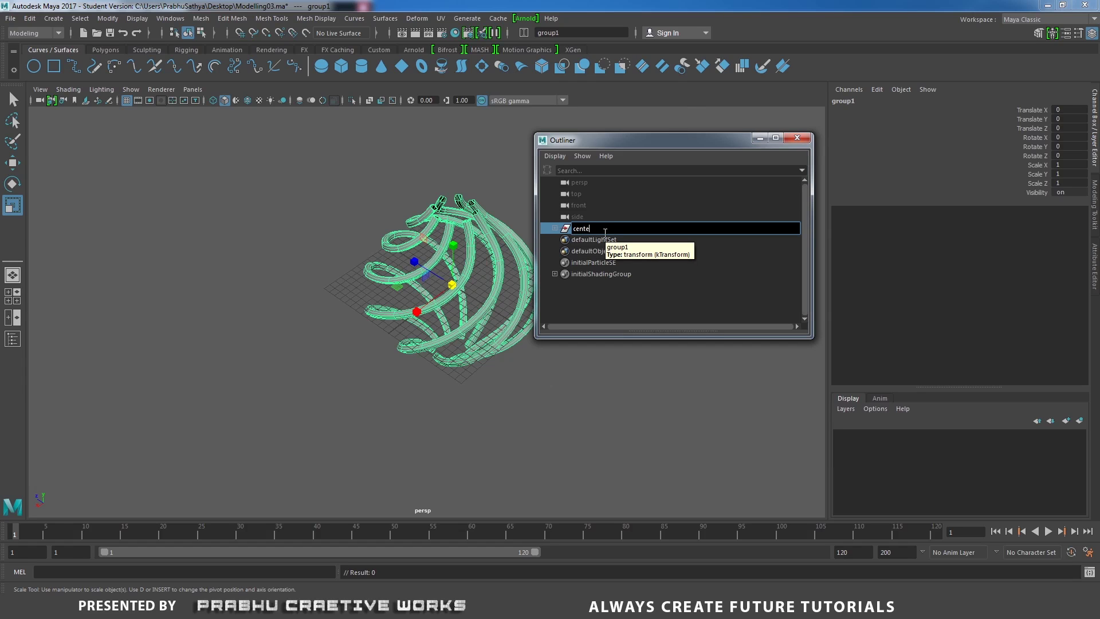
{"action": "key", "text": "Return"}
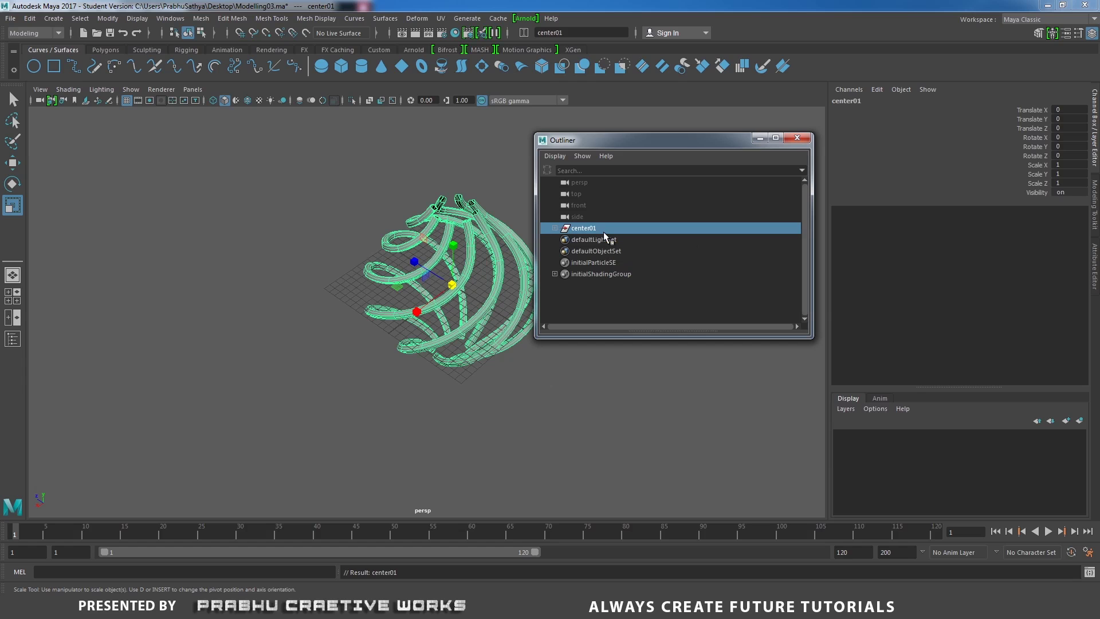
{"action": "left_click_drag", "start_coordinate": [662, 146], "coordinate": [805, 151]}
{"action": "left_click_drag", "start_coordinate": [467, 252], "coordinate": [421, 218], "text": "alt"}
{"action": "key", "text": "w"}
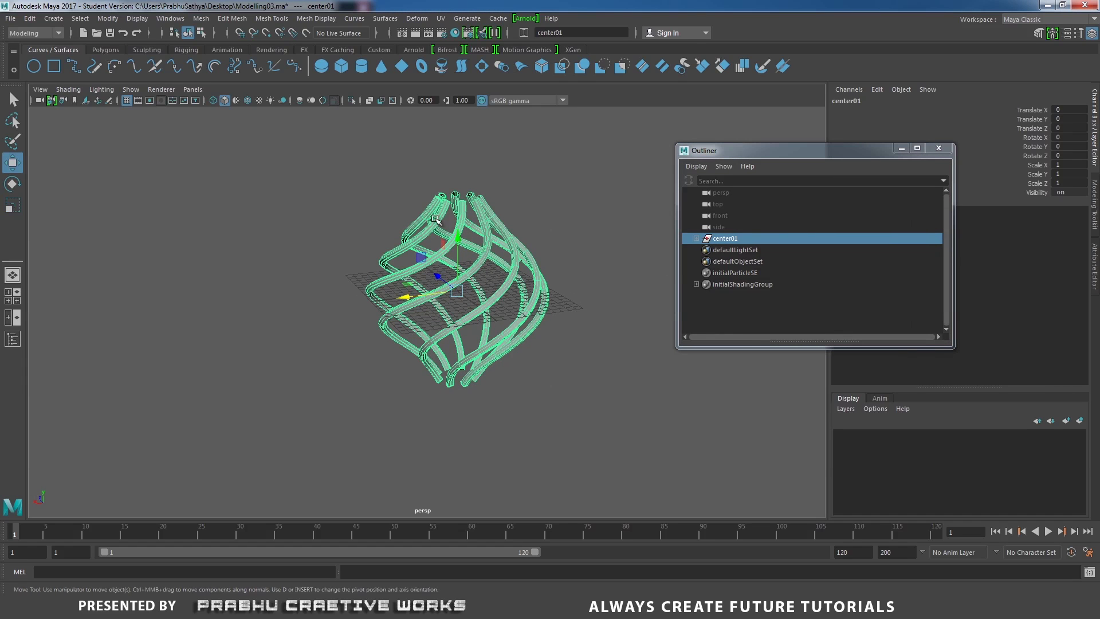
{"action": "left_click", "coordinate": [735, 239]}
{"action": "key", "text": "ctrl+d"}
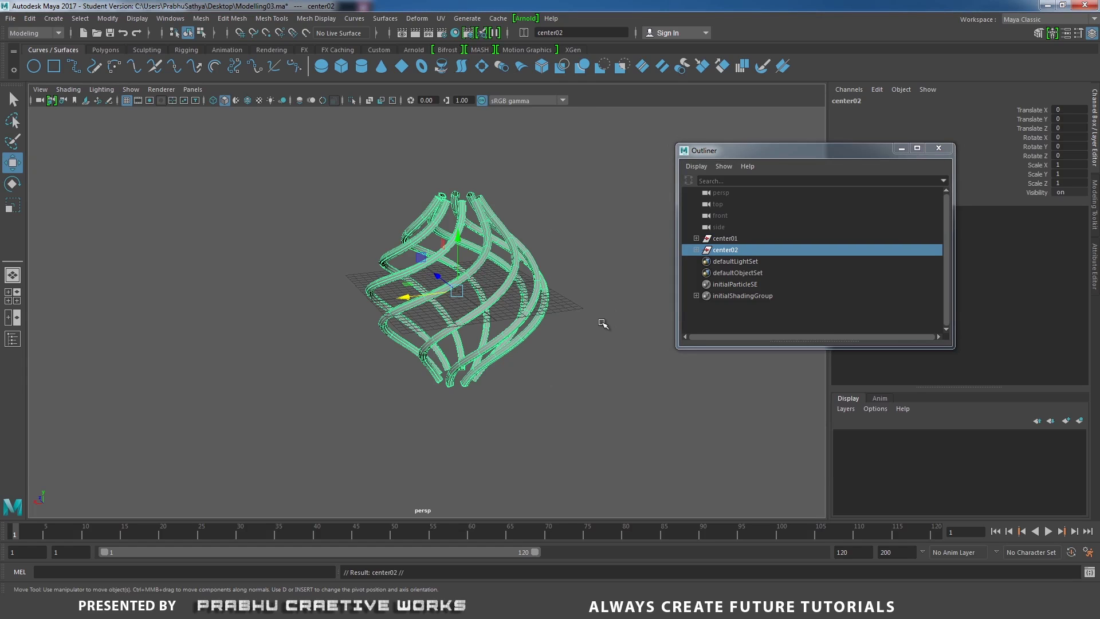
{"action": "right_click_drag", "start_coordinate": [602, 324], "coordinate": [406, 260], "text": "alt"}
{"action": "left_click_drag", "start_coordinate": [438, 253], "coordinate": [437, 15]}
{"action": "right_click_drag", "start_coordinate": [518, 248], "coordinate": [555, 244], "text": "alt"}
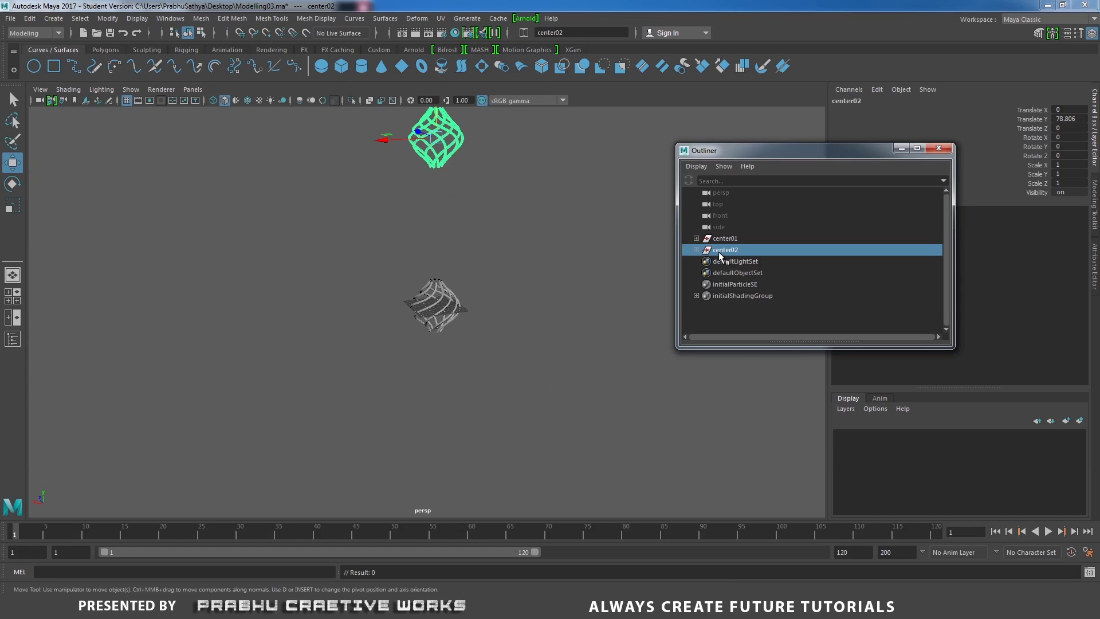
{"action": "key", "text": "Delete"}
Step: Create a polygon cylinder at the basket's centre and scale it into a flat disc, 3.024 in X and Z and 0.257 in Y
{"action": "left_click_drag", "start_coordinate": [491, 277], "coordinate": [443, 303], "text": "alt"}
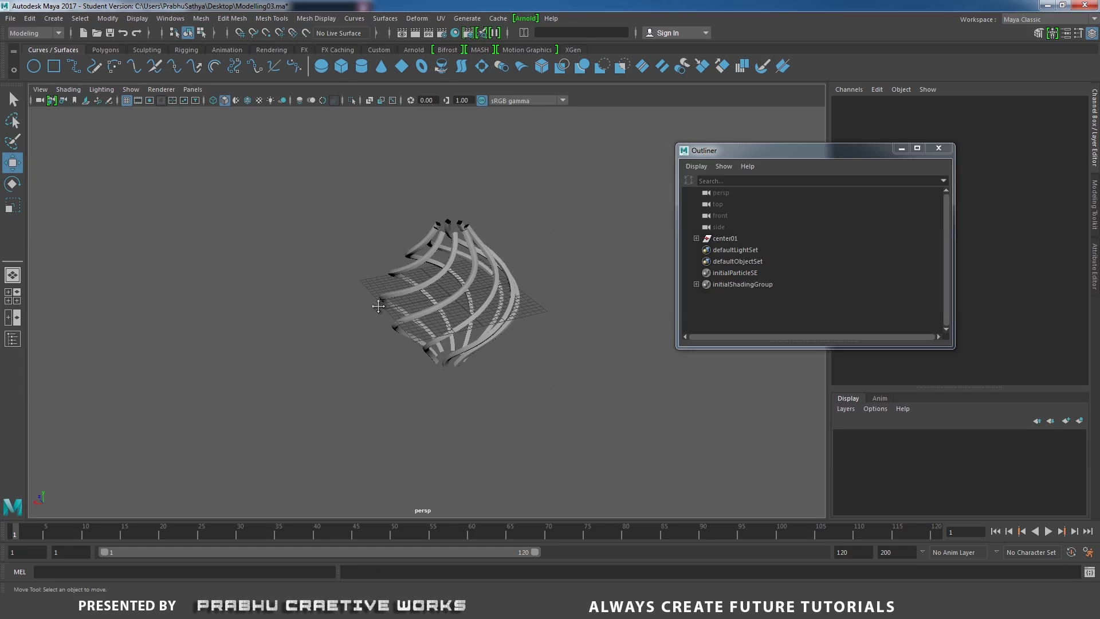
{"action": "middle_click_drag", "start_coordinate": [378, 306], "coordinate": [376, 314], "text": "alt"}
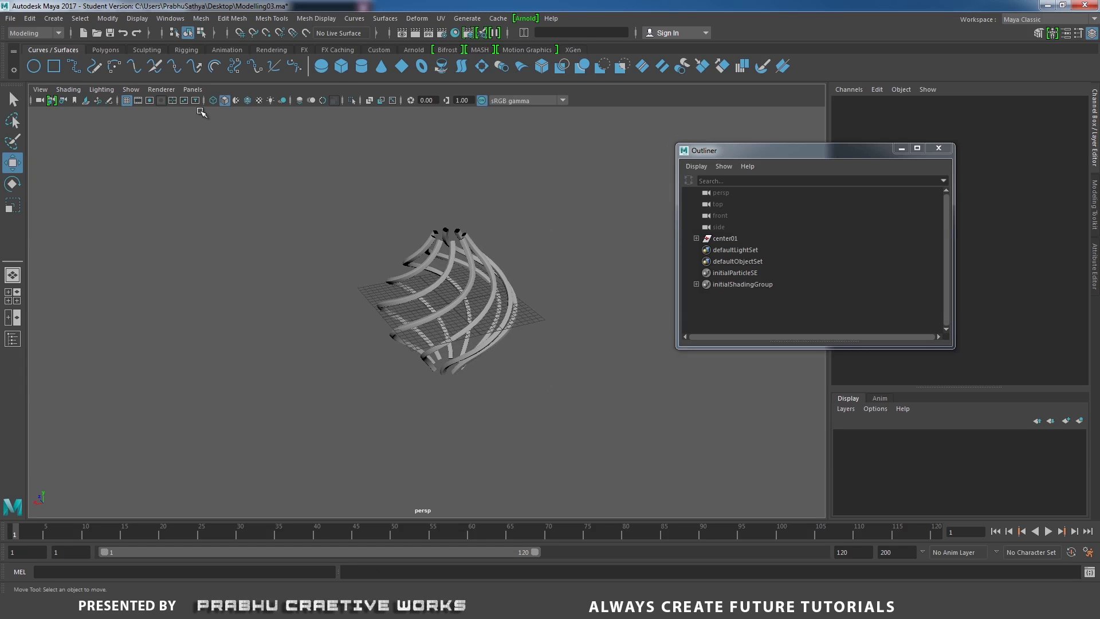
{"action": "left_click", "coordinate": [119, 50]}
{"action": "left_click", "coordinate": [75, 71]}
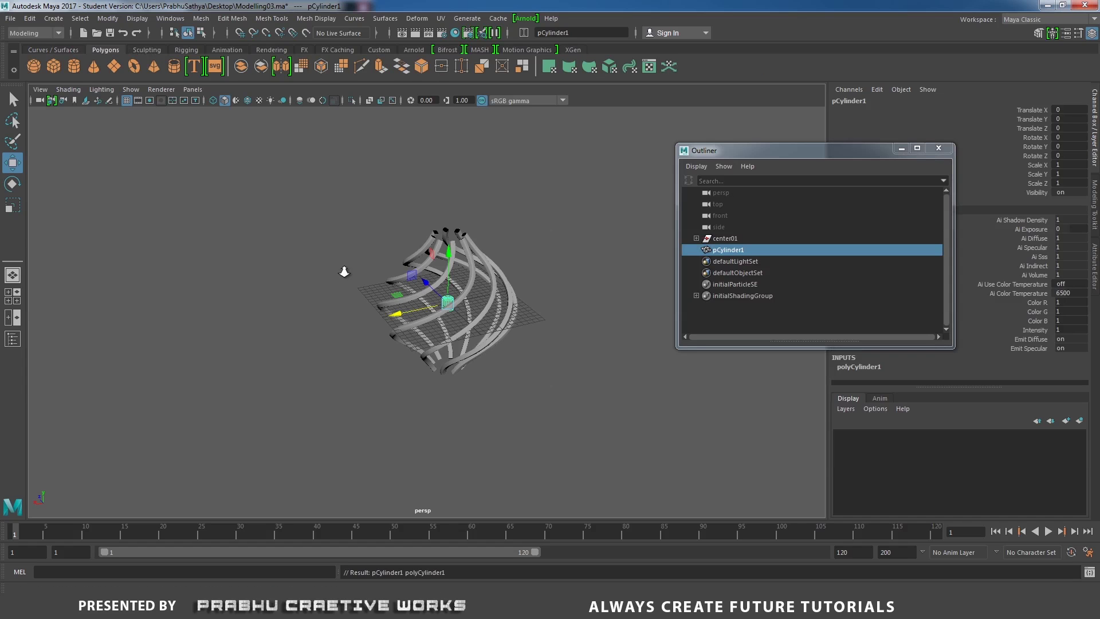
{"action": "scroll", "coordinate": [477, 312], "scroll_direction": "up", "scroll_amount": 3}
{"action": "key", "text": "r"}
{"action": "left_click_drag", "start_coordinate": [464, 293], "coordinate": [467, 199]}
{"action": "left_click_drag", "start_coordinate": [467, 248], "coordinate": [468, 299]}
Step: Move the disc up to Translate Y 12.67 at the basket's upper bar ends and scale it uniformly to 4.581, 0.39, 4.581
{"action": "key", "text": "w"}
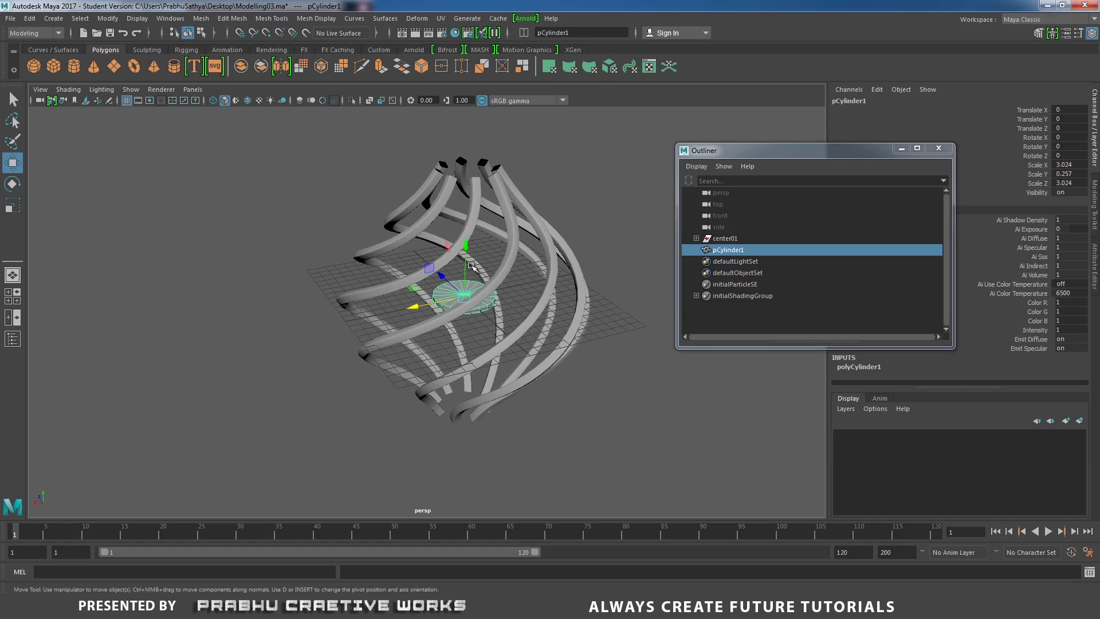
{"action": "left_click_drag", "start_coordinate": [466, 252], "coordinate": [496, 108]}
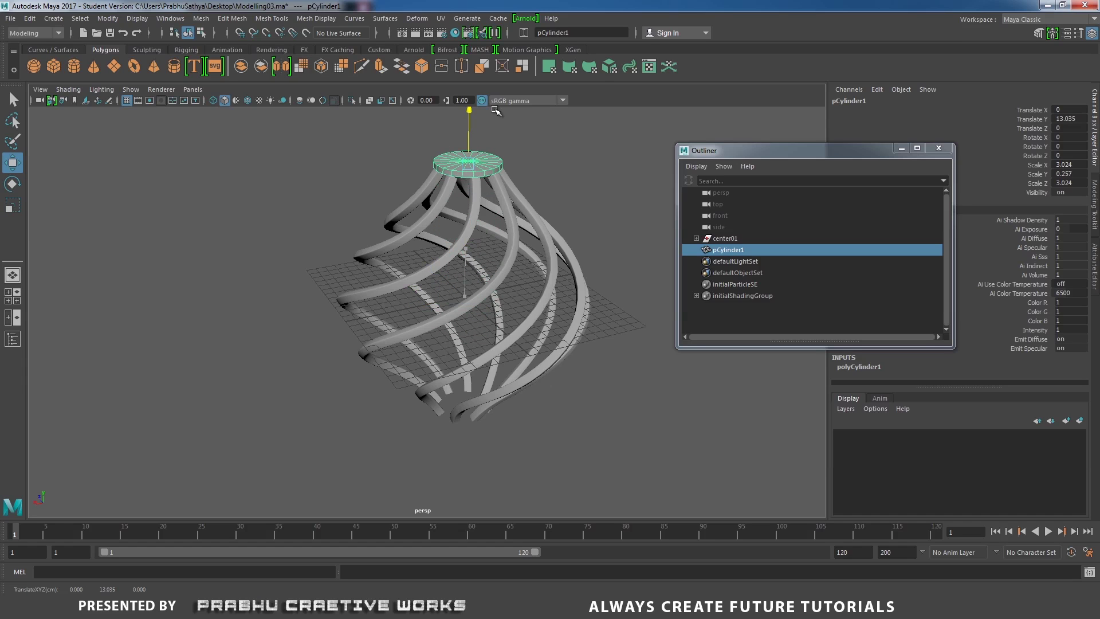
{"action": "key", "text": "r"}
{"action": "left_click_drag", "start_coordinate": [472, 164], "coordinate": [496, 161]}
{"action": "left_click_drag", "start_coordinate": [493, 147], "coordinate": [454, 234], "text": "alt"}
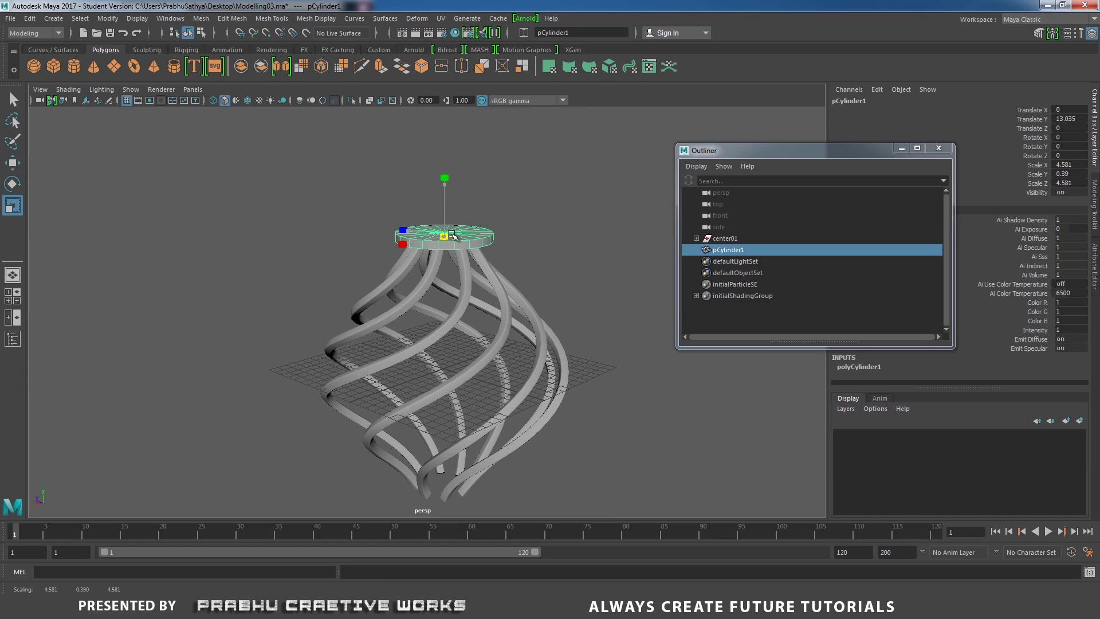
{"action": "key", "text": "w"}
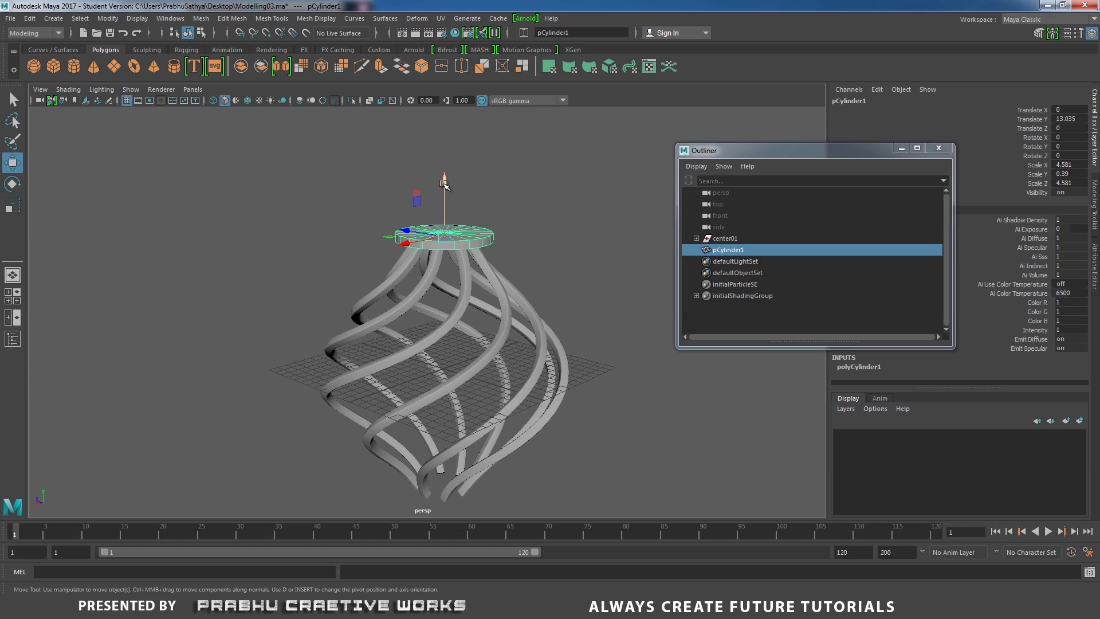
{"action": "left_click_drag", "start_coordinate": [444, 184], "coordinate": [515, 189]}
{"action": "scroll", "coordinate": [520, 248], "scroll_direction": "up", "scroll_amount": 4}
{"action": "middle_click_drag", "start_coordinate": [517, 213], "coordinate": [466, 221], "text": "alt"}
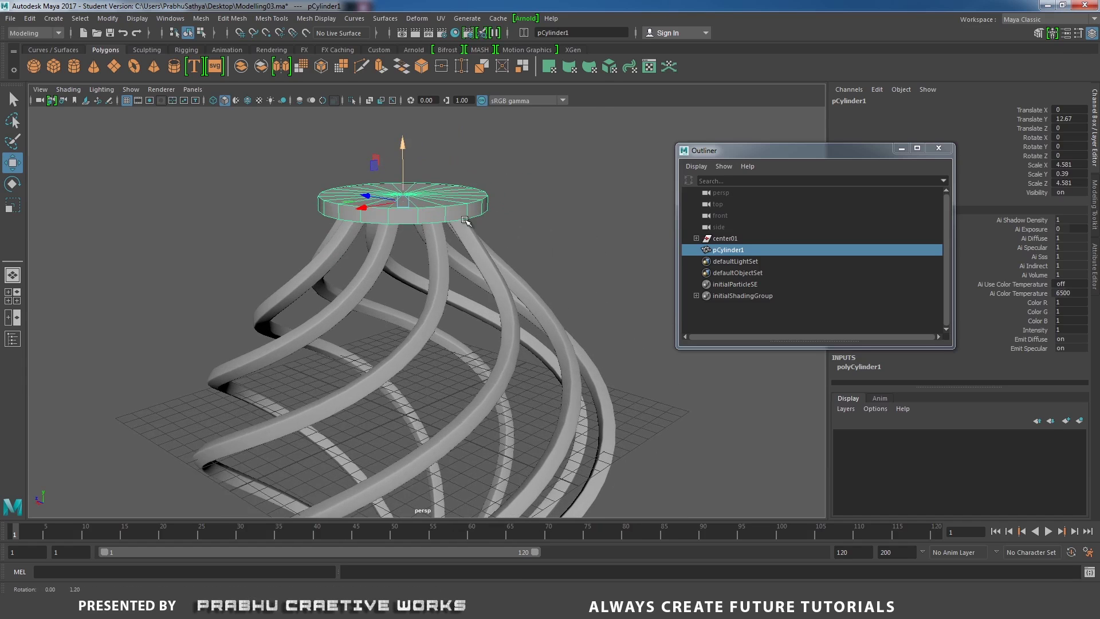
Step: Set the disc's Subdivisions Axis to 30
{"action": "left_click_drag", "start_coordinate": [465, 220], "coordinate": [467, 231], "text": "alt"}
{"action": "left_click", "coordinate": [859, 367]}
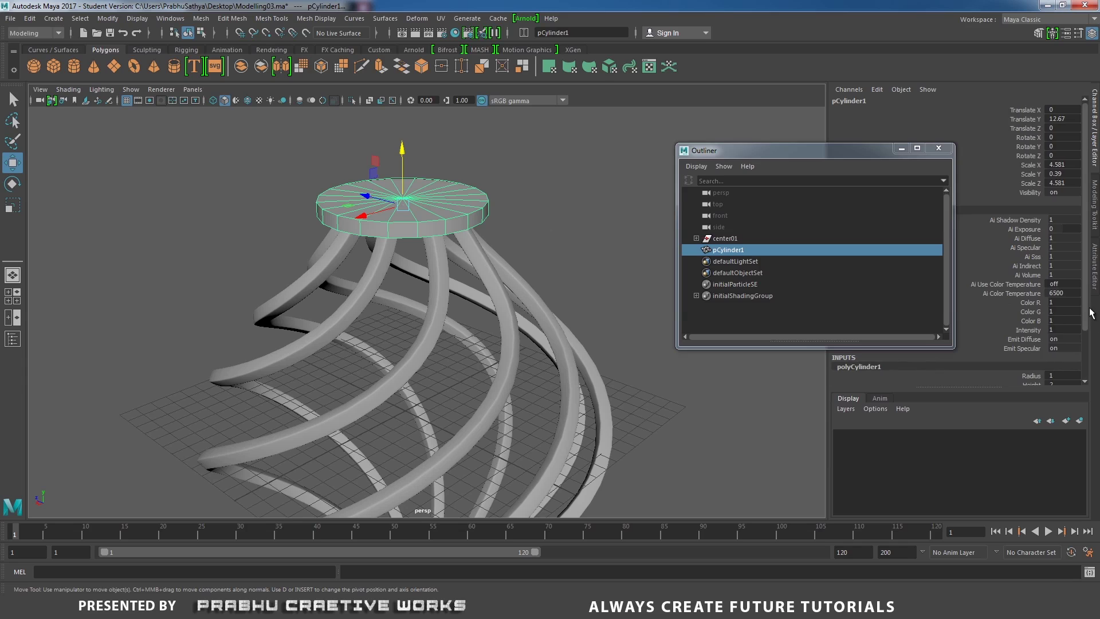
{"action": "scroll", "coordinate": [1085, 315], "scroll_direction": "down", "scroll_amount": 3}
{"action": "double_click", "coordinate": [1070, 335]}
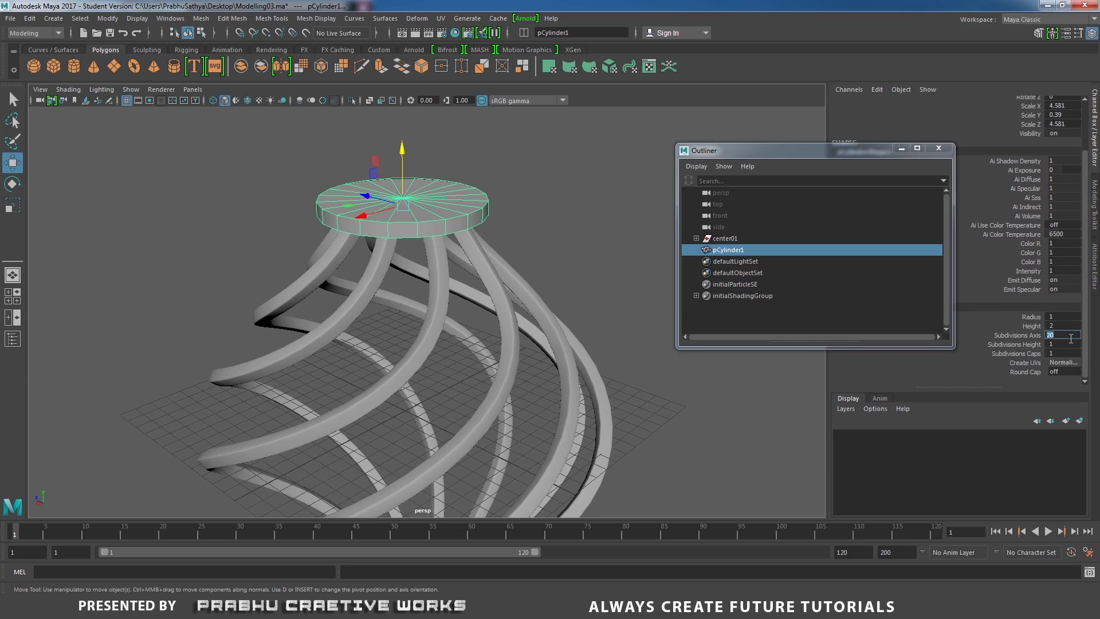
{"action": "type", "text": "30"}
{"action": "key", "text": "Return"}
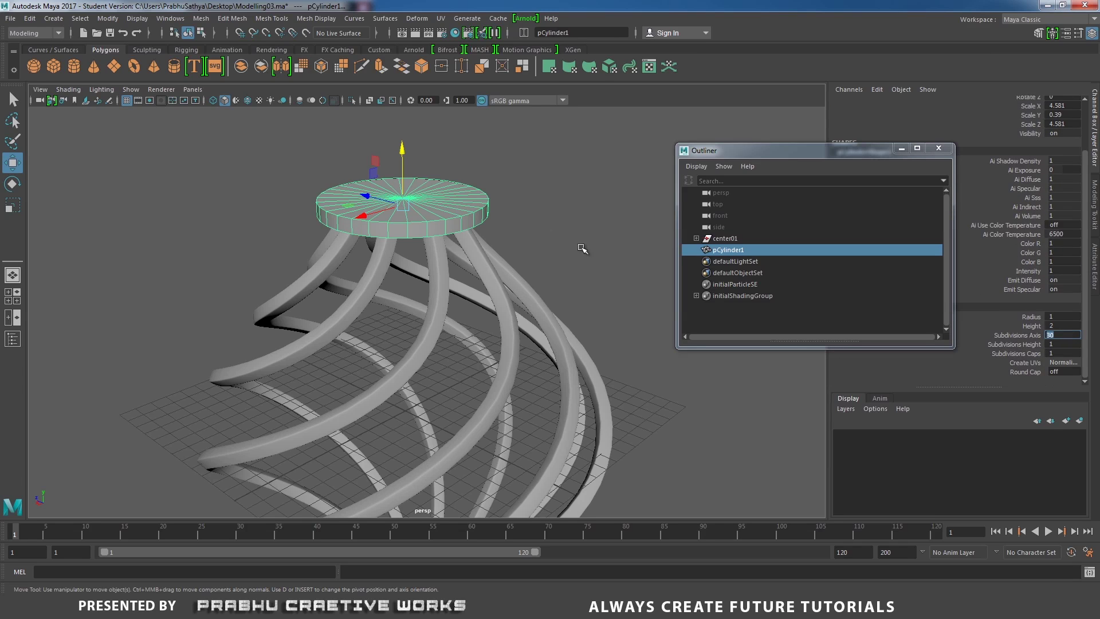
Step: Bevel the upper and lower rim edge loops of the disc with a fraction of 0.1 and 2 segments
{"action": "right_click_drag", "start_coordinate": [467, 202], "coordinate": [447, 224]}
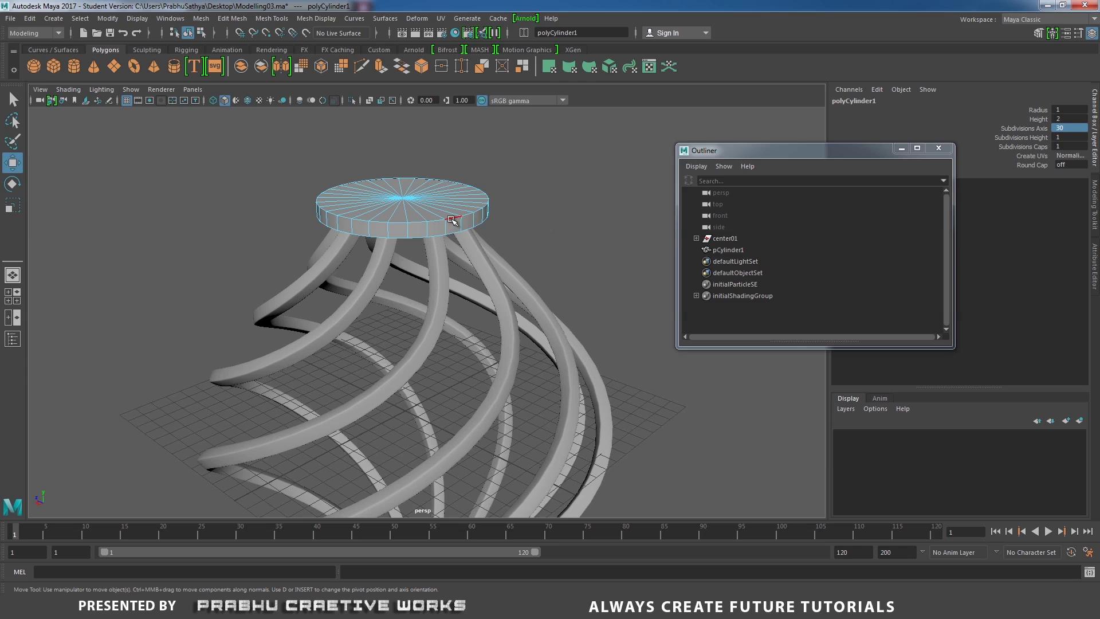
{"action": "double_click", "coordinate": [452, 220]}
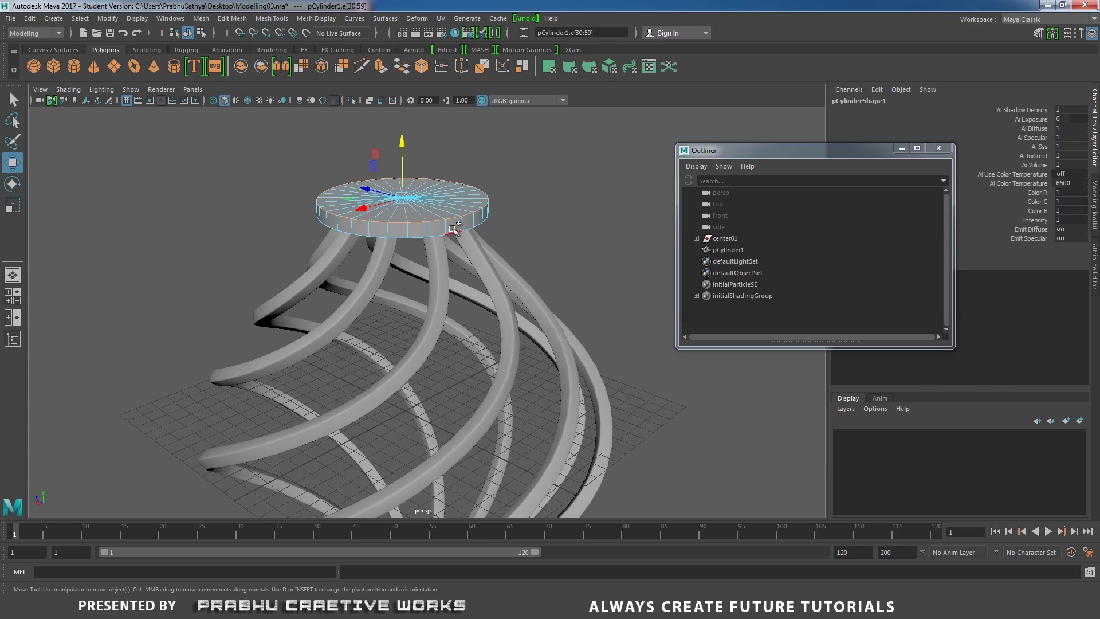
{"action": "double_click", "coordinate": [453, 228], "text": "shift"}
{"action": "left_click_drag", "start_coordinate": [454, 235], "coordinate": [475, 258], "text": "alt"}
{"action": "right_click_drag", "start_coordinate": [476, 258], "coordinate": [541, 298], "text": "alt"}
{"action": "right_click_drag", "start_coordinate": [465, 220], "coordinate": [523, 219], "text": "shift"}
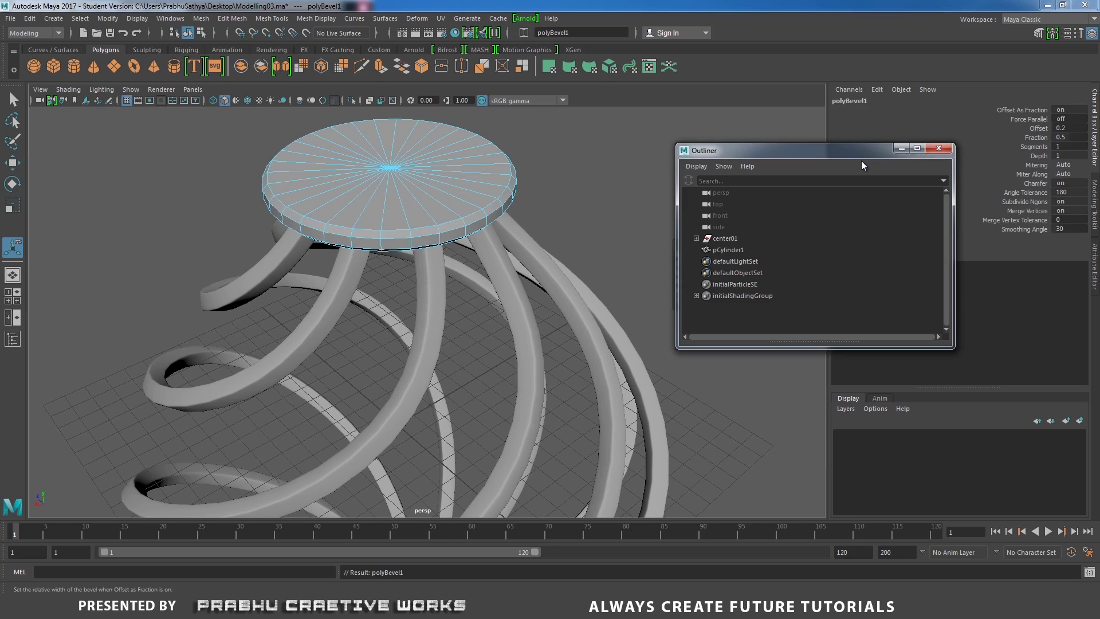
{"action": "left_click_drag", "start_coordinate": [861, 154], "coordinate": [745, 382]}
{"action": "left_click_drag", "start_coordinate": [689, 255], "coordinate": [710, 264]}
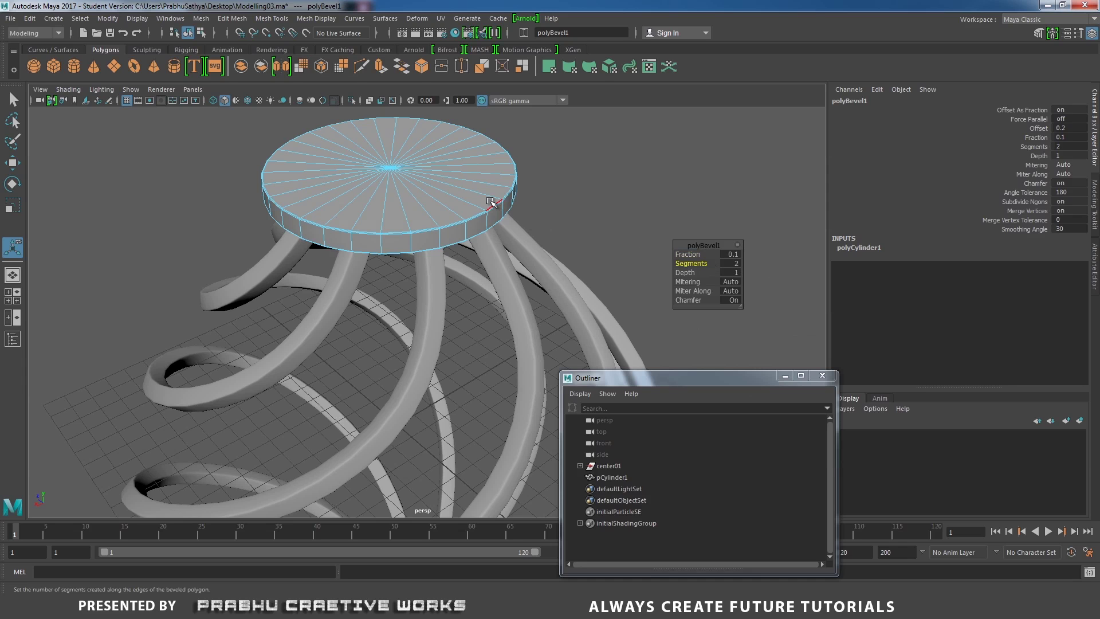
{"action": "right_click_drag", "start_coordinate": [480, 191], "coordinate": [551, 164]}
{"action": "left_click", "coordinate": [551, 168]}
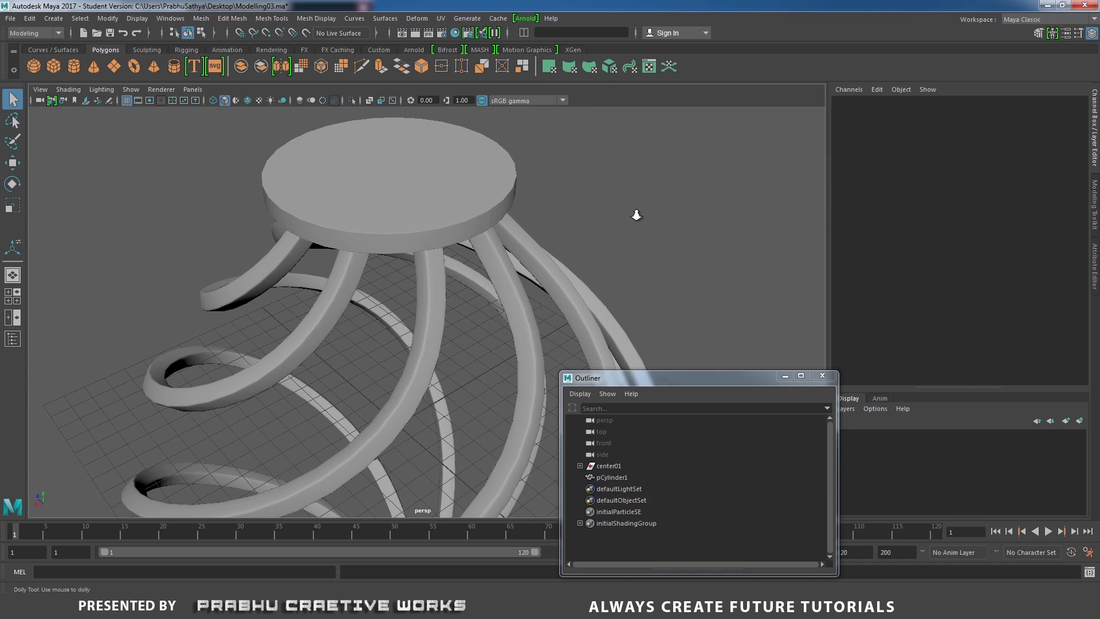
Step: Duplicate the bevelled disc and move the copy down to Translate Y -12.51 to cap the basket's lower bar ends
{"action": "right_click_drag", "start_coordinate": [636, 214], "coordinate": [636, 336], "text": "alt"}
{"action": "left_click_drag", "start_coordinate": [681, 381], "coordinate": [828, 217]}
{"action": "left_click", "coordinate": [425, 222]}
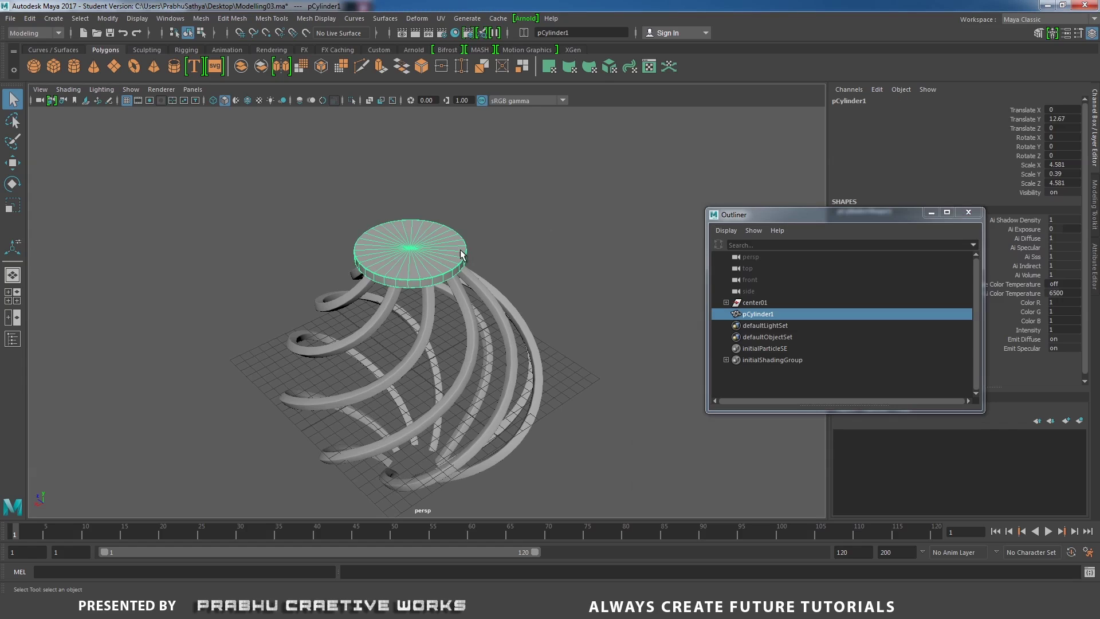
{"action": "left_click_drag", "start_coordinate": [425, 222], "coordinate": [465, 228], "text": "alt"}
{"action": "key", "text": "w"}
{"action": "left_click_drag", "start_coordinate": [508, 281], "coordinate": [564, 199], "text": "alt"}
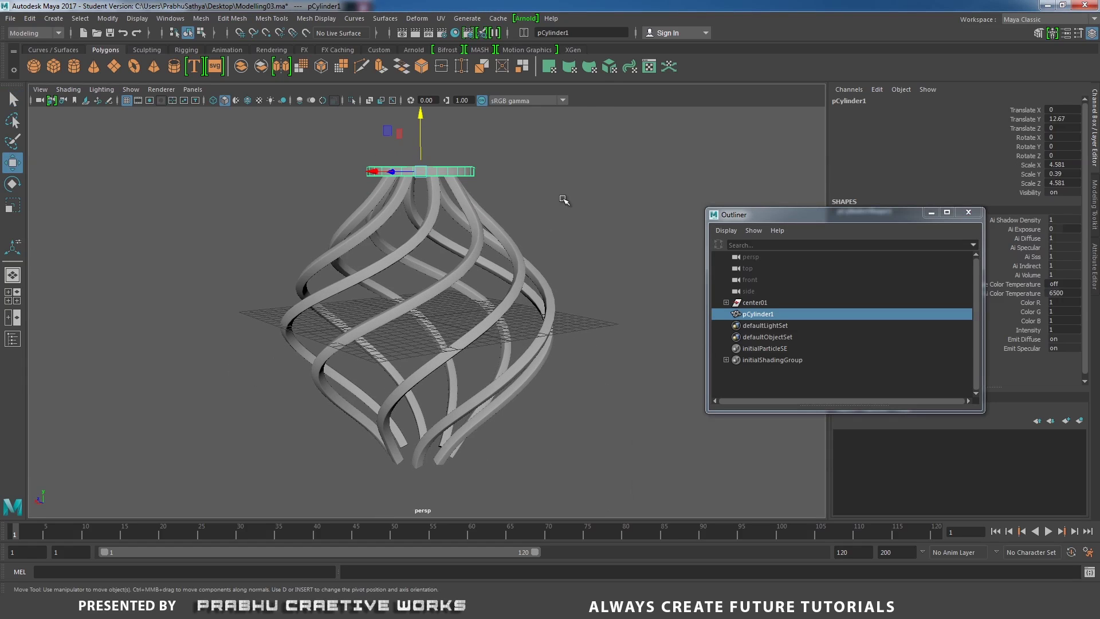
{"action": "key", "text": "ctrl+d"}
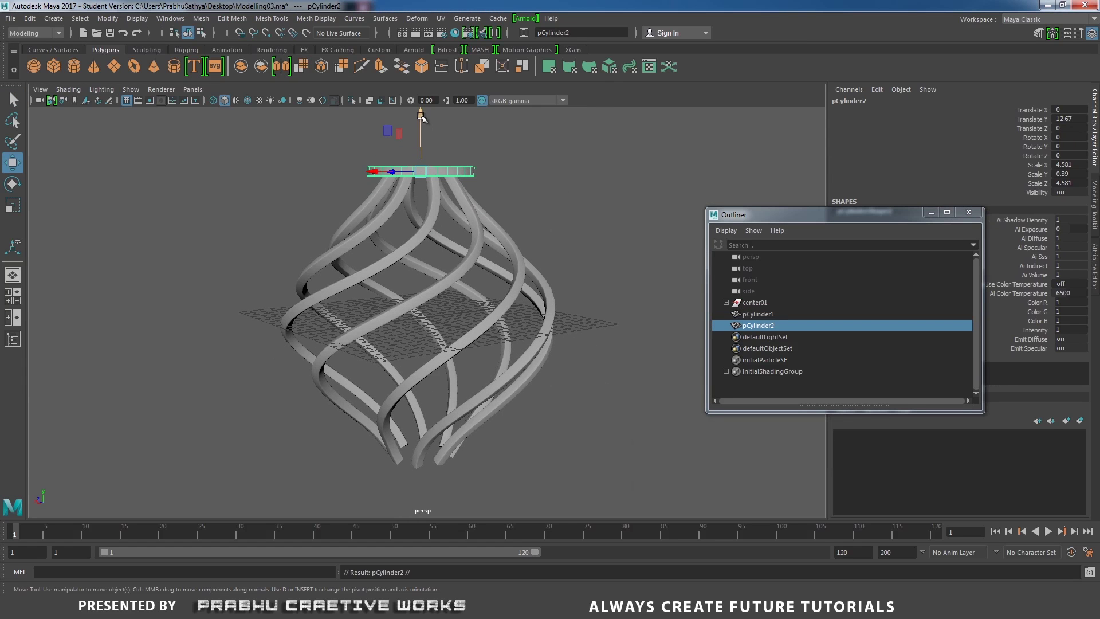
{"action": "left_click_drag", "start_coordinate": [421, 117], "coordinate": [465, 398]}
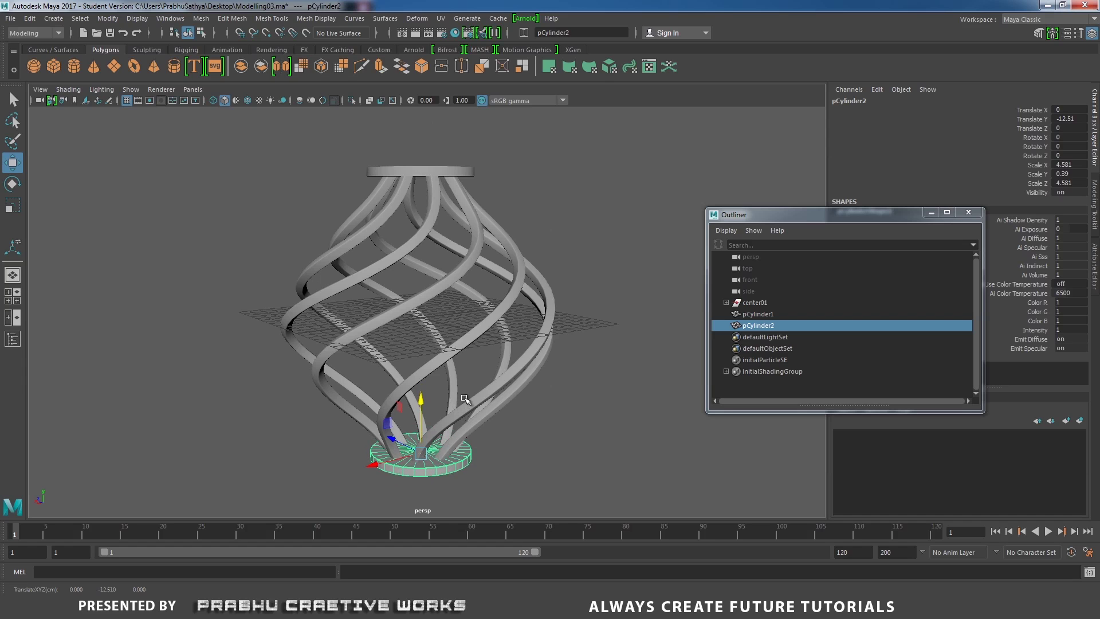
{"action": "left_click", "coordinate": [599, 404]}
Step: Parent the two cap discs pCylinder1 and pCylinder2 under the center01 group and check the group's contents
{"action": "scroll", "coordinate": [600, 399], "scroll_direction": "down", "scroll_amount": 3}
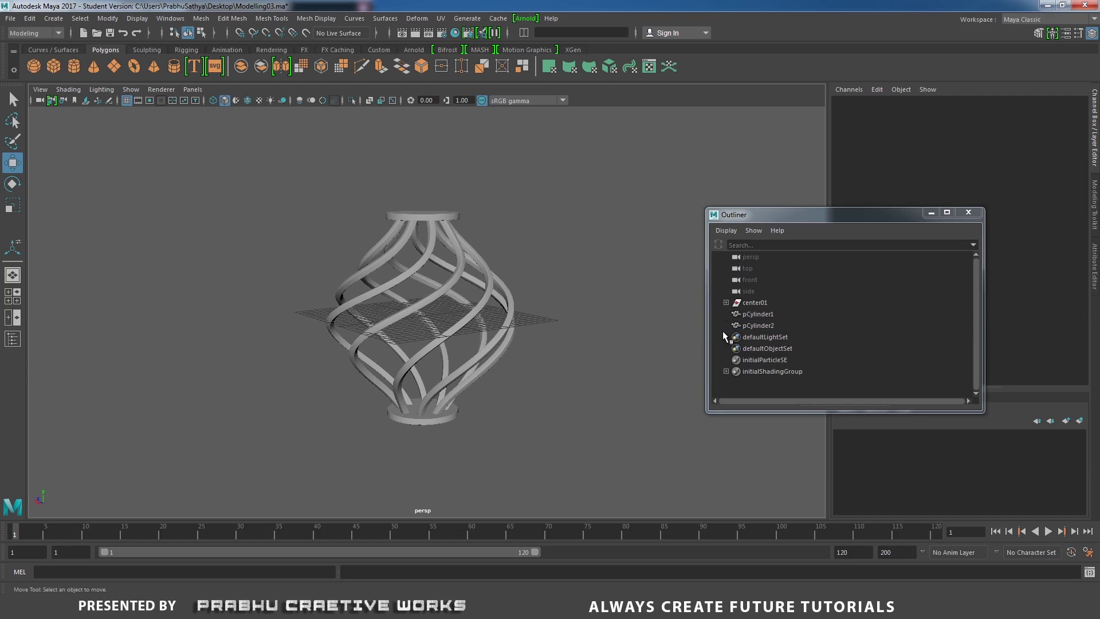
{"action": "left_click", "coordinate": [755, 314]}
{"action": "left_click", "coordinate": [759, 325], "text": "shift"}
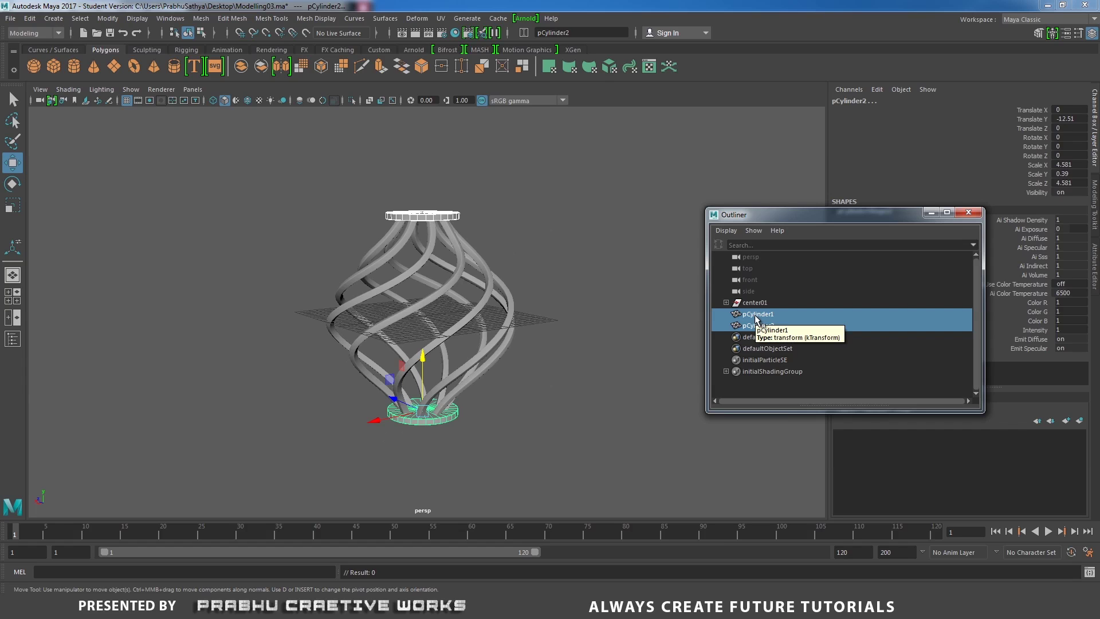
{"action": "mouse_move", "coordinate": [756, 319]}
{"action": "middle_mouse_down"}
{"action": "mouse_move", "coordinate": [777, 310]}
{"action": "mouse_move", "coordinate": [764, 304]}
{"action": "middle_mouse_up"}
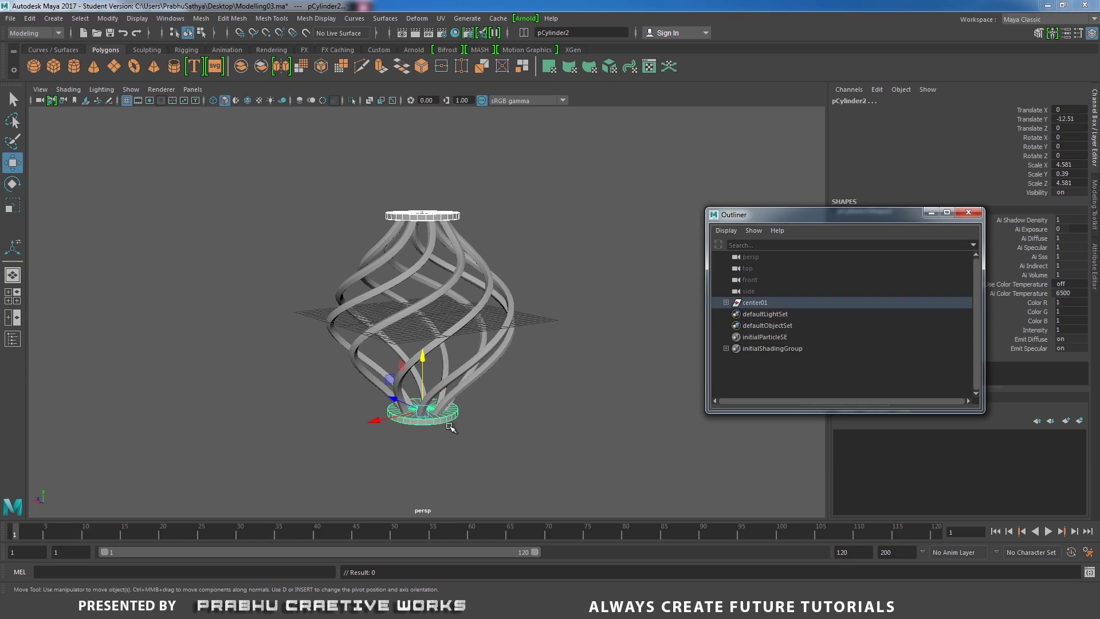
{"action": "left_click", "coordinate": [726, 302]}
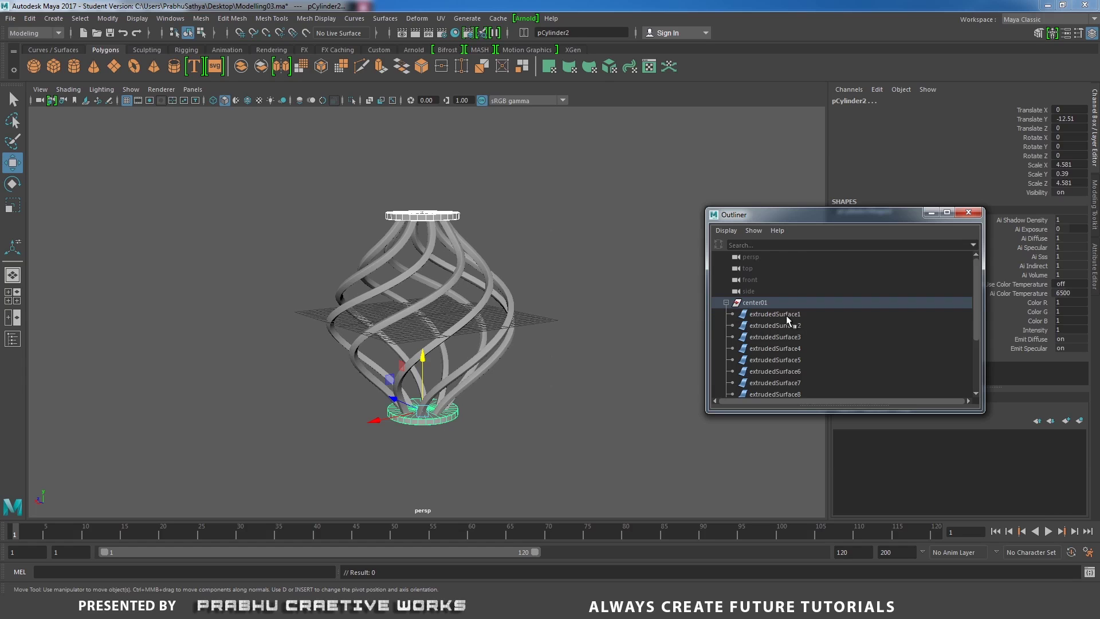
{"action": "scroll", "coordinate": [786, 315], "scroll_direction": "down", "scroll_amount": 3}
{"action": "scroll", "coordinate": [776, 323], "scroll_direction": "up", "scroll_amount": 3}
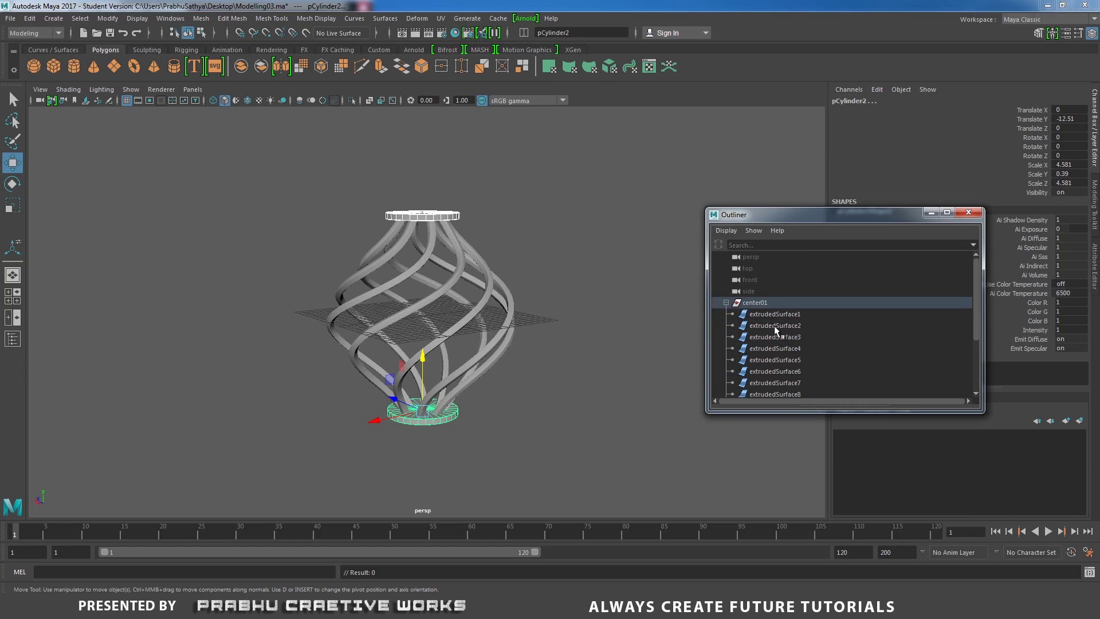
{"action": "left_click", "coordinate": [725, 302]}
Step: Duplicate the complete center01 basket group and move the copy straight up, well above the original
{"action": "left_click", "coordinate": [748, 303]}
{"action": "left_click_drag", "start_coordinate": [592, 300], "coordinate": [552, 316], "text": "alt"}
{"action": "right_click_drag", "start_coordinate": [584, 316], "coordinate": [406, 270], "text": "alt"}
{"action": "left_click_drag", "start_coordinate": [407, 269], "coordinate": [392, 232], "text": "alt"}
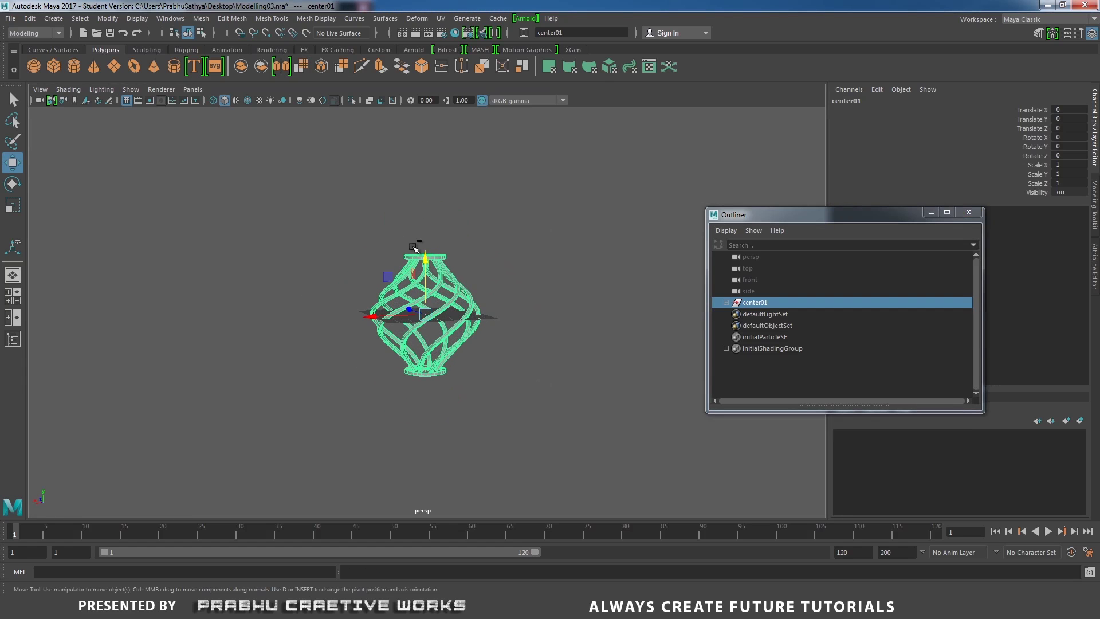
{"action": "key", "text": "ctrl+d"}
{"action": "left_click_drag", "start_coordinate": [431, 262], "coordinate": [412, 120]}
{"action": "left_click", "coordinate": [509, 222]}
{"action": "left_click_drag", "start_coordinate": [509, 222], "coordinate": [503, 278], "text": "alt"}
{"action": "middle_click_drag", "start_coordinate": [481, 232], "coordinate": [481, 245], "text": "alt"}
{"action": "left_click_drag", "start_coordinate": [462, 243], "coordinate": [449, 218], "text": "alt"}
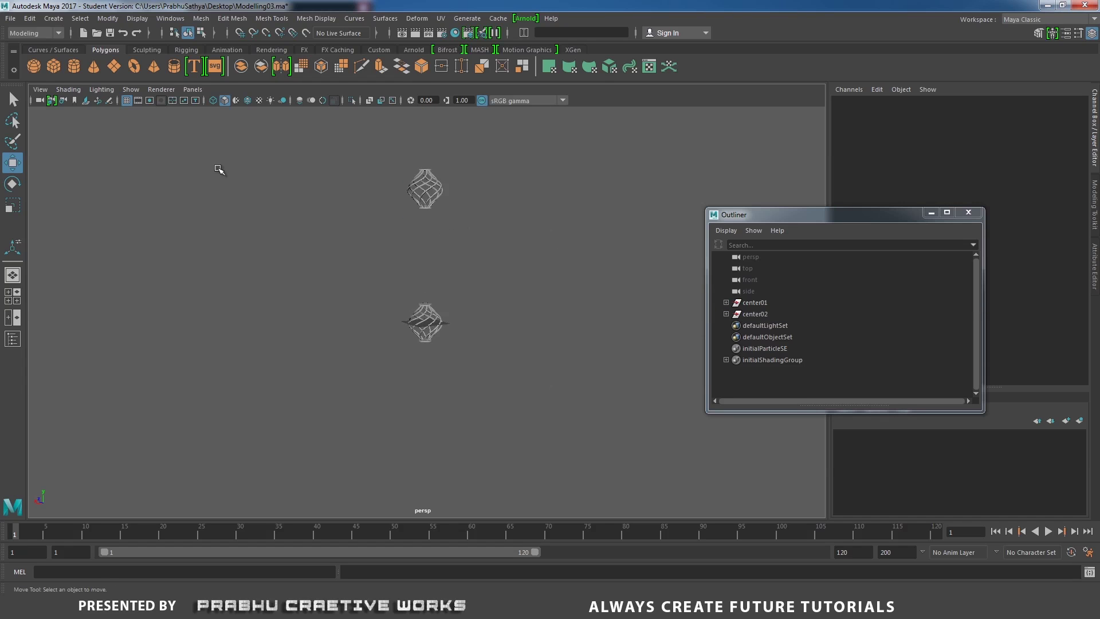
Step: Create a polygon cube and scale it into a tall, slim square post about 4 units wide
{"action": "left_click", "coordinate": [53, 66]}
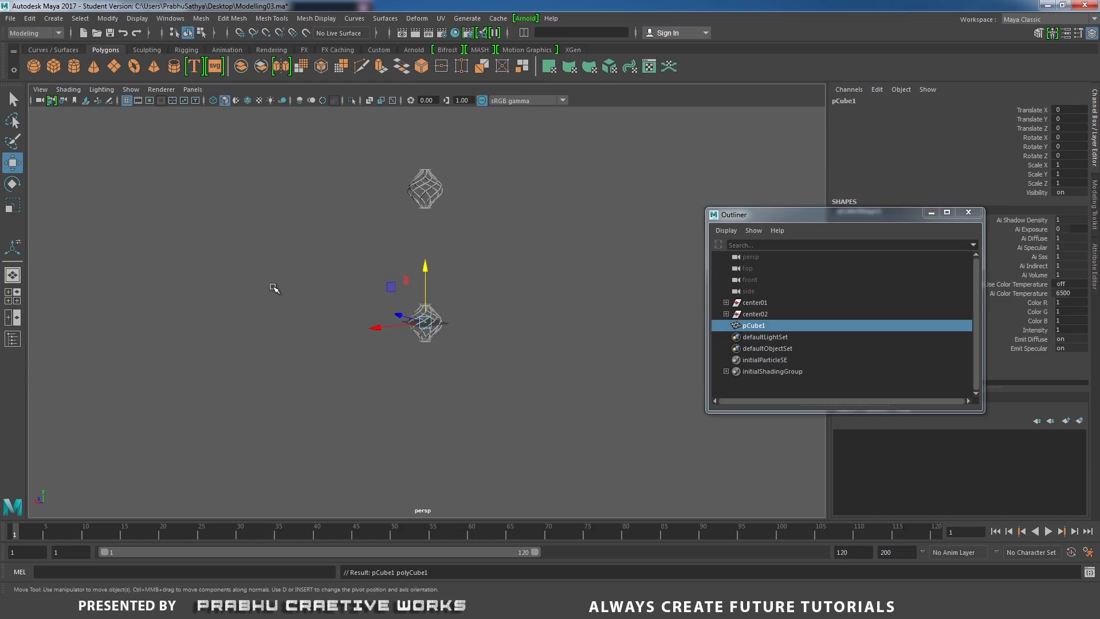
{"action": "left_click_drag", "start_coordinate": [269, 290], "coordinate": [424, 229], "text": "alt"}
{"action": "key", "text": "r"}
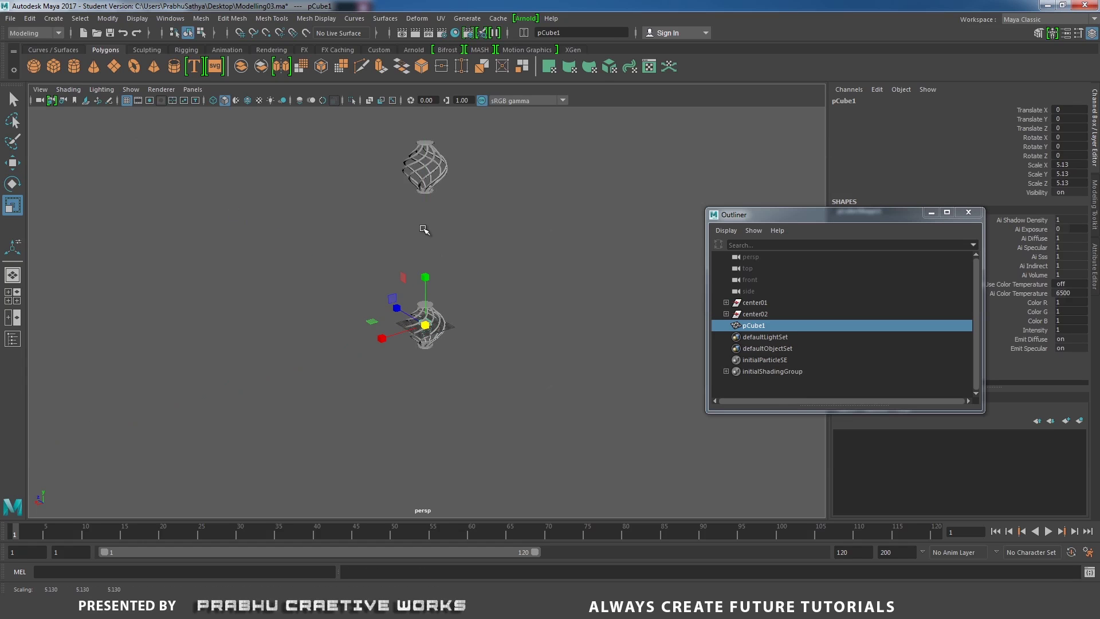
{"action": "left_click_drag", "start_coordinate": [424, 275], "coordinate": [424, 107]}
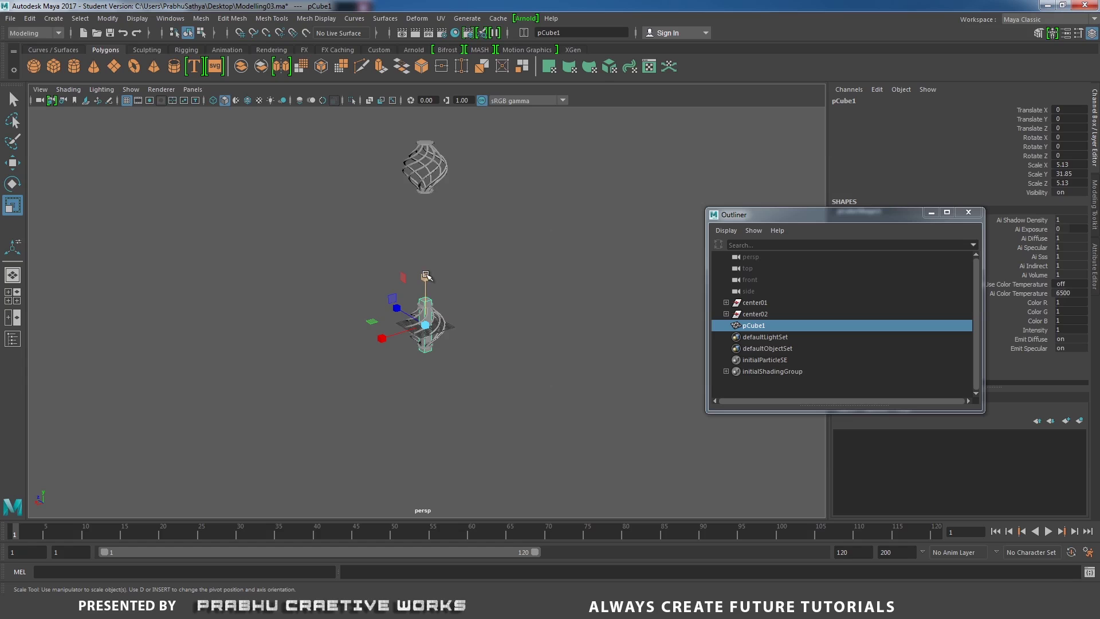
{"action": "mouse_move", "coordinate": [426, 276]}
{"action": "left_mouse_down"}
{"action": "mouse_move", "coordinate": [443, 172]}
{"action": "mouse_move", "coordinate": [430, 281]}
{"action": "left_mouse_up"}
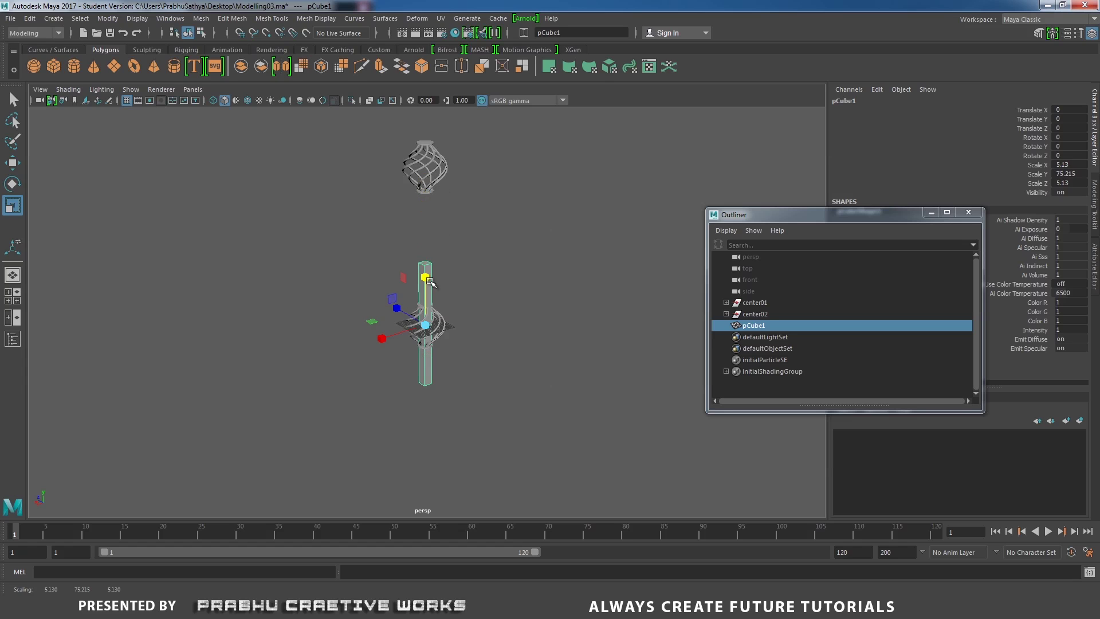
{"action": "left_click_drag", "start_coordinate": [424, 325], "coordinate": [409, 337]}
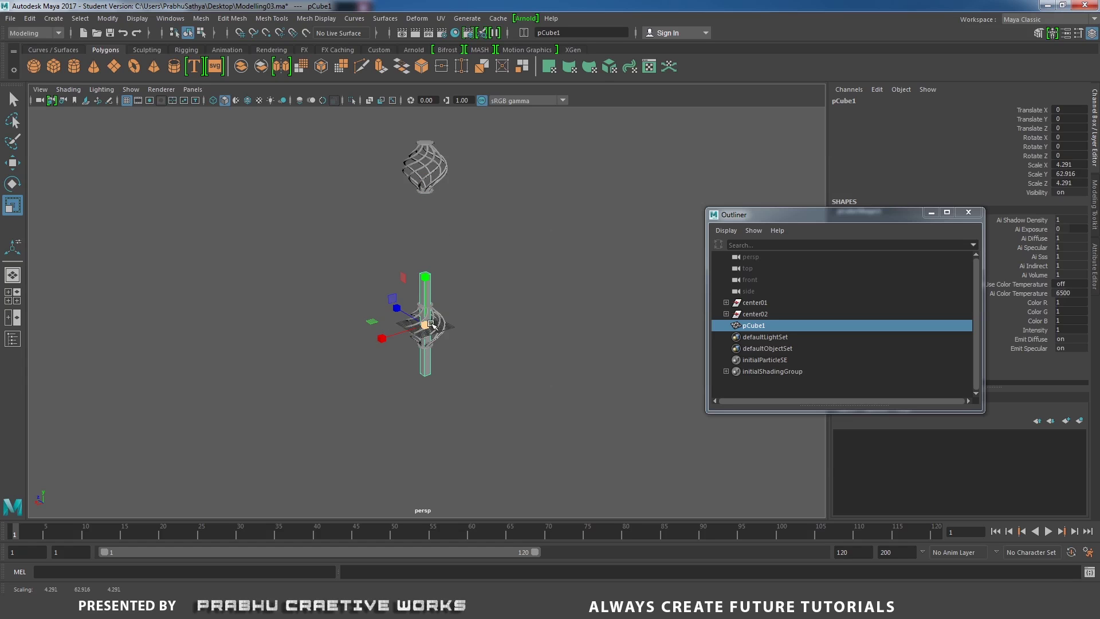
Step: Move the post up to Translate Y 46.123 between the two baskets and set its height to Scale Y 64.42
{"action": "key", "text": "w"}
{"action": "left_click_drag", "start_coordinate": [427, 271], "coordinate": [413, 204]}
{"action": "right_click_drag", "start_coordinate": [436, 228], "coordinate": [535, 287], "text": "alt"}
{"action": "left_click_drag", "start_coordinate": [495, 252], "coordinate": [463, 250], "text": "alt"}
{"action": "middle_click_drag", "start_coordinate": [470, 223], "coordinate": [454, 276], "text": "alt"}
{"action": "left_click_drag", "start_coordinate": [450, 252], "coordinate": [410, 206], "text": "alt"}
{"action": "key", "text": "r"}
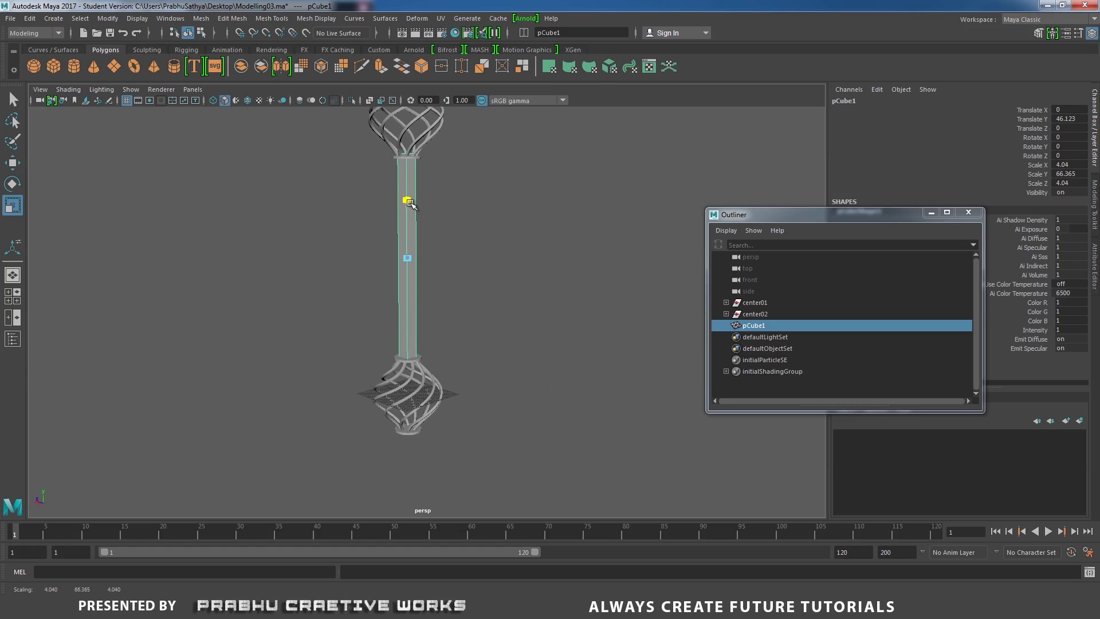
{"action": "left_click_drag", "start_coordinate": [410, 202], "coordinate": [411, 204]}
Step: Select the post's lower end vertices and adjust them vertically to meet the lower basket's cap disc
{"action": "right_click_drag", "start_coordinate": [413, 190], "coordinate": [306, 197]}
{"action": "left_click_drag", "start_coordinate": [470, 377], "coordinate": [380, 339]}
{"action": "left_click_drag", "start_coordinate": [469, 376], "coordinate": [528, 417], "text": "alt"}
{"action": "scroll", "coordinate": [416, 348], "scroll_direction": "up", "scroll_amount": 4}
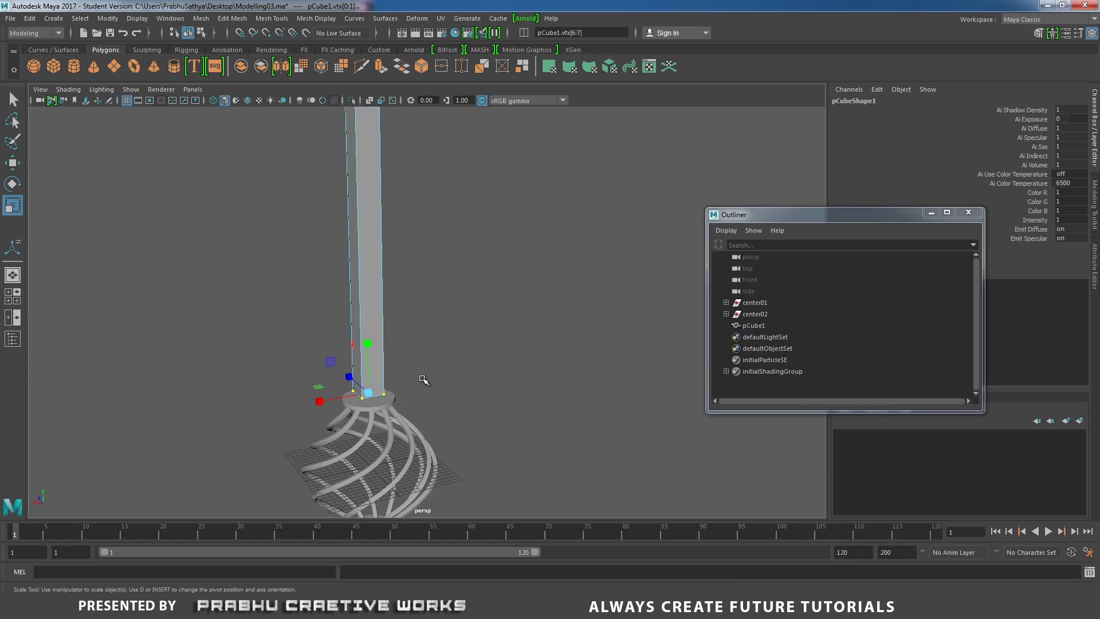
{"action": "middle_click_drag", "start_coordinate": [422, 381], "coordinate": [457, 278], "text": "alt"}
{"action": "key", "text": "w"}
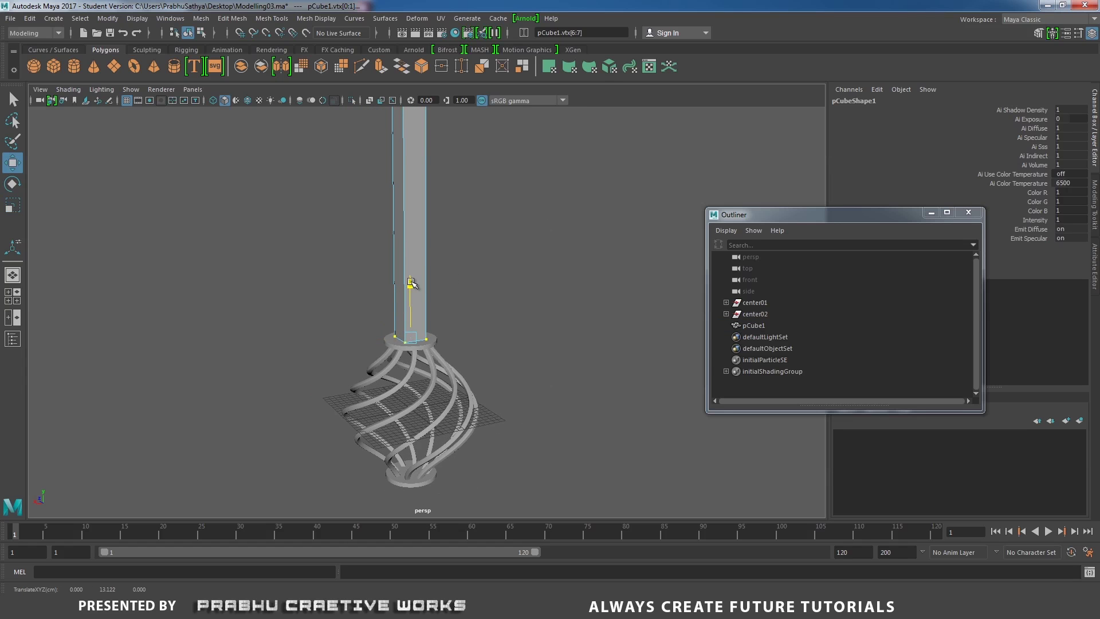
{"action": "scroll", "coordinate": [360, 241], "scroll_direction": "down", "scroll_amount": 4}
{"action": "scroll", "coordinate": [484, 241], "scroll_direction": "down", "scroll_amount": 3}
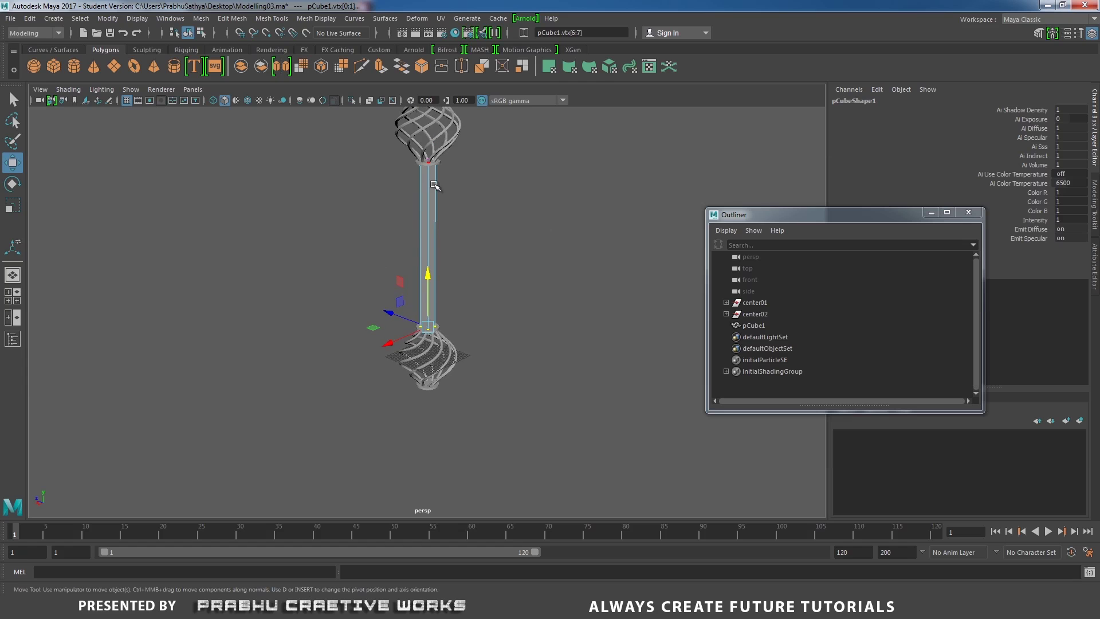
Step: Bevel the post's edges with a fraction of 0.1 and 1 segment
{"action": "right_click_drag", "start_coordinate": [437, 177], "coordinate": [487, 164]}
{"action": "right_click_drag", "start_coordinate": [518, 222], "coordinate": [491, 177], "text": "alt"}
{"action": "left_click_drag", "start_coordinate": [315, 117], "coordinate": [523, 363]}
{"action": "scroll", "coordinate": [455, 266], "scroll_direction": "up", "scroll_amount": 3}
{"action": "right_click_drag", "start_coordinate": [441, 263], "coordinate": [486, 264], "text": "shift"}
{"action": "scroll", "coordinate": [521, 287], "scroll_direction": "up", "scroll_amount": 5}
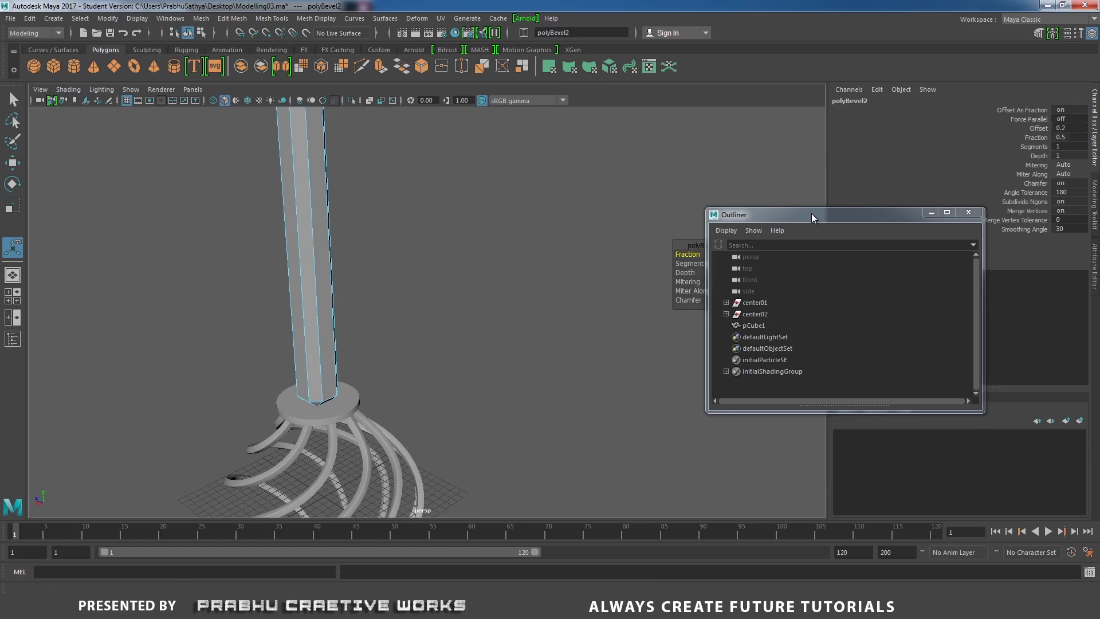
{"action": "left_click_drag", "start_coordinate": [811, 213], "coordinate": [899, 228]}
{"action": "left_click_drag", "start_coordinate": [690, 254], "coordinate": [690, 254]}
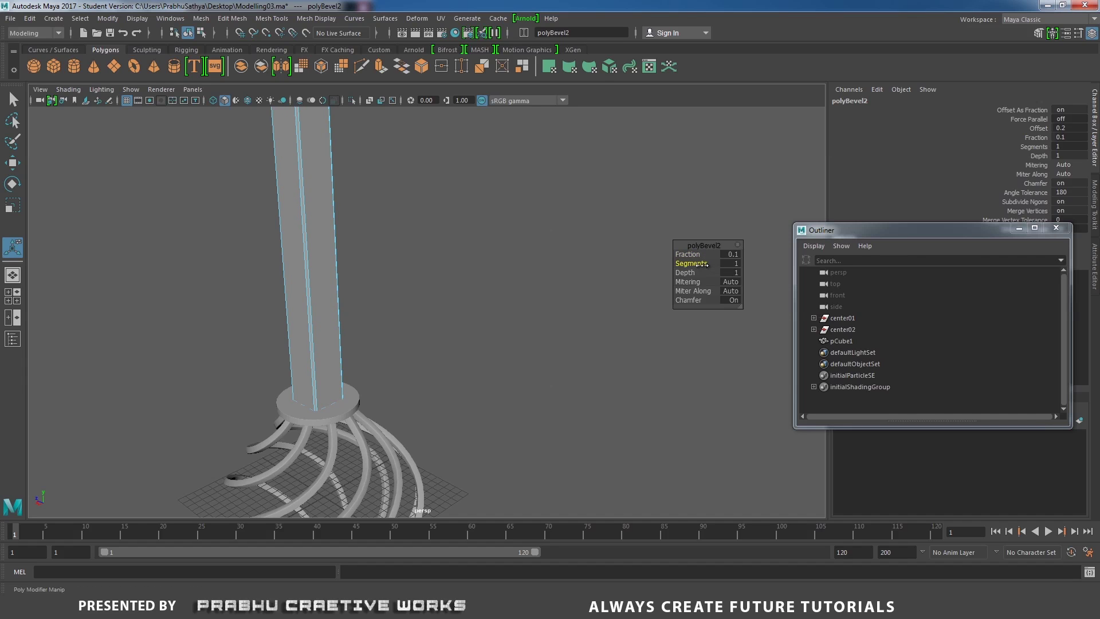
{"action": "right_click_drag", "start_coordinate": [328, 249], "coordinate": [418, 221]}
{"action": "left_click", "coordinate": [506, 230]}
{"action": "right_click_drag", "start_coordinate": [507, 230], "coordinate": [300, 259], "text": "alt"}
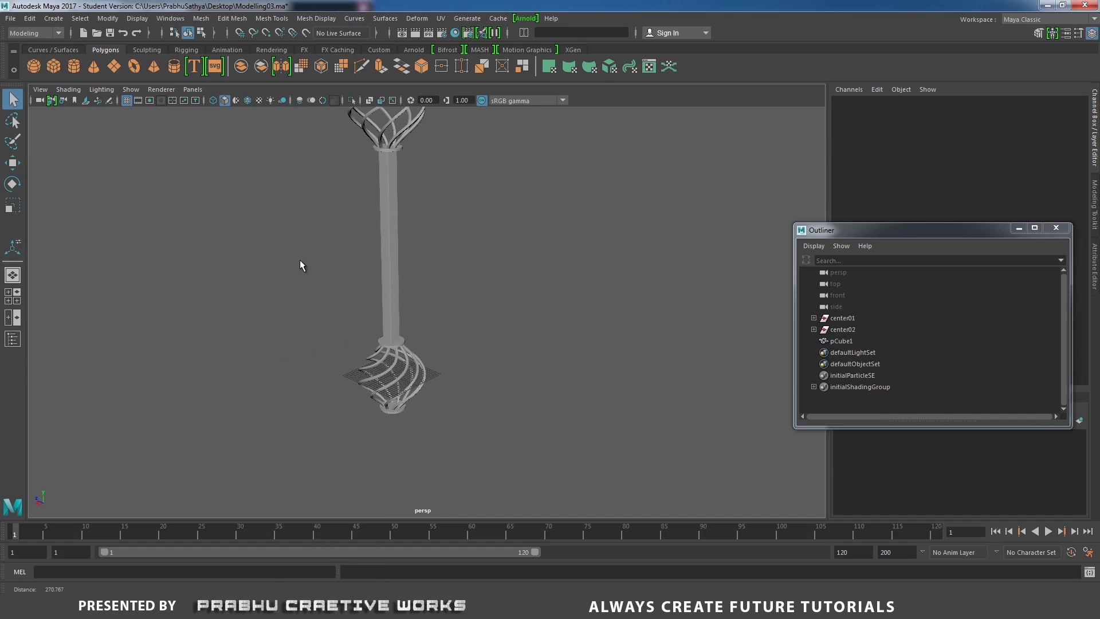
Step: Duplicate the bevelled post and move the copy down to Translate Y -45.621, beneath the lower basket
{"action": "left_click", "coordinate": [394, 223]}
{"action": "right_click_drag", "start_coordinate": [480, 249], "coordinate": [327, 248], "text": "alt"}
{"action": "left_click_drag", "start_coordinate": [327, 248], "coordinate": [353, 263], "text": "alt"}
{"action": "key", "text": "w"}
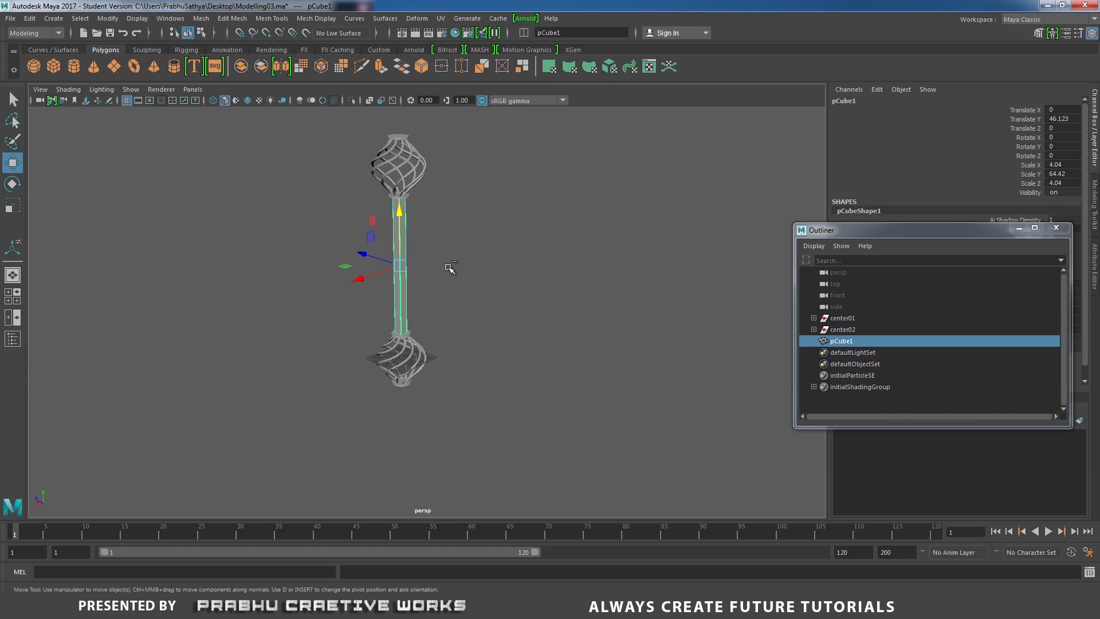
{"action": "key", "text": "ctrl+d"}
{"action": "left_click_drag", "start_coordinate": [399, 221], "coordinate": [409, 401]}
{"action": "scroll", "coordinate": [369, 319], "scroll_direction": "down", "scroll_amount": 5}
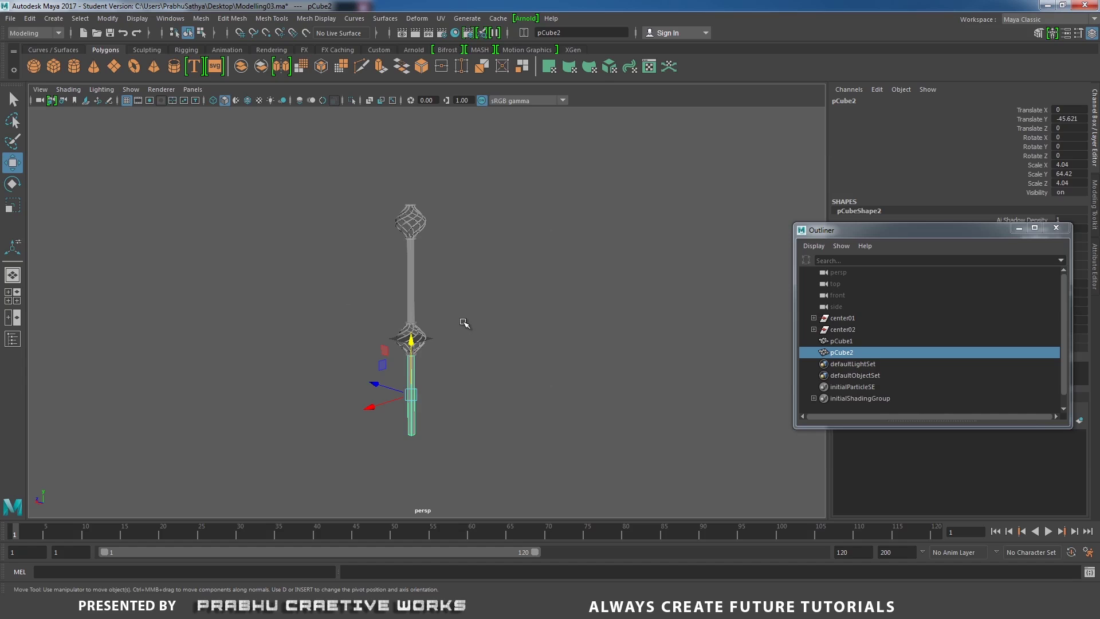
Step: Duplicate the lower post and move the copy up to Translate Y 136.357, above the upper basket
{"action": "key", "text": "ctrl+d"}
{"action": "left_click_drag", "start_coordinate": [411, 340], "coordinate": [423, 101]}
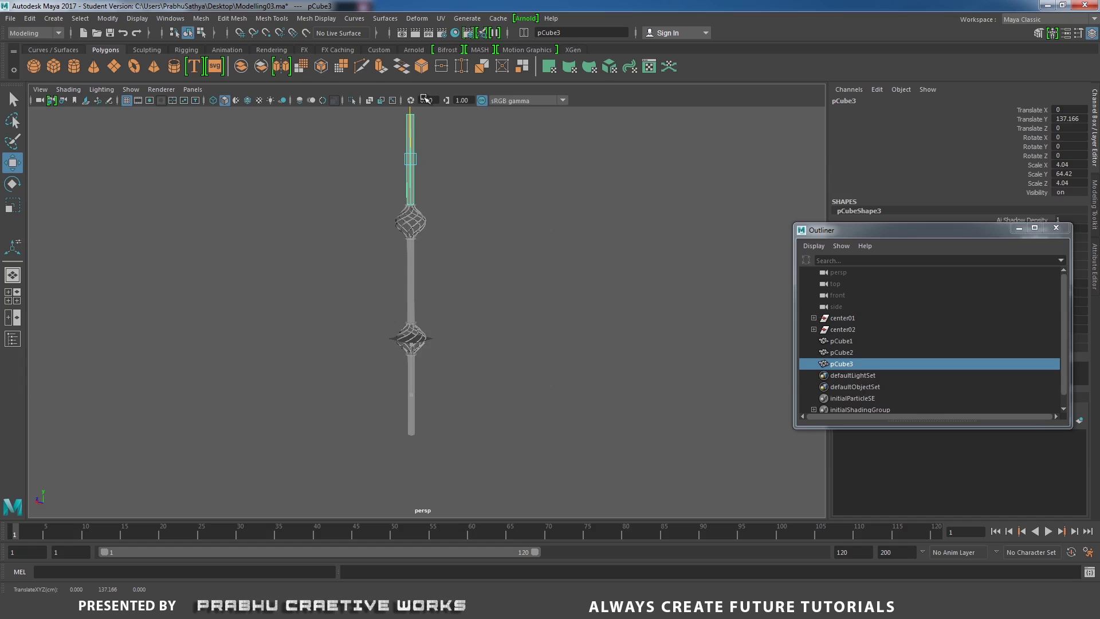
{"action": "left_click", "coordinate": [510, 233]}
{"action": "scroll", "coordinate": [437, 251], "scroll_direction": "down", "scroll_amount": 3}
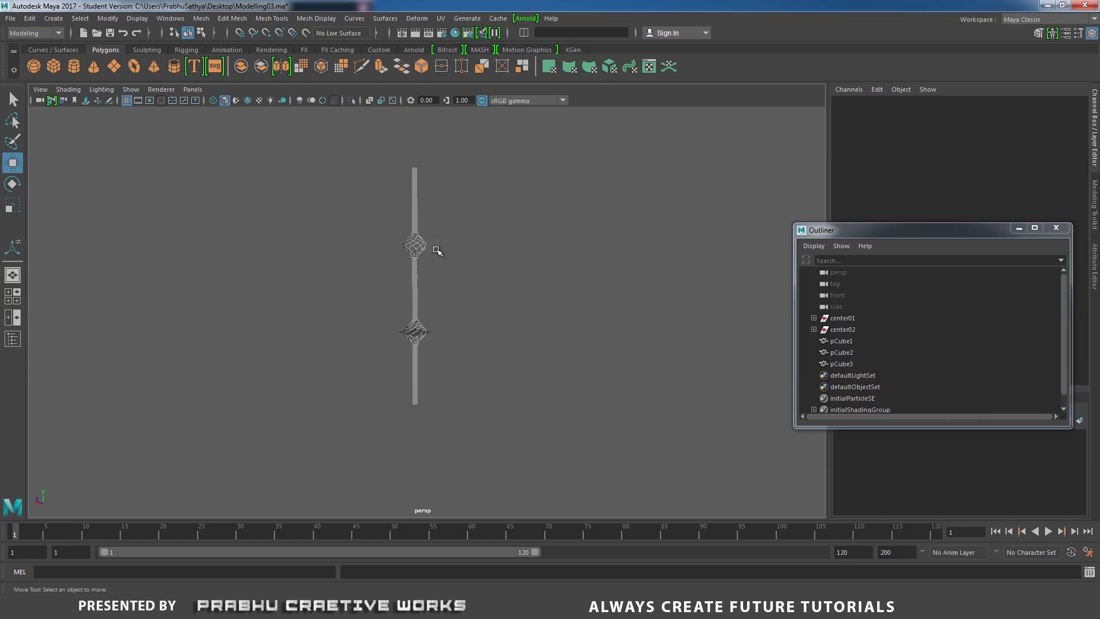
Step: Group center01, center02 and the three posts pCube1 to pCube3, and rename the group grill01
{"action": "left_click_drag", "start_coordinate": [848, 318], "coordinate": [850, 362]}
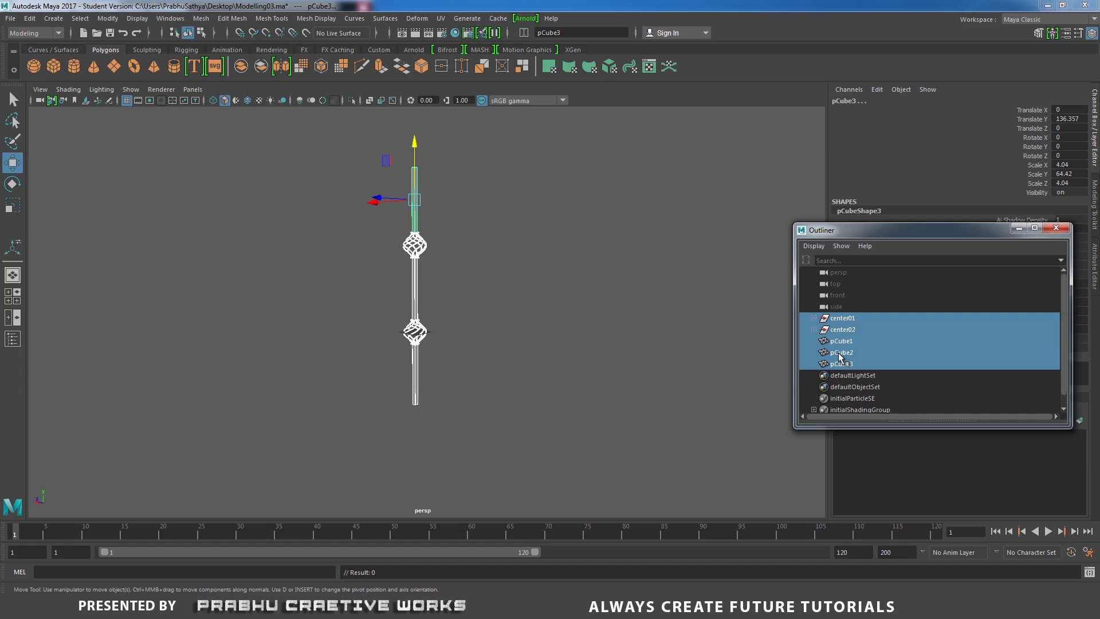
{"action": "key", "text": "ctrl+g"}
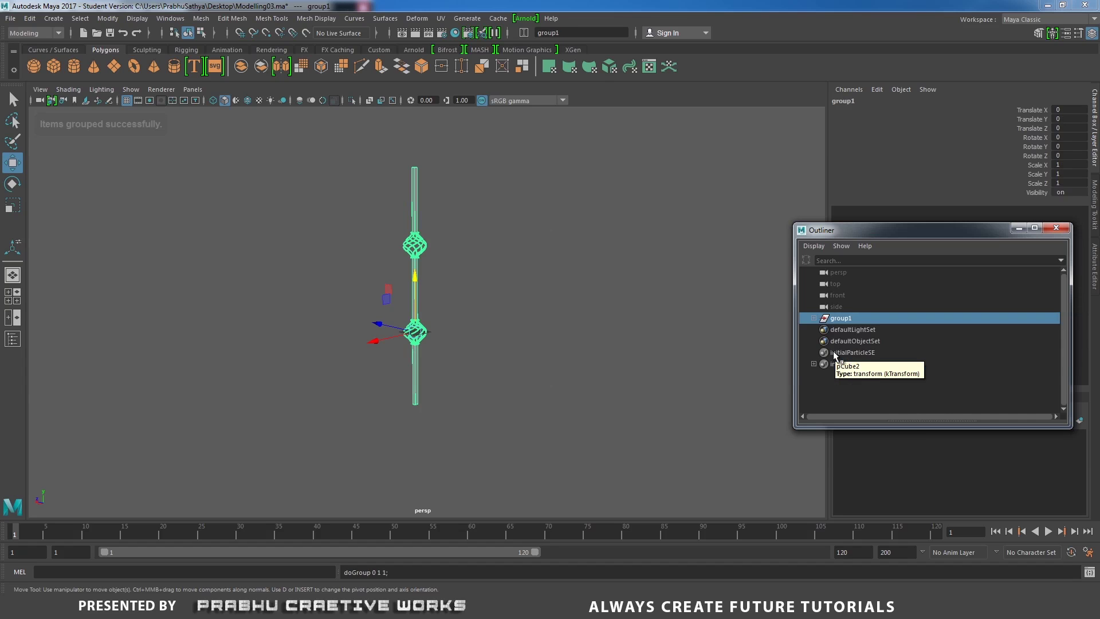
{"action": "double_click", "coordinate": [848, 319]}
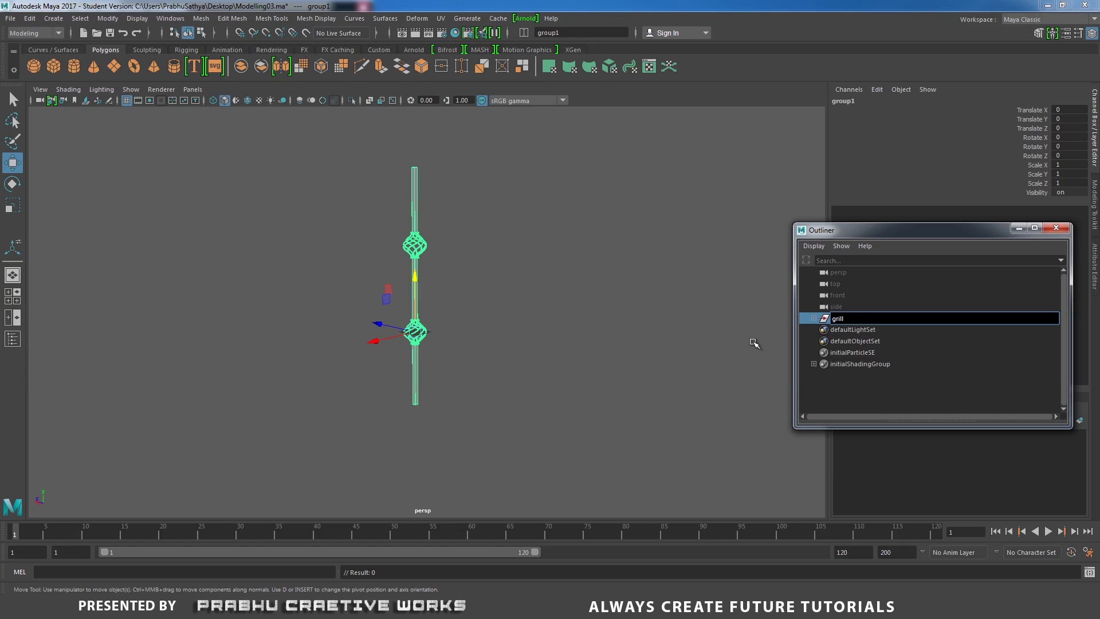
{"action": "type", "text": "grill01"}
{"action": "key", "text": "Return"}
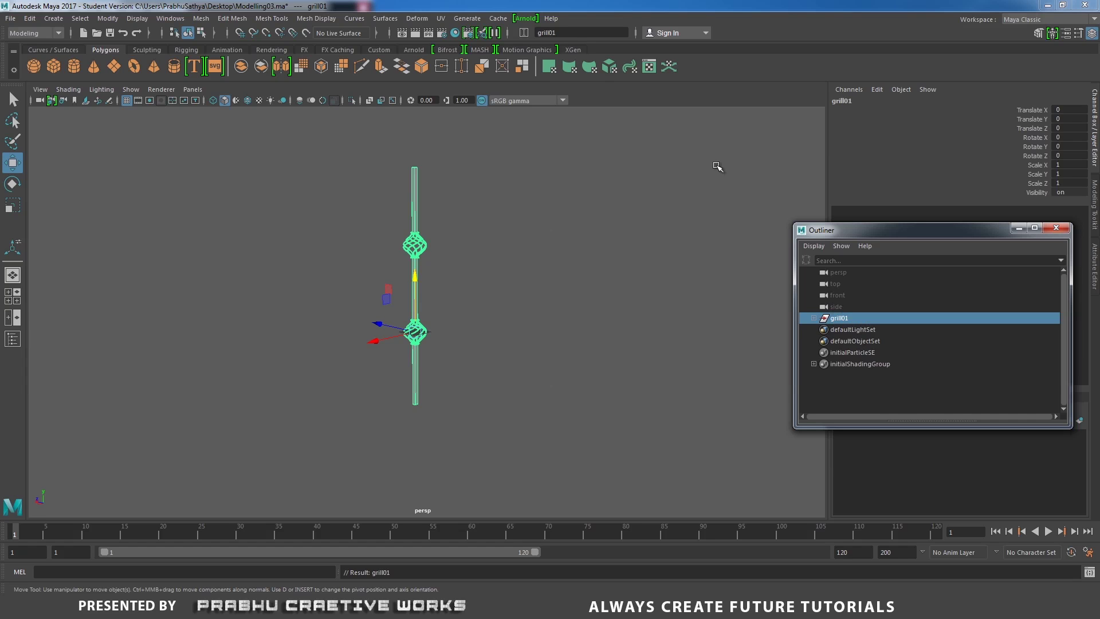
Step: Duplicate the grill01 baluster and move the copy sideways to Translate X -40.757
{"action": "left_click_drag", "start_coordinate": [579, 226], "coordinate": [562, 271], "text": "alt"}
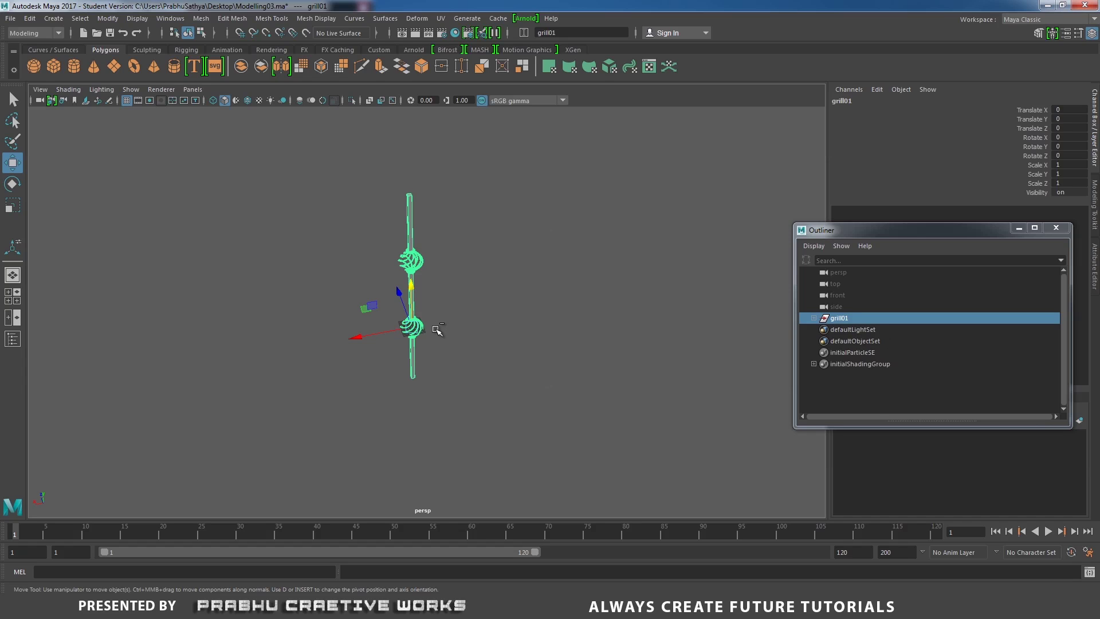
{"action": "key", "text": "ctrl+d"}
{"action": "left_click_drag", "start_coordinate": [355, 336], "coordinate": [394, 335]}
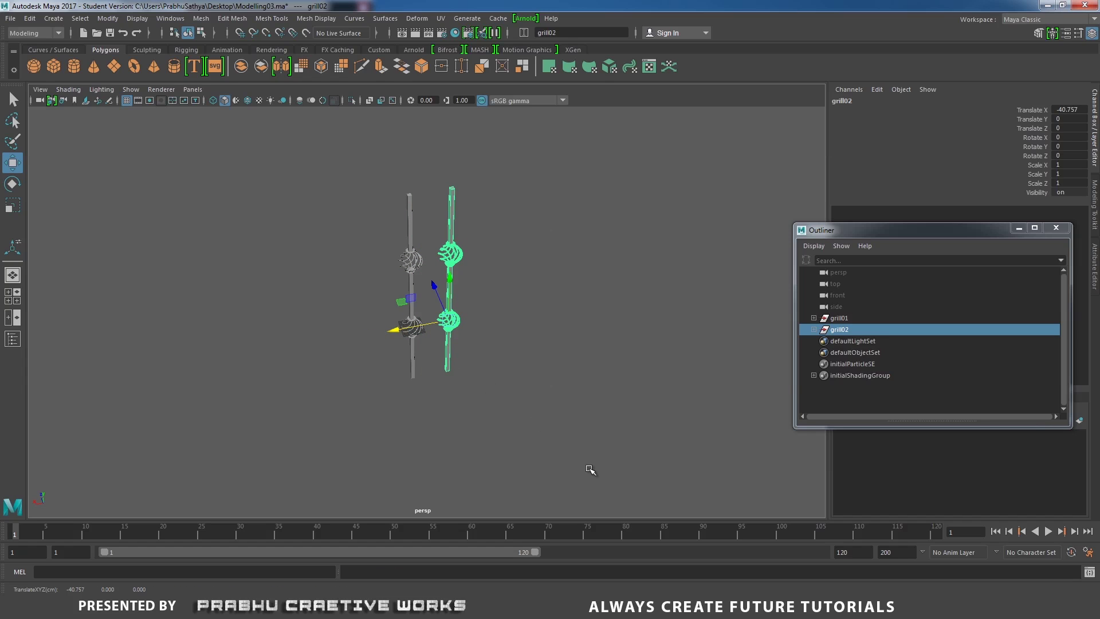
Step: Repeat the duplication with the same X spacing until the row of balusters runs through grill014
{"action": "key", "text": "shift+d"}
{"action": "key", "text": "shift+d"}
{"action": "key", "text": "shift+d"}
{"action": "key", "text": "shift+d"}
{"action": "key", "text": "shift+d"}
{"action": "key", "text": "shift+d"}
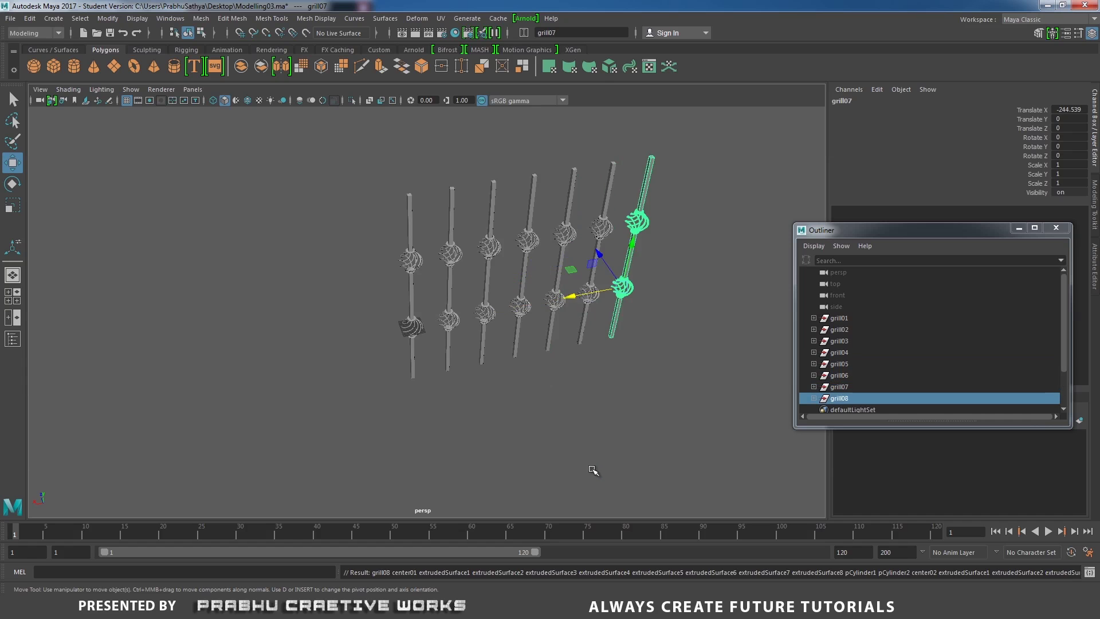
{"action": "key", "text": "shift+d"}
{"action": "key", "text": "shift+d"}
{"action": "key", "text": "shift+d"}
{"action": "key", "text": "shift+d"}
{"action": "key", "text": "shift+d"}
{"action": "key", "text": "shift+d"}
{"action": "right_click_drag", "start_coordinate": [592, 469], "coordinate": [435, 335], "text": "alt"}
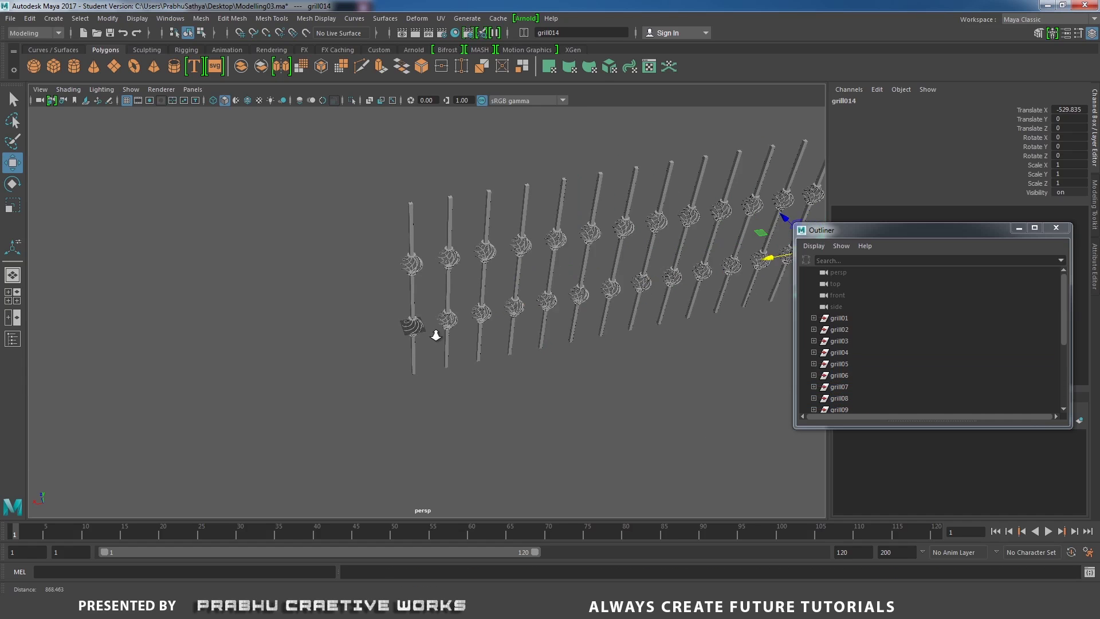
Step: Duplicate the end baluster grill014 and move the copy to Translate Z 45.209 to start a perpendicular side row
{"action": "left_click_drag", "start_coordinate": [435, 335], "coordinate": [639, 352], "text": "alt"}
{"action": "left_click_drag", "start_coordinate": [635, 255], "coordinate": [533, 287], "text": "alt"}
{"action": "middle_click_drag", "start_coordinate": [533, 287], "coordinate": [593, 366], "text": "alt"}
{"action": "left_click_drag", "start_coordinate": [591, 365], "coordinate": [613, 358], "text": "alt"}
{"action": "left_click_drag", "start_coordinate": [1064, 327], "coordinate": [1068, 394]}
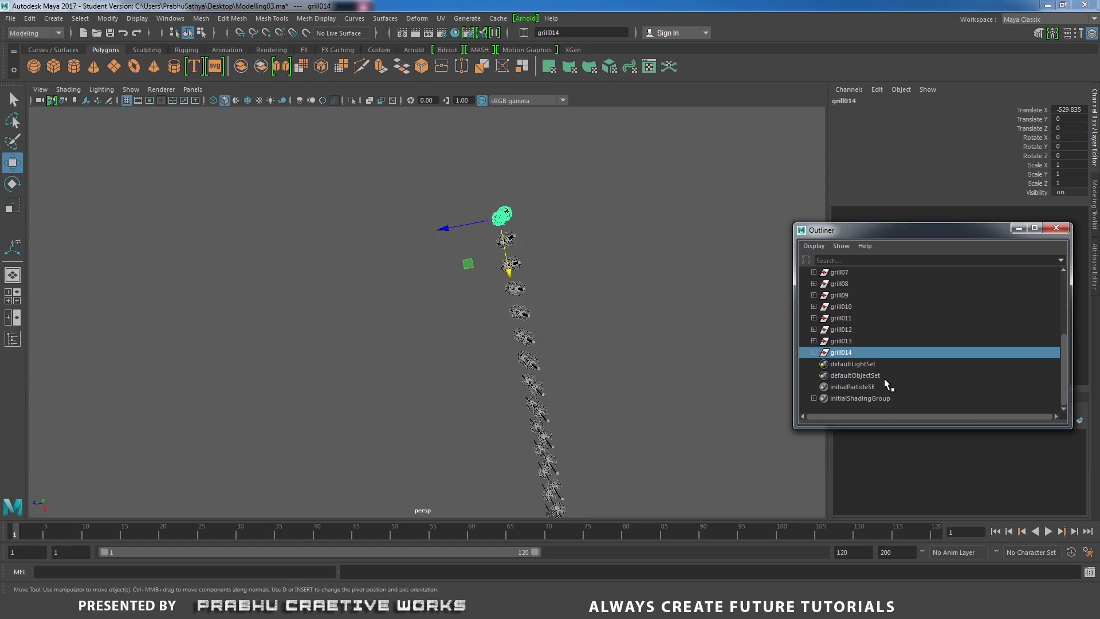
{"action": "key", "text": "ctrl+d"}
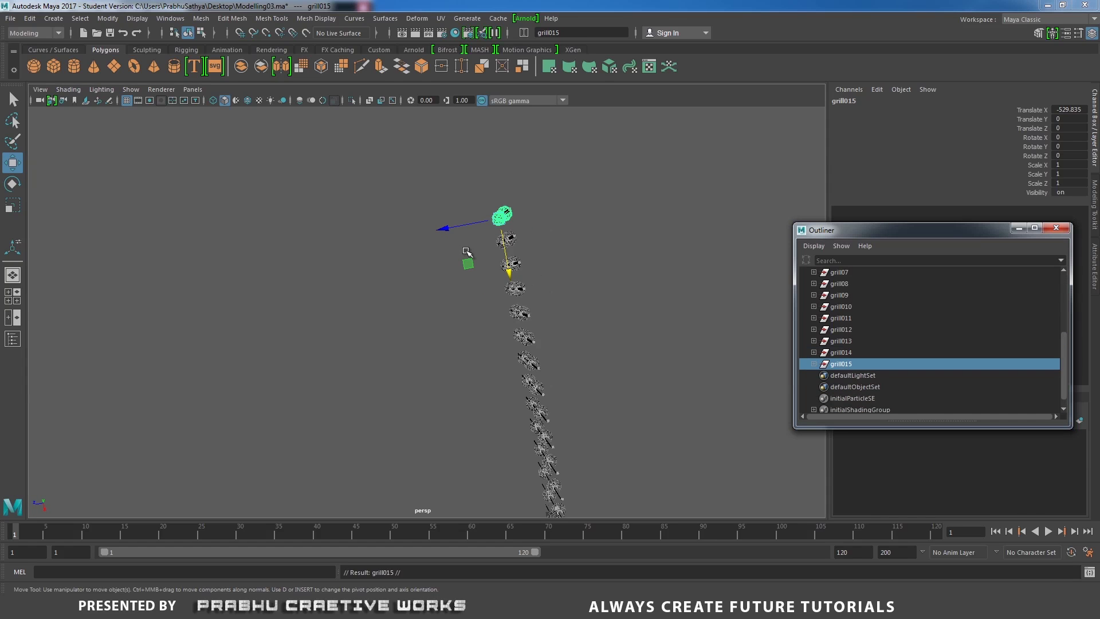
{"action": "left_click_drag", "start_coordinate": [445, 223], "coordinate": [451, 363]}
Step: Duplicate grill015 further along Z and repeat with equal spacing through grill019 at Translate Z 208.352
{"action": "key", "text": "ctrl+d"}
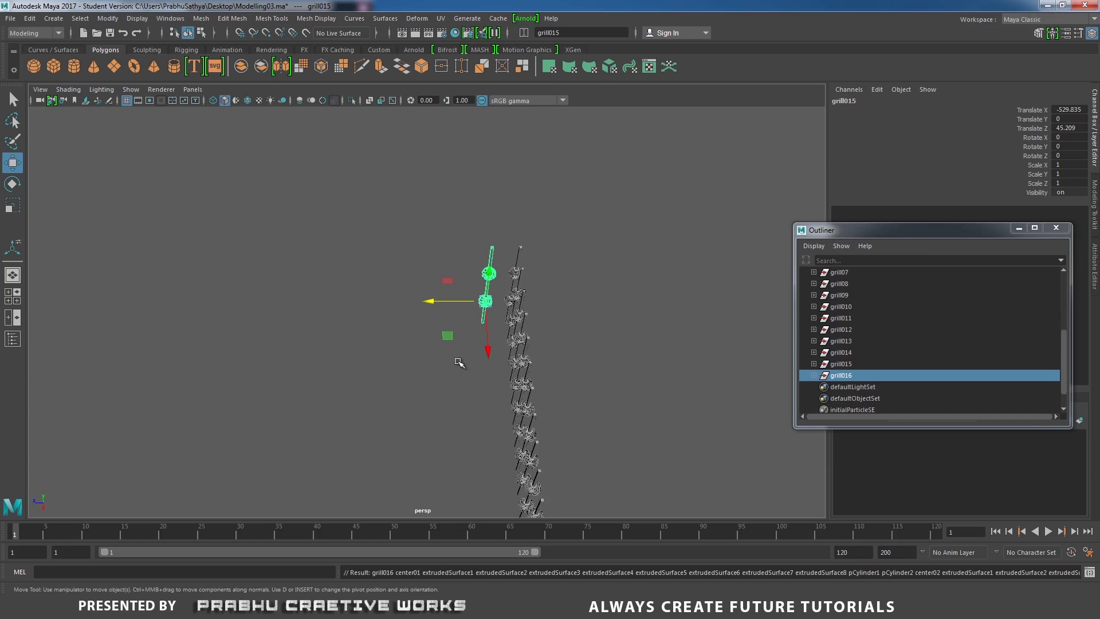
{"action": "left_click_drag", "start_coordinate": [419, 301], "coordinate": [409, 303]}
{"action": "key", "text": "shift+d"}
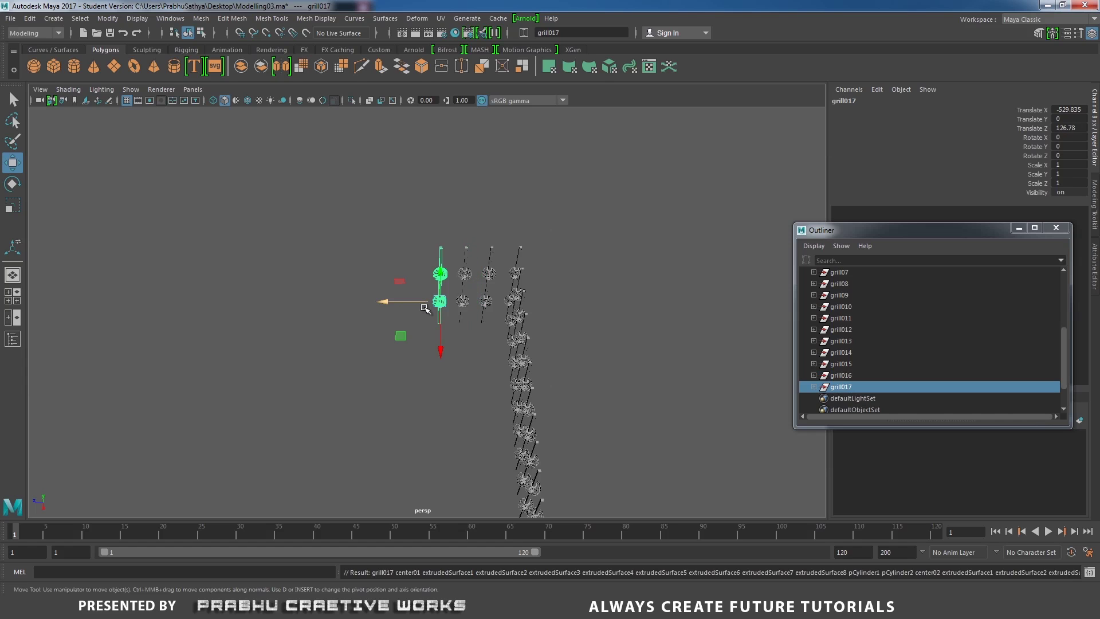
{"action": "key", "text": "shift+d"}
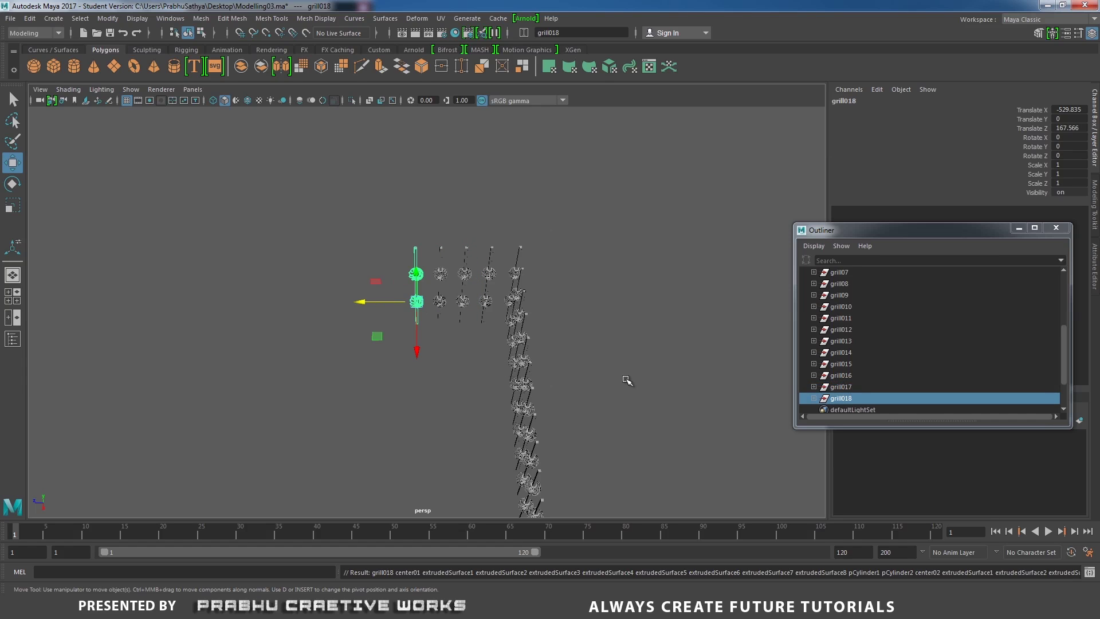
{"action": "key", "text": "shift+d"}
Step: Duplicate the side row grill015 to grill019 and move the copies across to Translate X -8.233, near the grill01 end
{"action": "left_click_drag", "start_coordinate": [645, 380], "coordinate": [847, 410], "text": "alt"}
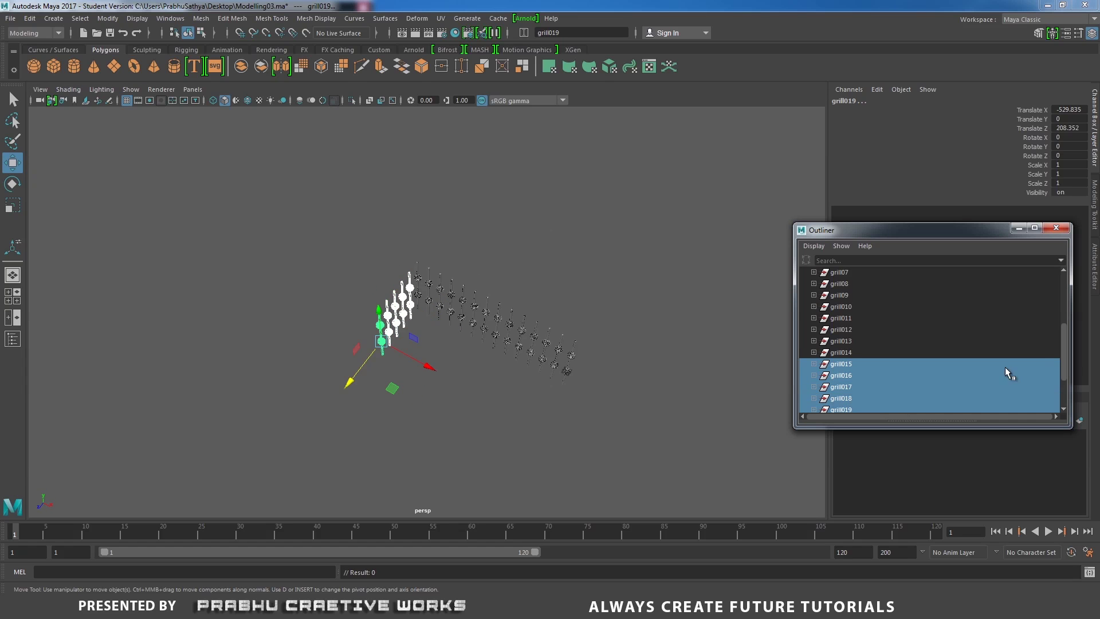
{"action": "scroll", "coordinate": [1057, 358], "scroll_direction": "down", "scroll_amount": 2}
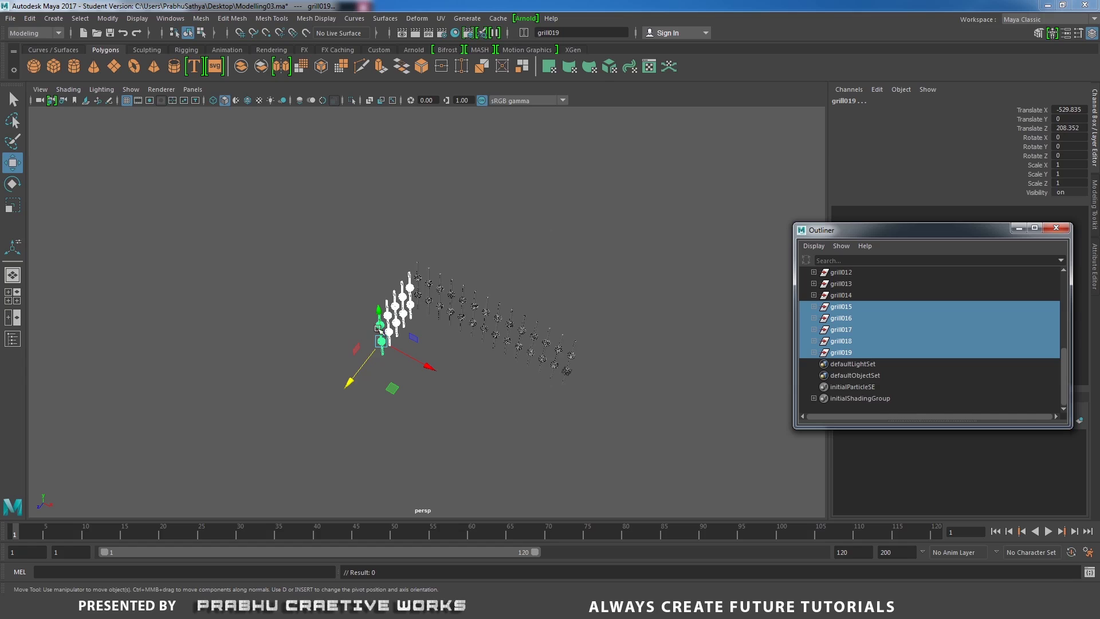
{"action": "left_click_drag", "start_coordinate": [449, 344], "coordinate": [588, 372], "text": "alt"}
{"action": "key", "text": "ctrl+d"}
{"action": "key", "text": "space"}
{"action": "right_click_drag", "start_coordinate": [290, 302], "coordinate": [46, 245], "text": "alt"}
{"action": "right_click_drag", "start_coordinate": [472, 351], "coordinate": [351, 329], "text": "alt"}
{"action": "middle_click_drag", "start_coordinate": [518, 500], "coordinate": [597, 304], "text": "alt"}
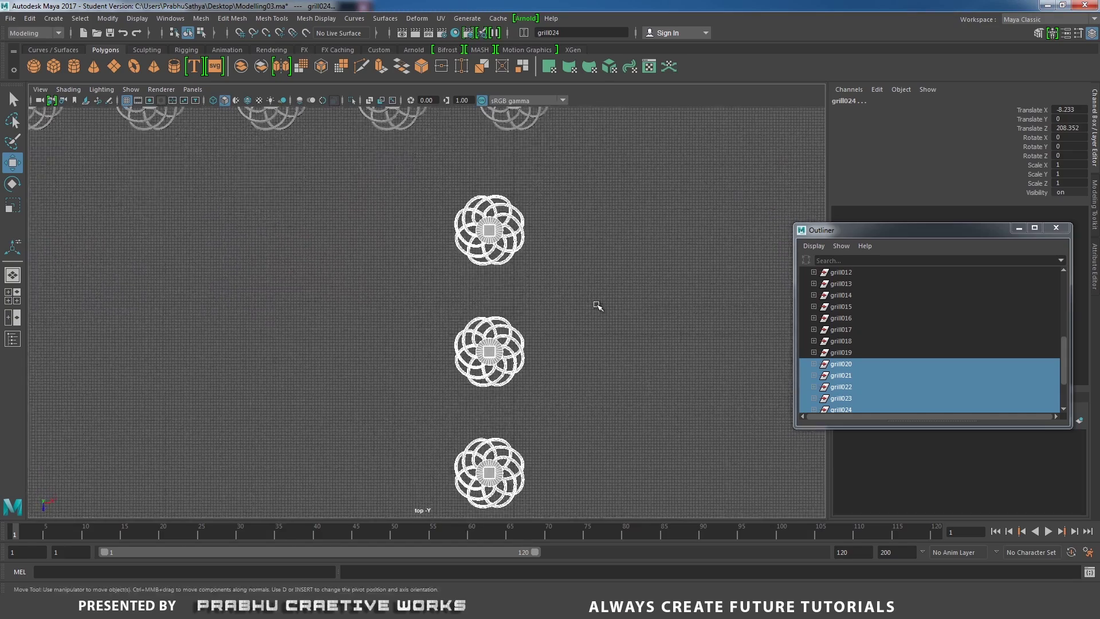
Step: Align the five copied side balusters with grill01 in the top view at Translate X -0.043
{"action": "right_click_drag", "start_coordinate": [596, 305], "coordinate": [399, 327], "text": "alt"}
{"action": "middle_click_drag", "start_coordinate": [418, 340], "coordinate": [411, 190], "text": "alt"}
{"action": "middle_click_drag", "start_coordinate": [479, 299], "coordinate": [468, 398], "text": "alt"}
{"action": "middle_click_drag", "start_coordinate": [529, 497], "coordinate": [520, 413], "text": "alt"}
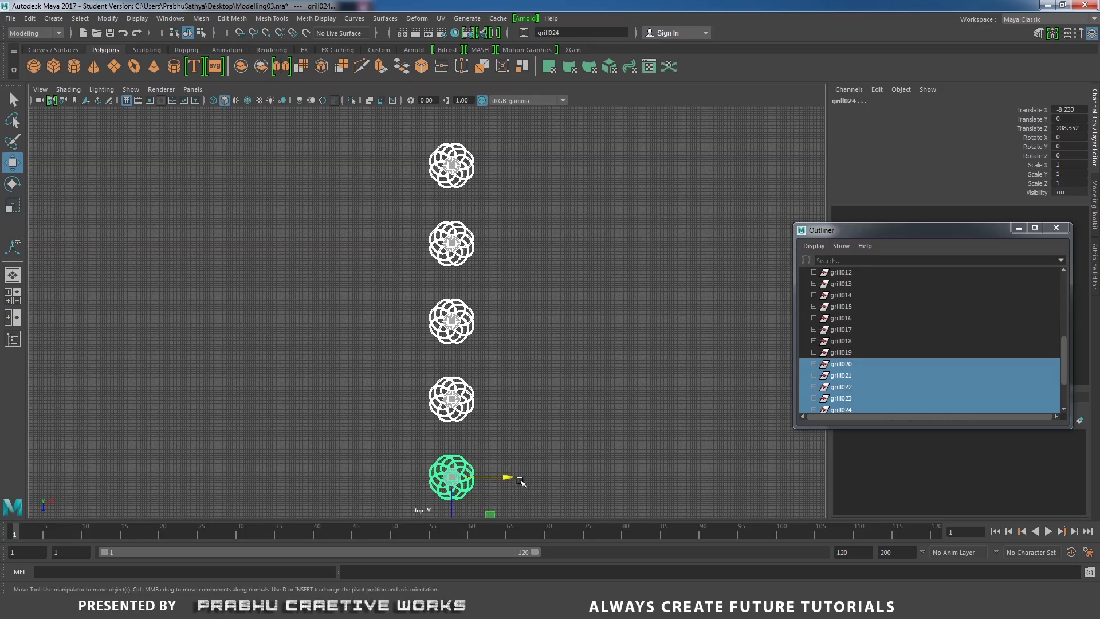
{"action": "left_click_drag", "start_coordinate": [505, 475], "coordinate": [529, 480]}
{"action": "right_click_drag", "start_coordinate": [535, 308], "coordinate": [492, 251], "text": "alt"}
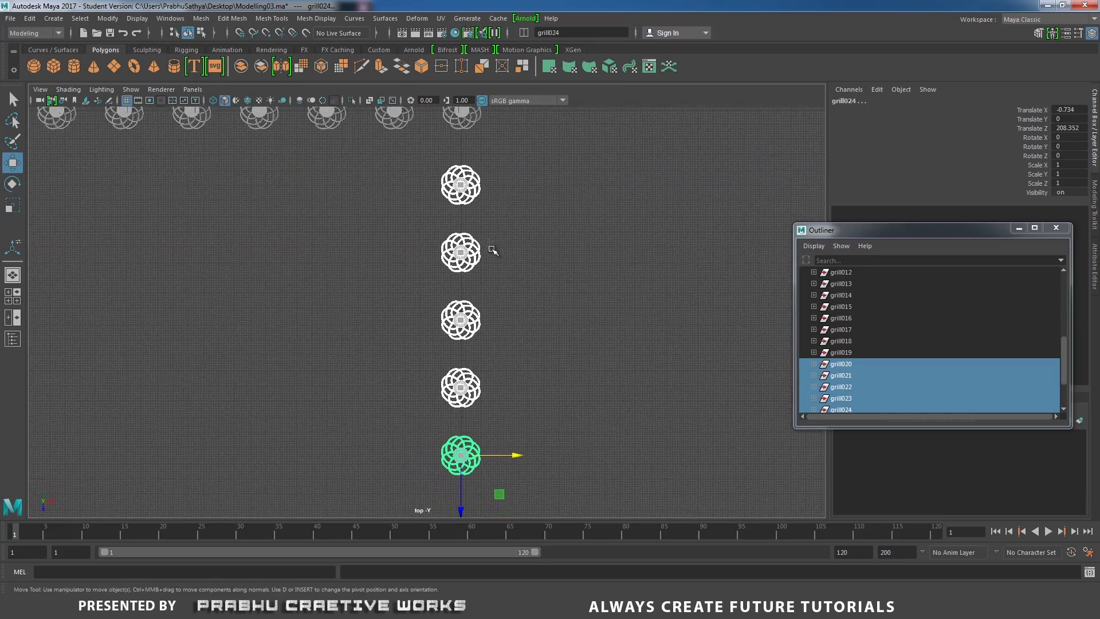
{"action": "left_click_drag", "start_coordinate": [518, 455], "coordinate": [523, 455]}
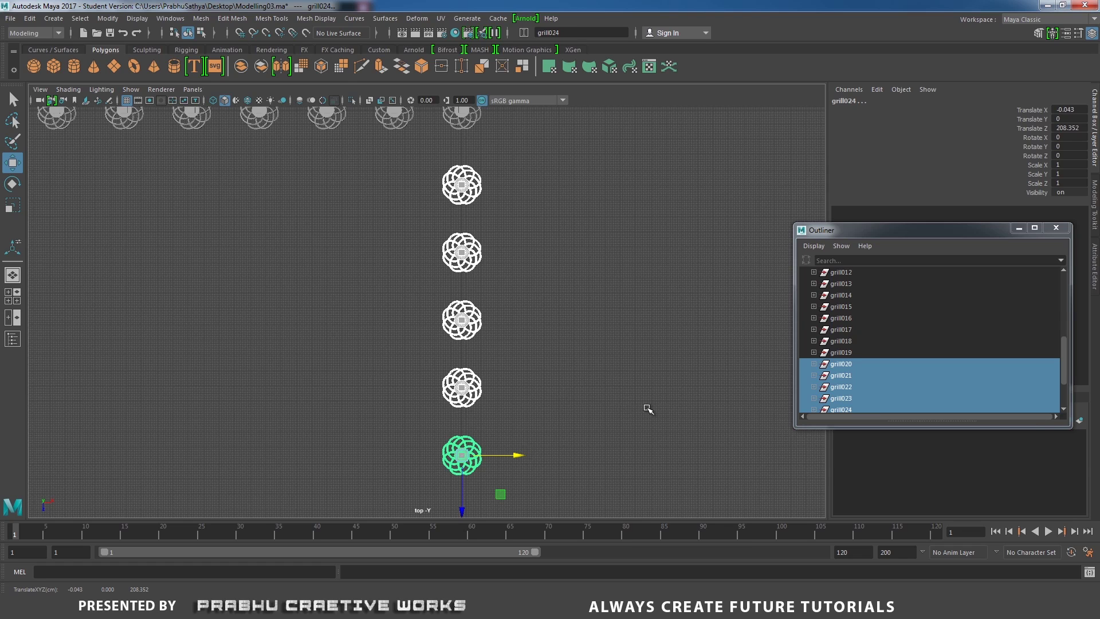
Step: Create a polygon cube over the baluster layout in the top view, with Scale X 583.934, Scale Z 284.106 and Translate X -271.644
{"action": "right_click_drag", "start_coordinate": [647, 409], "coordinate": [248, 273], "text": "alt"}
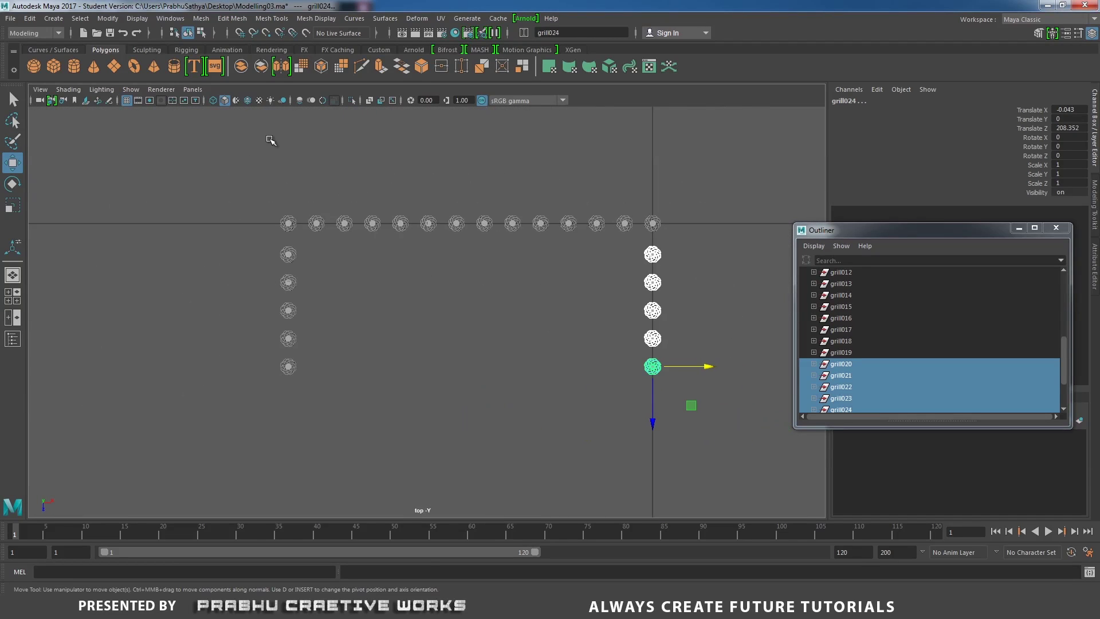
{"action": "left_click", "coordinate": [55, 65]}
{"action": "left_click_drag", "start_coordinate": [655, 223], "coordinate": [759, 300]}
{"action": "key", "text": "r"}
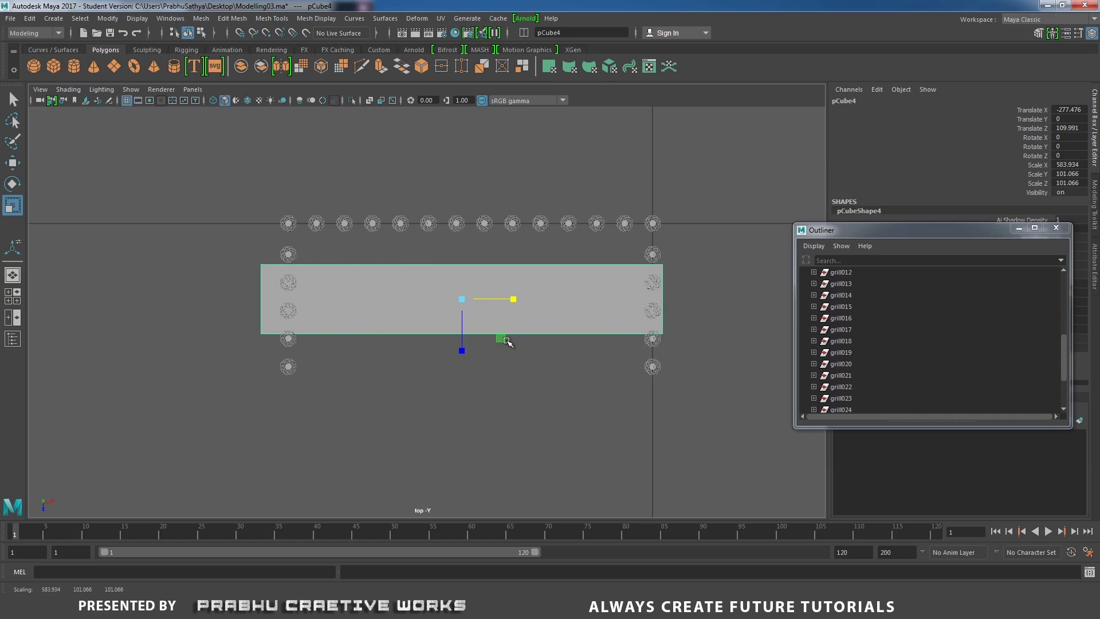
{"action": "left_click_drag", "start_coordinate": [465, 350], "coordinate": [471, 446]}
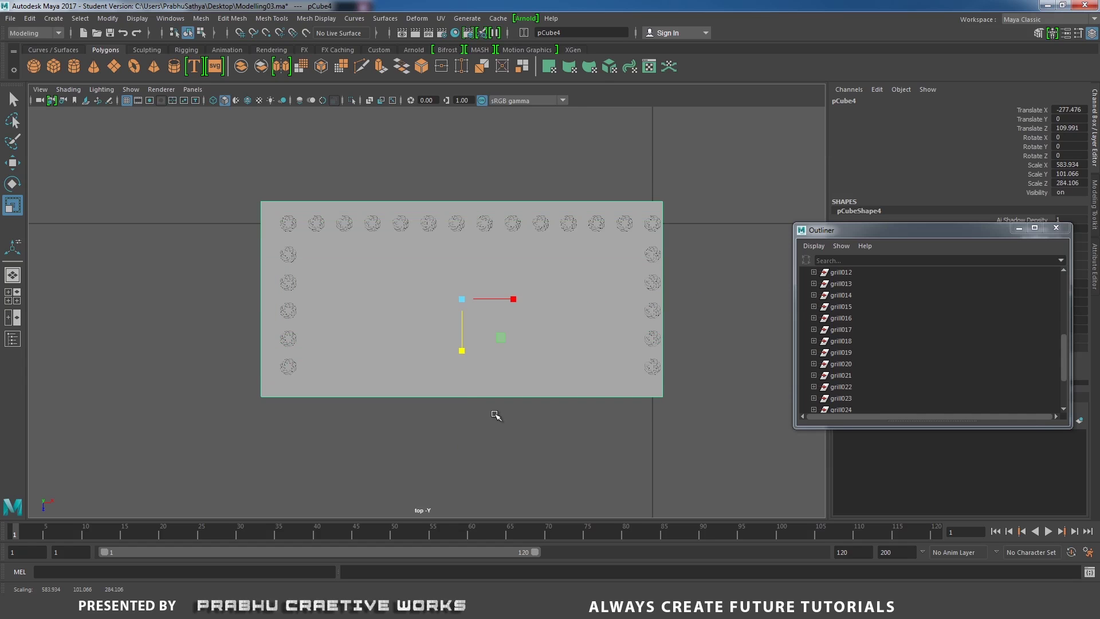
{"action": "key", "text": "w"}
{"action": "left_click_drag", "start_coordinate": [518, 299], "coordinate": [542, 298]}
Step: Flatten the cube into a floor slab with Scale Y 16.936 and lower it to Translate Y -85.878 at the balusters' feet
{"action": "key", "text": "space"}
{"action": "left_click_drag", "start_coordinate": [575, 334], "coordinate": [425, 279], "text": "alt"}
{"action": "key", "text": "r"}
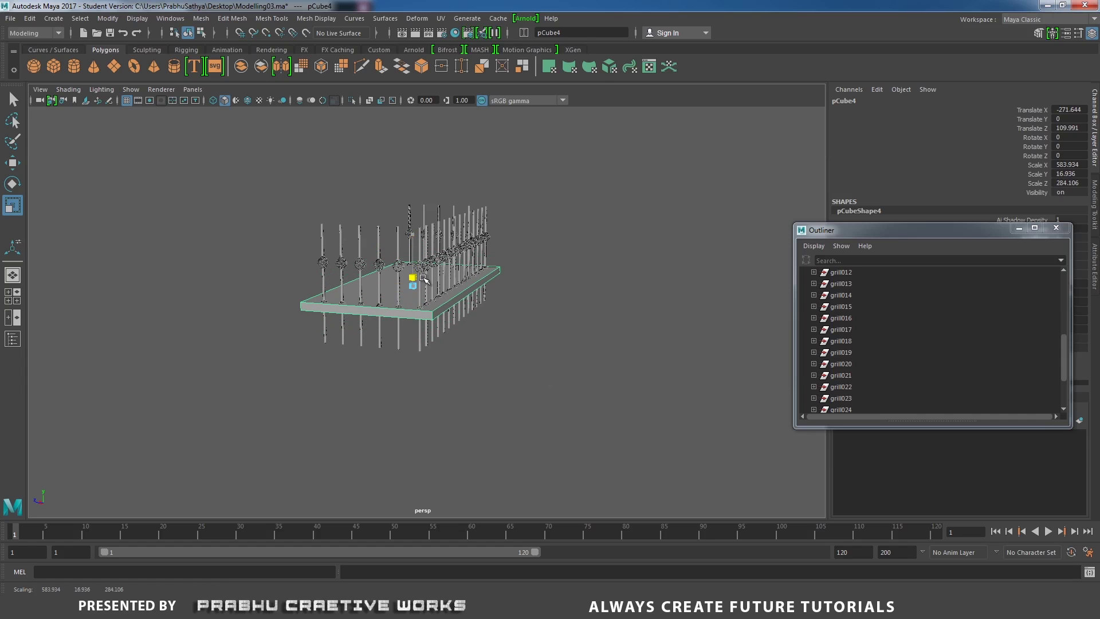
{"action": "key", "text": "w"}
{"action": "left_click_drag", "start_coordinate": [414, 231], "coordinate": [361, 246]}
{"action": "right_click_drag", "start_coordinate": [401, 310], "coordinate": [577, 354], "text": "alt"}
{"action": "left_click_drag", "start_coordinate": [577, 354], "coordinate": [461, 344], "text": "alt"}
{"action": "left_click_drag", "start_coordinate": [362, 261], "coordinate": [590, 246]}
Step: Select all of the slab's vertices, shift them along Z and narrow them along X to fit the baluster footprint
{"action": "right_click", "coordinate": [590, 246]}
{"action": "right_click_drag", "start_coordinate": [590, 244], "coordinate": [529, 244]}
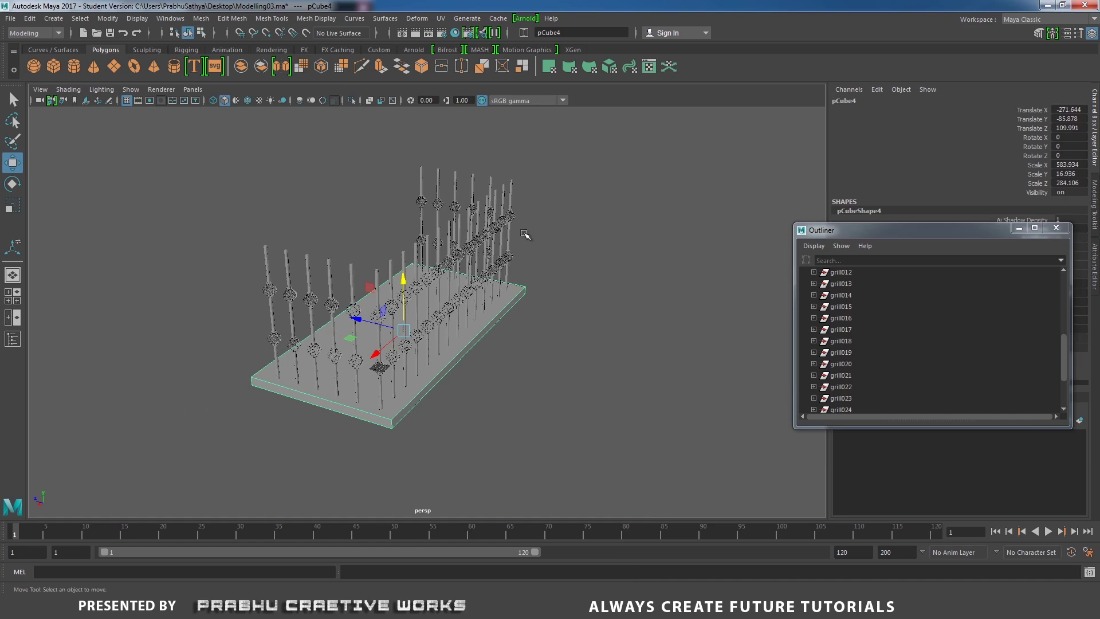
{"action": "left_click_drag", "start_coordinate": [526, 233], "coordinate": [553, 258], "text": "alt"}
{"action": "left_click_drag", "start_coordinate": [541, 402], "coordinate": [456, 265]}
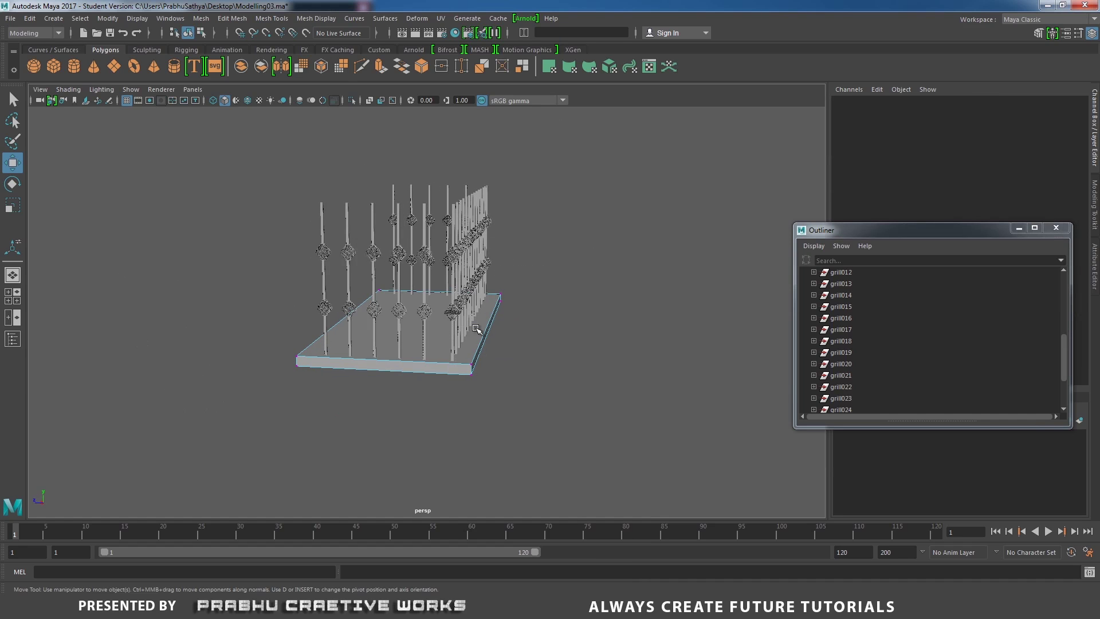
{"action": "left_click_drag", "start_coordinate": [433, 325], "coordinate": [421, 325]}
{"action": "left_click_drag", "start_coordinate": [421, 325], "coordinate": [477, 382], "text": "alt"}
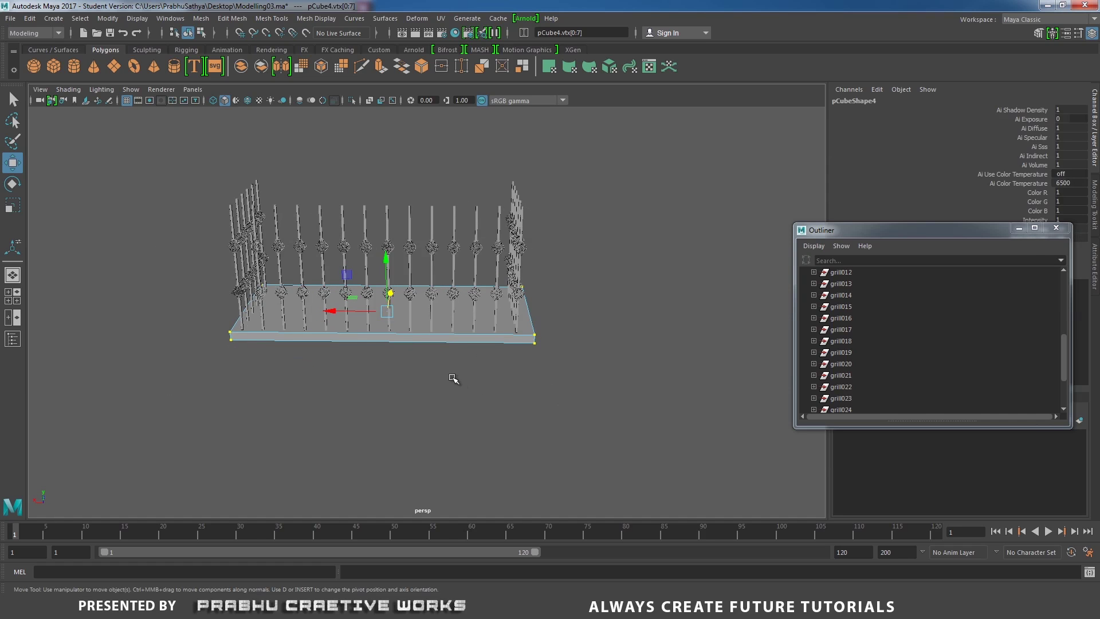
{"action": "key", "text": "r"}
{"action": "left_click_drag", "start_coordinate": [332, 312], "coordinate": [422, 321], "text": "alt"}
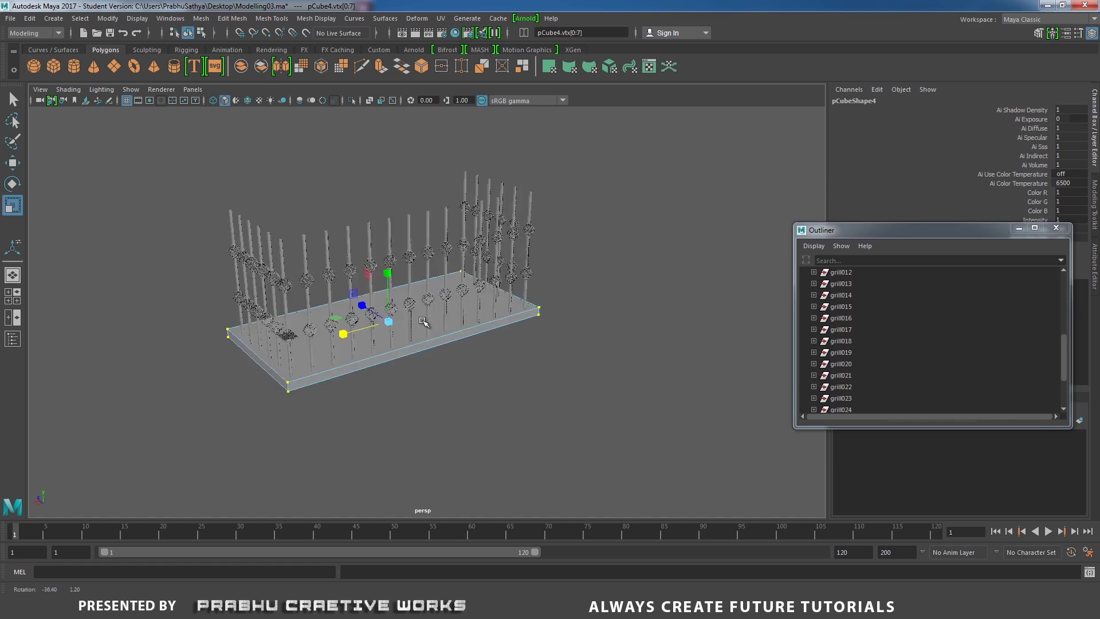
Step: Bevel all the slab's edges with fraction 0.2 and 2 segments, and return to object mode with nothing selected
{"action": "right_click_drag", "start_coordinate": [423, 321], "coordinate": [471, 378], "text": "alt"}
{"action": "middle_click_drag", "start_coordinate": [471, 378], "coordinate": [525, 311], "text": "alt"}
{"action": "right_click_drag", "start_coordinate": [520, 277], "coordinate": [525, 245]}
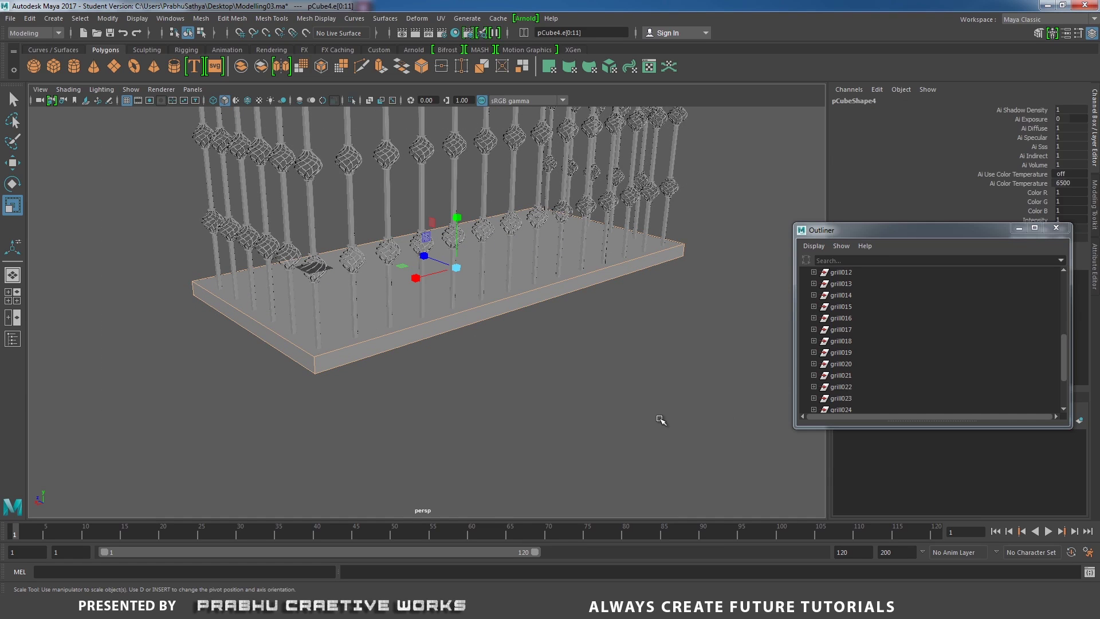
{"action": "right_click_drag", "start_coordinate": [449, 313], "coordinate": [494, 317], "text": "shift"}
{"action": "left_click_drag", "start_coordinate": [501, 322], "coordinate": [530, 334], "text": "alt"}
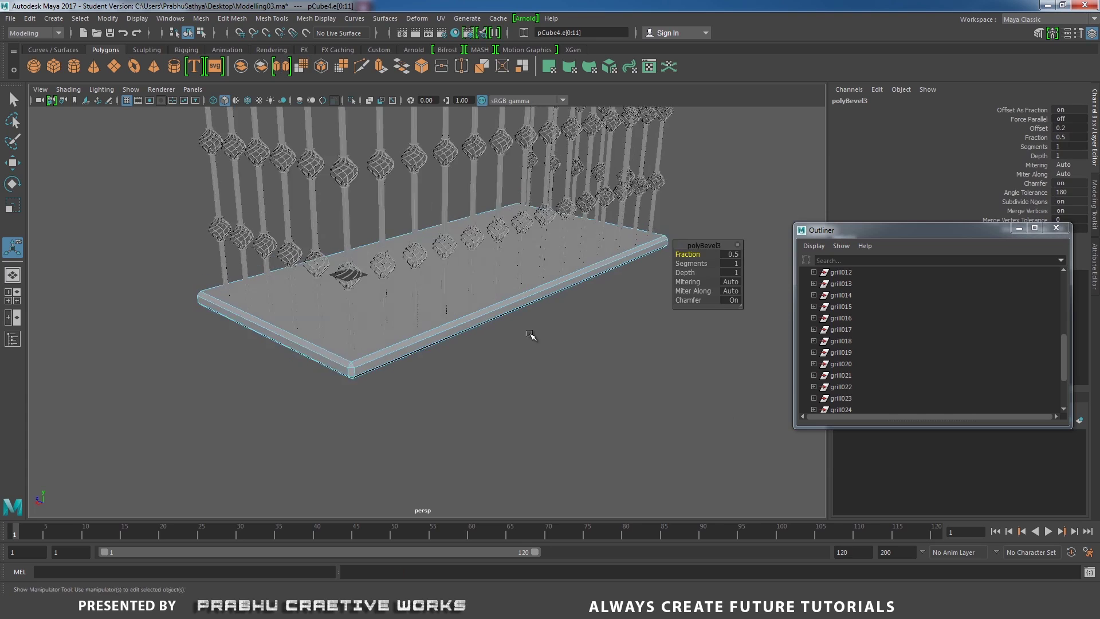
{"action": "right_click_drag", "start_coordinate": [530, 334], "coordinate": [705, 334], "text": "alt"}
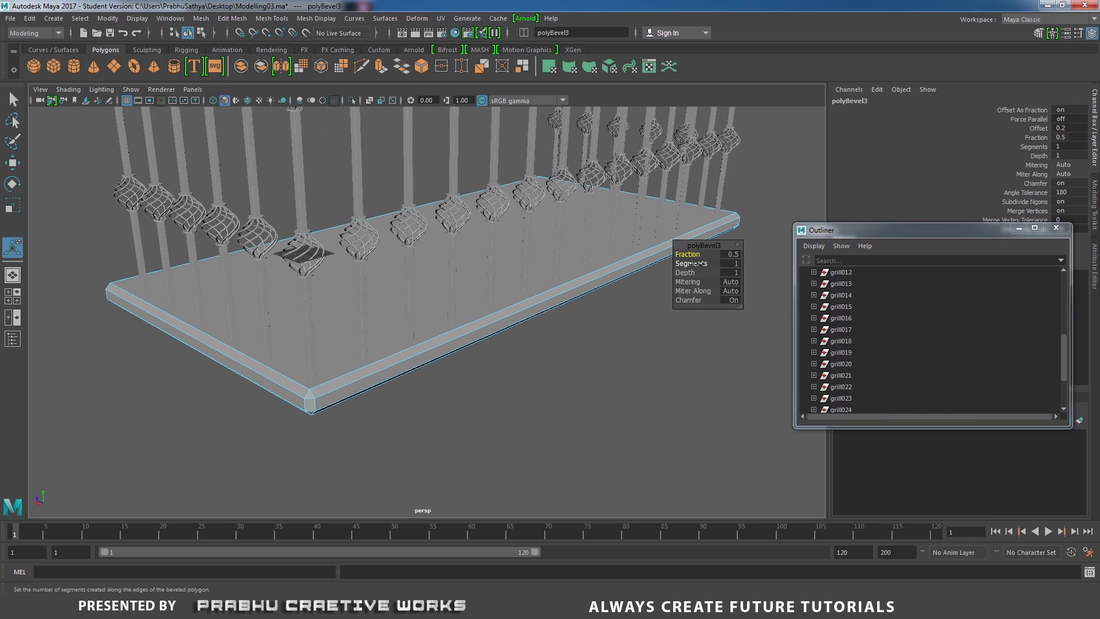
{"action": "mouse_move", "coordinate": [705, 256]}
{"action": "left_mouse_down"}
{"action": "mouse_move", "coordinate": [693, 256]}
{"action": "mouse_move", "coordinate": [700, 263]}
{"action": "left_mouse_up"}
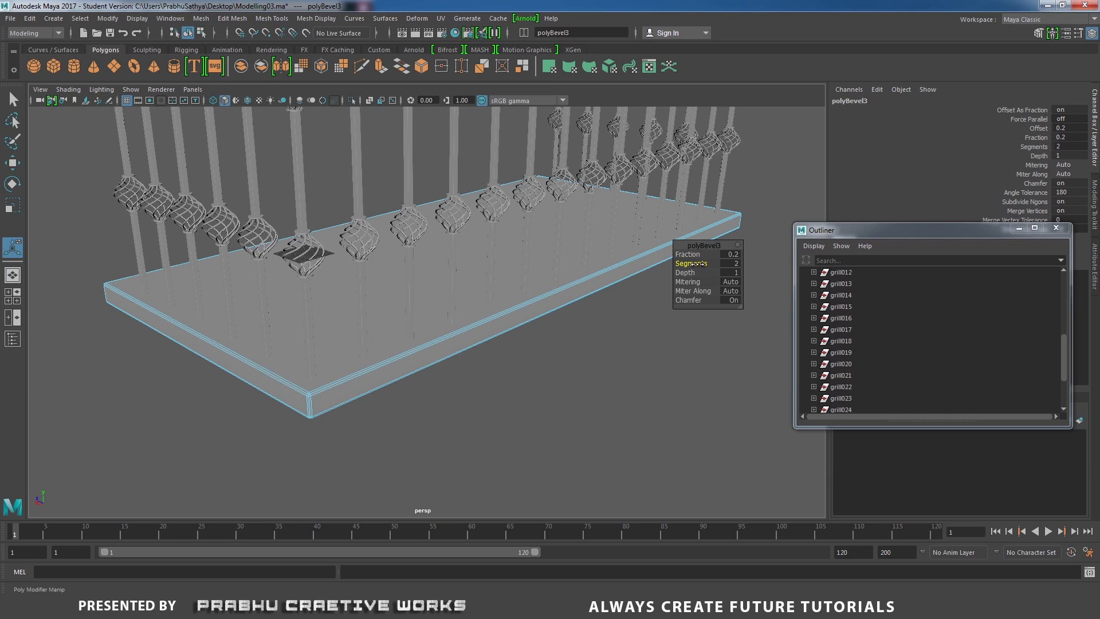
{"action": "right_click_drag", "start_coordinate": [537, 317], "coordinate": [587, 260]}
{"action": "left_click", "coordinate": [623, 344]}
Step: Compare the railing and slab with the reference image refe1 in Windows Photo Viewer, examining the handrail, and return to Maya
{"action": "right_click_drag", "start_coordinate": [458, 327], "coordinate": [430, 325], "text": "alt"}
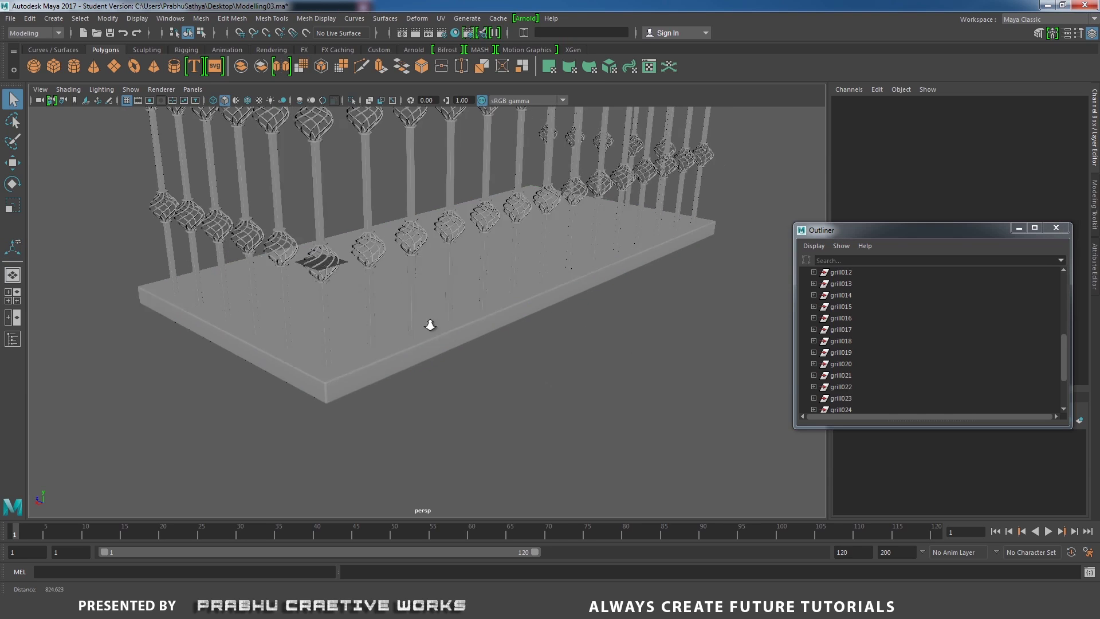
{"action": "scroll", "coordinate": [430, 325], "scroll_direction": "down", "scroll_amount": 5}
{"action": "left_click_drag", "start_coordinate": [449, 321], "coordinate": [490, 341], "text": "alt"}
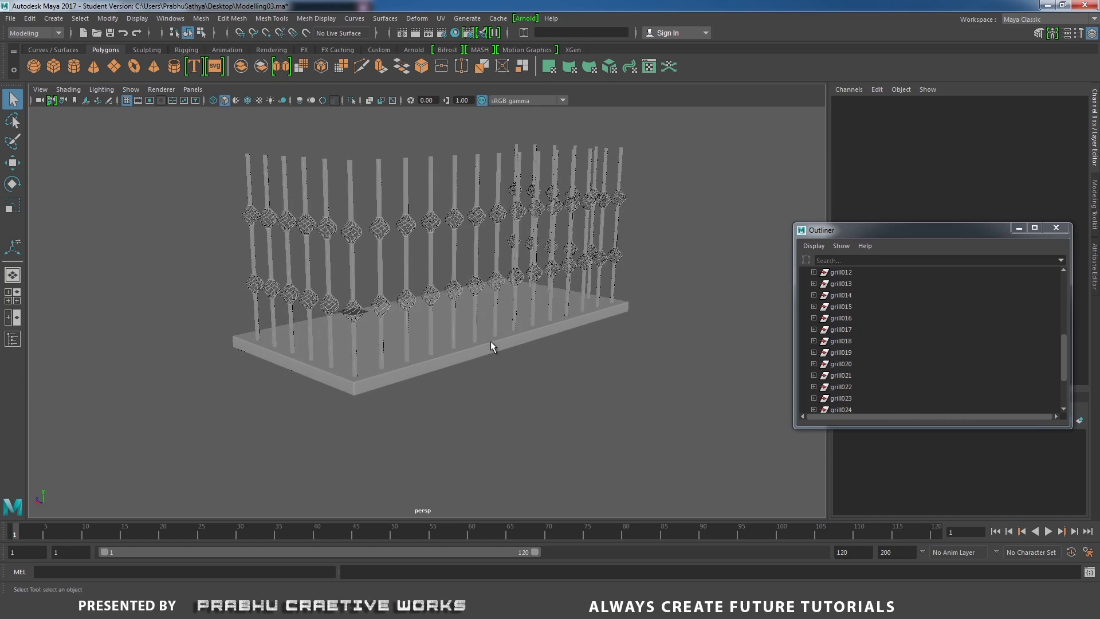
{"action": "left_click", "coordinate": [710, 607]}
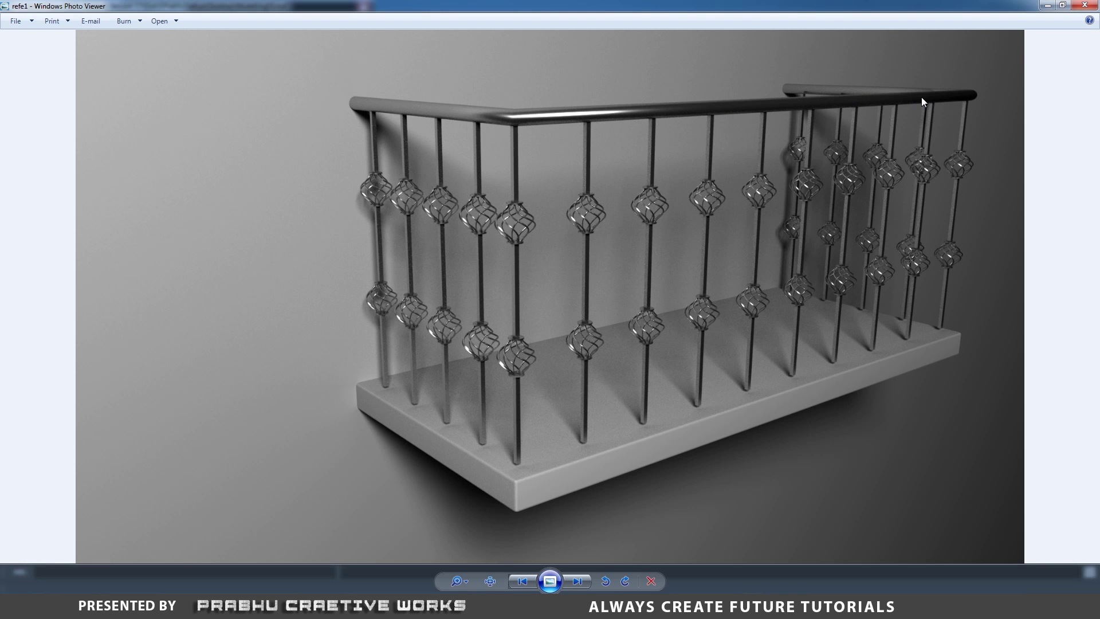
{"action": "left_click", "coordinate": [710, 607]}
{"action": "left_click_drag", "start_coordinate": [490, 395], "coordinate": [493, 344], "text": "alt"}
Step: Draw a linear CV curve in the top view along the three baluster rows, starting and ending at the slab's back edge
{"action": "key", "text": "space"}
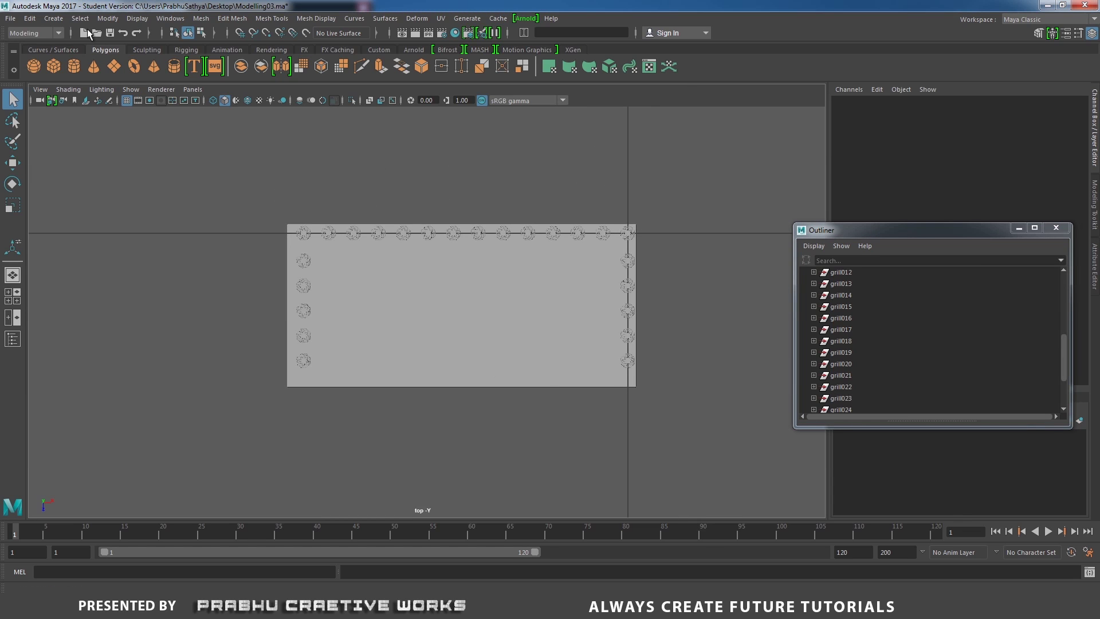
{"action": "left_click", "coordinate": [51, 19]}
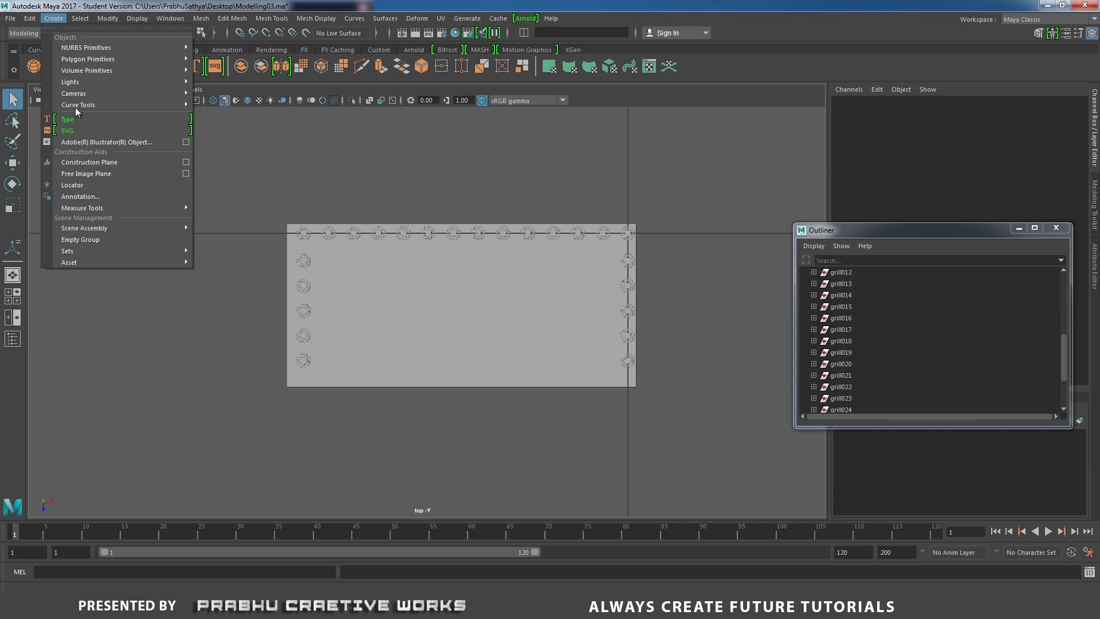
{"action": "mouse_move", "coordinate": [81, 105]}
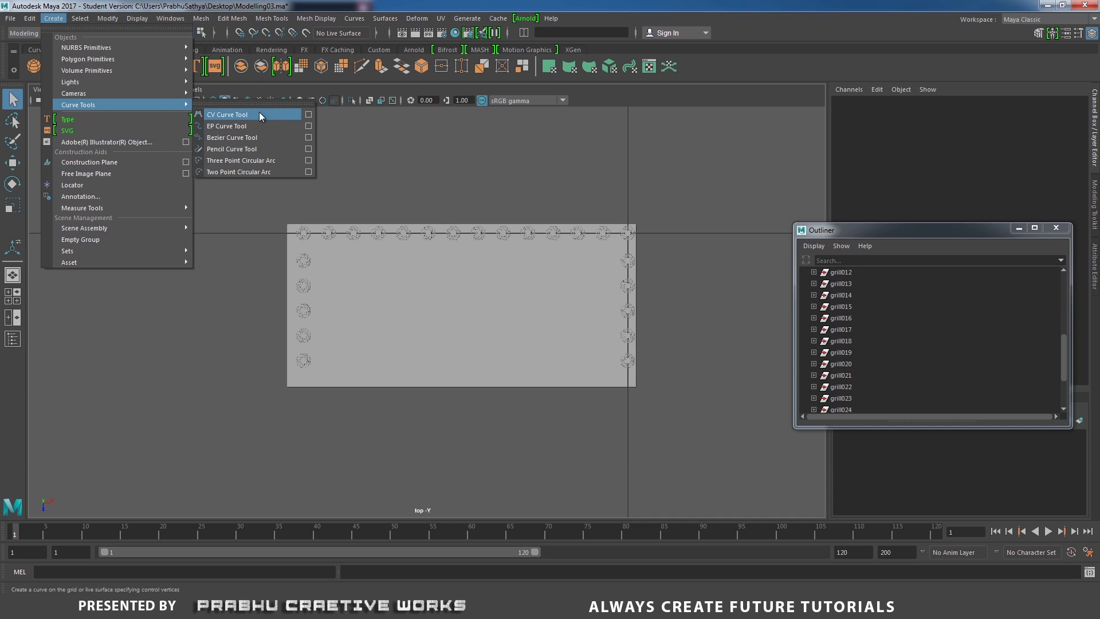
{"action": "left_click", "coordinate": [309, 114]}
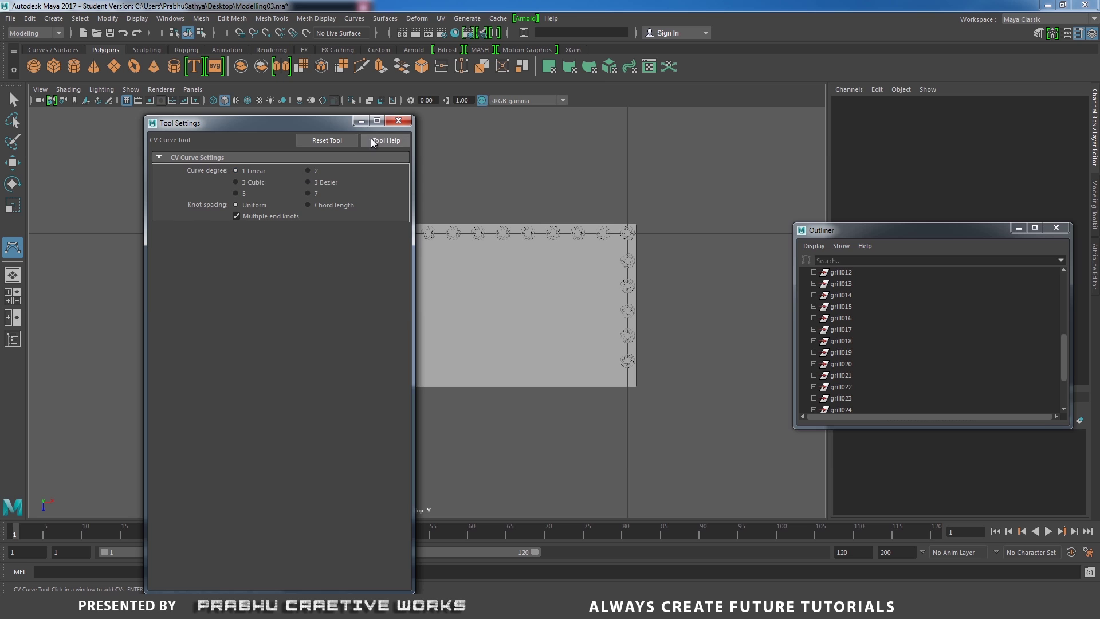
{"action": "left_click", "coordinate": [398, 120]}
{"action": "scroll", "coordinate": [666, 362], "scroll_direction": "up", "scroll_amount": 3}
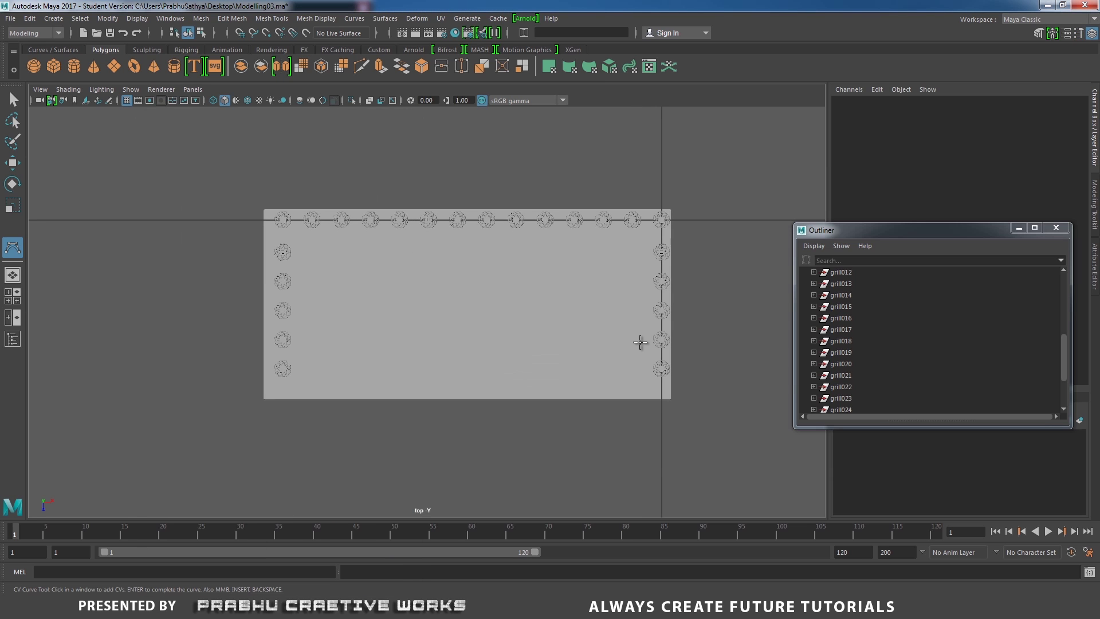
{"action": "key", "text": "4"}
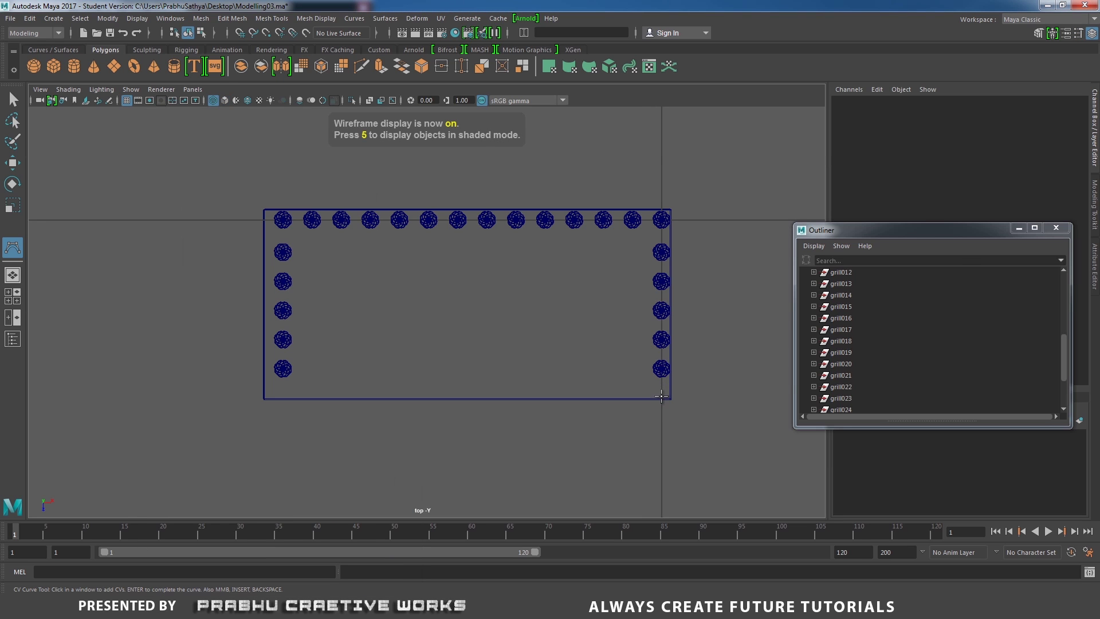
{"action": "left_click", "coordinate": [661, 399]}
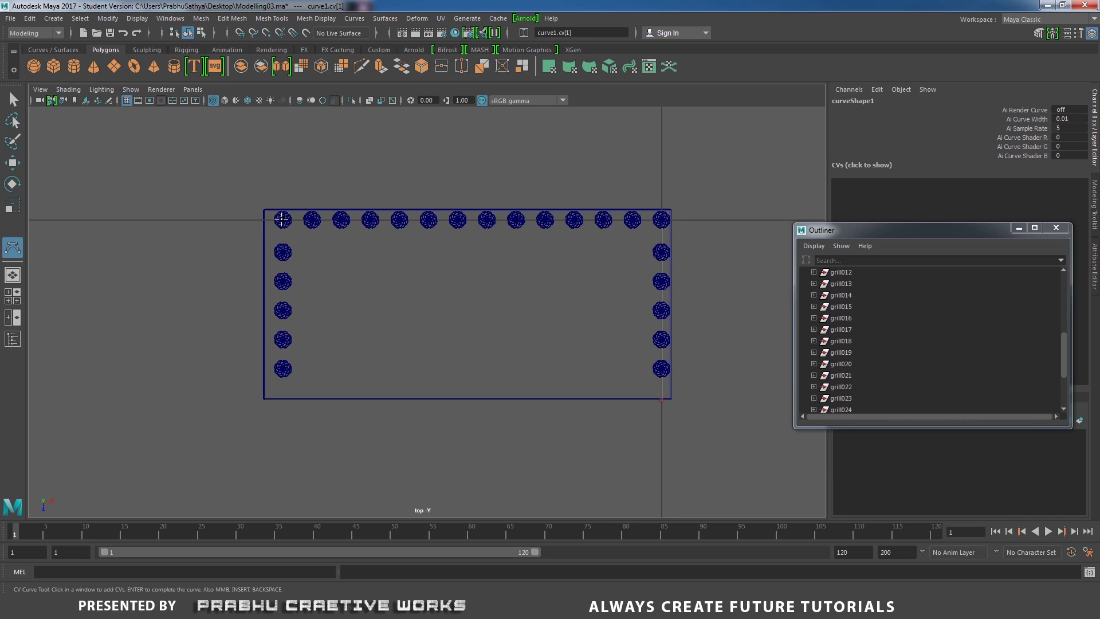
{"action": "left_click", "coordinate": [280, 399]}
{"action": "key", "text": "Return"}
Step: Raise the handrail curve to Translate Y 169.363 at the baluster tops and restore shaded display
{"action": "key", "text": "space"}
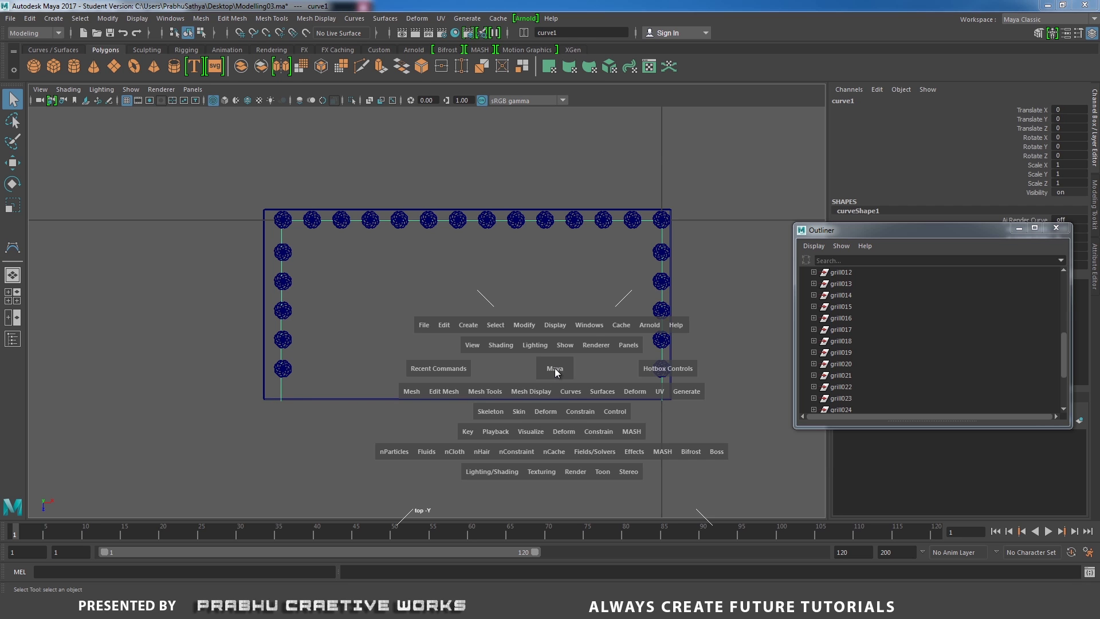
{"action": "left_click_drag", "start_coordinate": [554, 367], "coordinate": [579, 342]}
{"action": "key", "text": "w"}
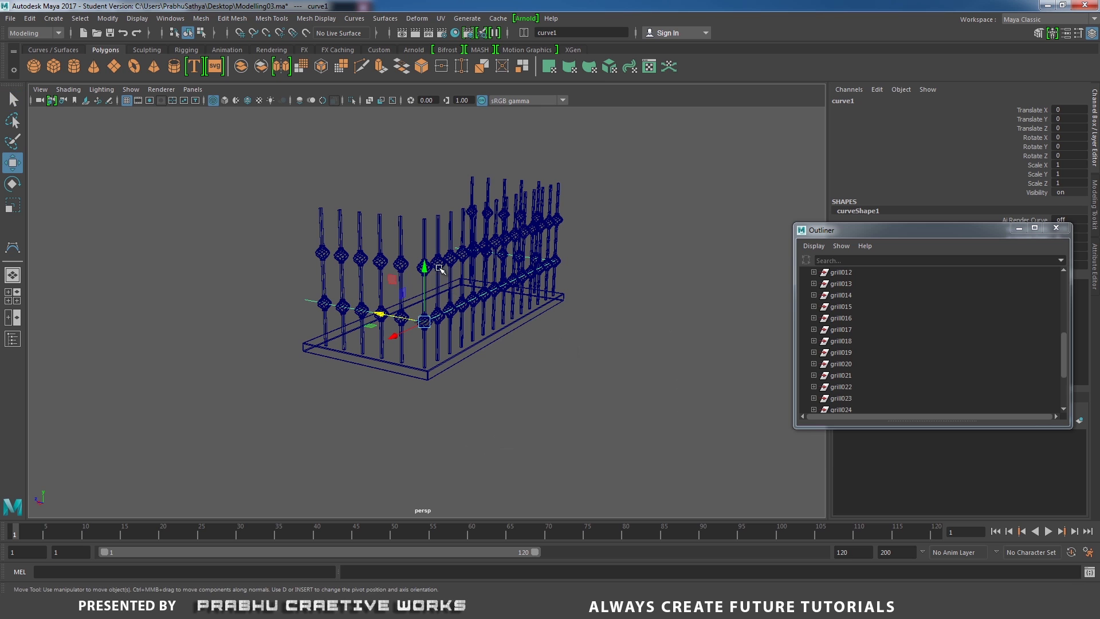
{"action": "left_click_drag", "start_coordinate": [425, 267], "coordinate": [435, 160]}
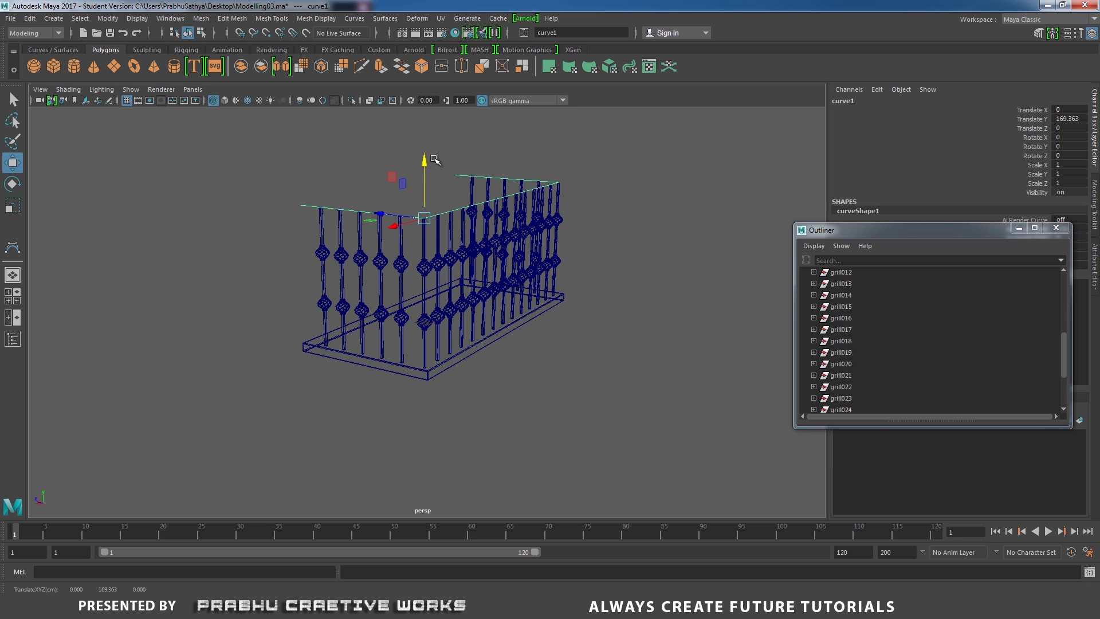
{"action": "key", "text": "5"}
{"action": "mouse_move", "coordinate": [515, 267]}
{"action": "left_mouse_down", "text": "alt"}
{"action": "mouse_move", "coordinate": [478, 331]}
{"action": "mouse_move", "coordinate": [542, 325]}
{"action": "left_mouse_up", "text": "alt"}
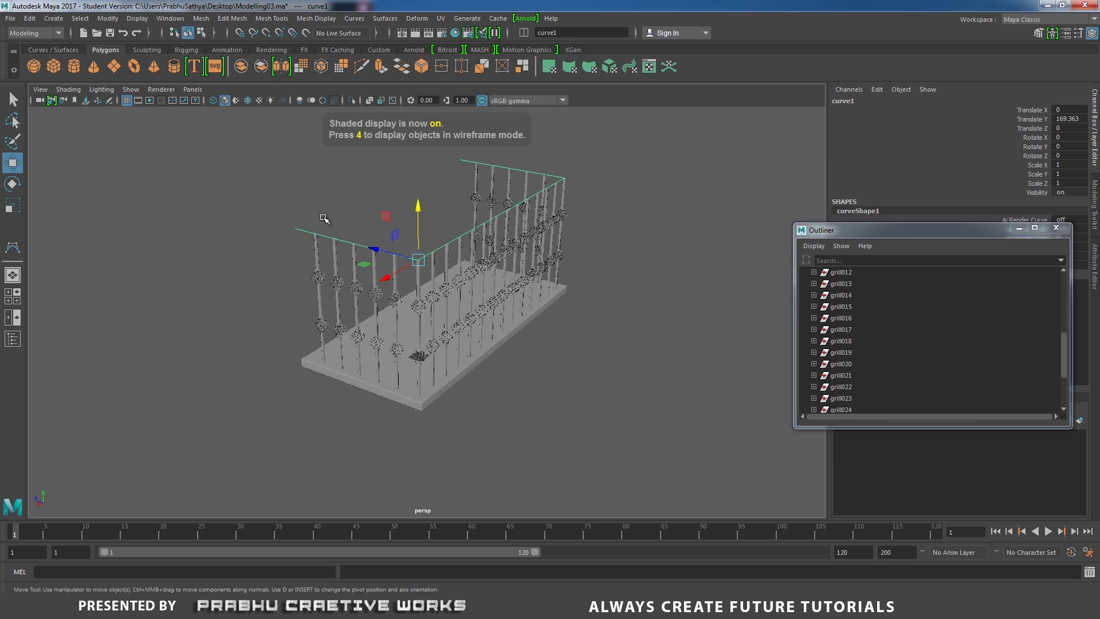
Step: Create a NURBS circle beside the slab at Translate X 193.583 and scale it uniformly to 37.195 as the handrail profile
{"action": "right_click_drag", "start_coordinate": [461, 316], "coordinate": [403, 246], "text": "alt"}
{"action": "left_click_drag", "start_coordinate": [403, 246], "coordinate": [400, 275], "text": "alt"}
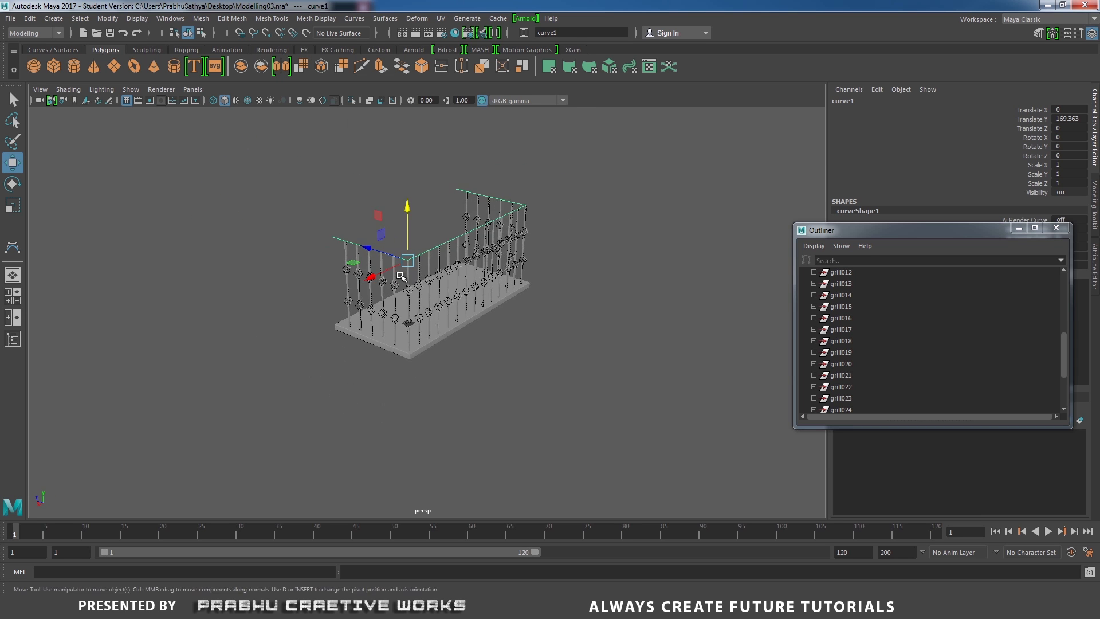
{"action": "scroll", "coordinate": [401, 277], "scroll_direction": "up", "scroll_amount": 3}
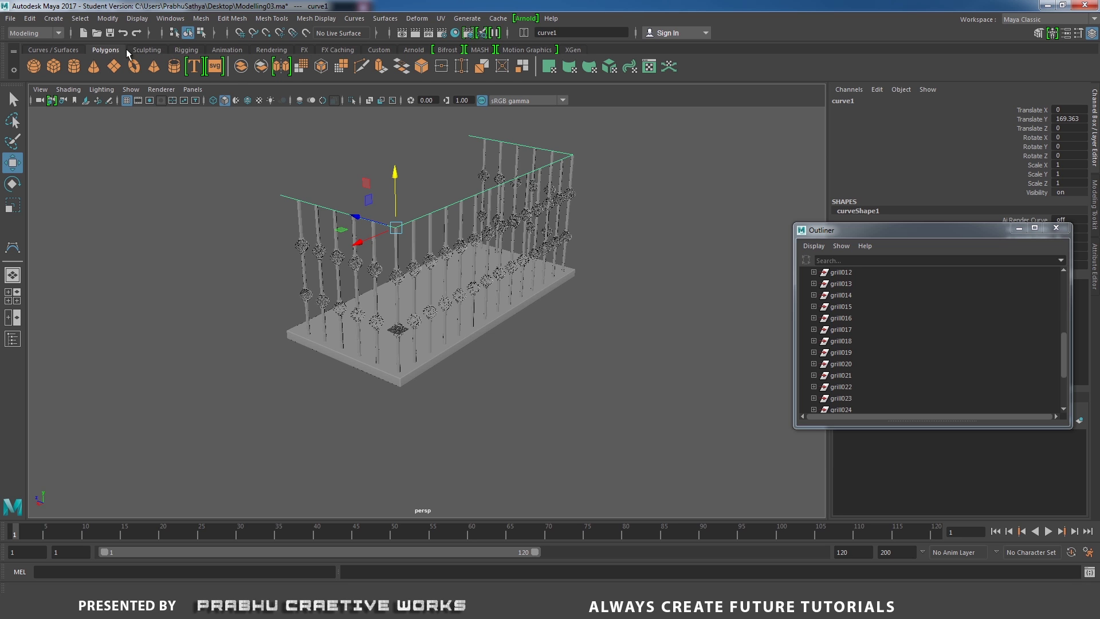
{"action": "left_click", "coordinate": [68, 50]}
{"action": "left_click", "coordinate": [34, 67]}
{"action": "left_click_drag", "start_coordinate": [259, 212], "coordinate": [335, 390], "text": "alt"}
{"action": "key", "text": "r"}
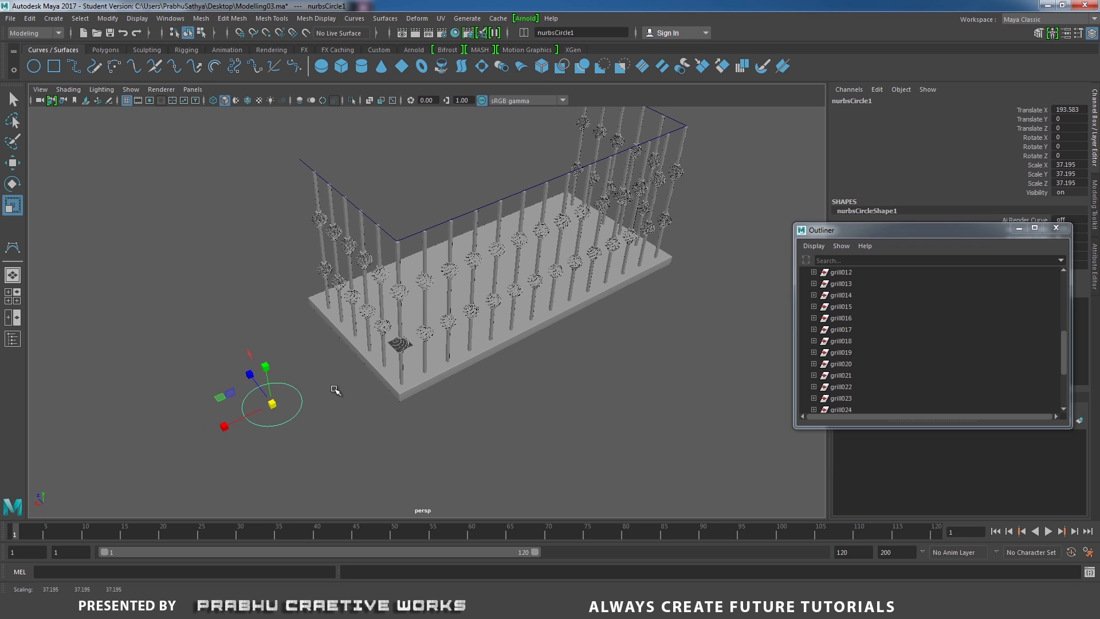
Step: Extrude the circle along the handrail curve and reverse the surface direction of the resulting tube
{"action": "left_click", "coordinate": [367, 217]}
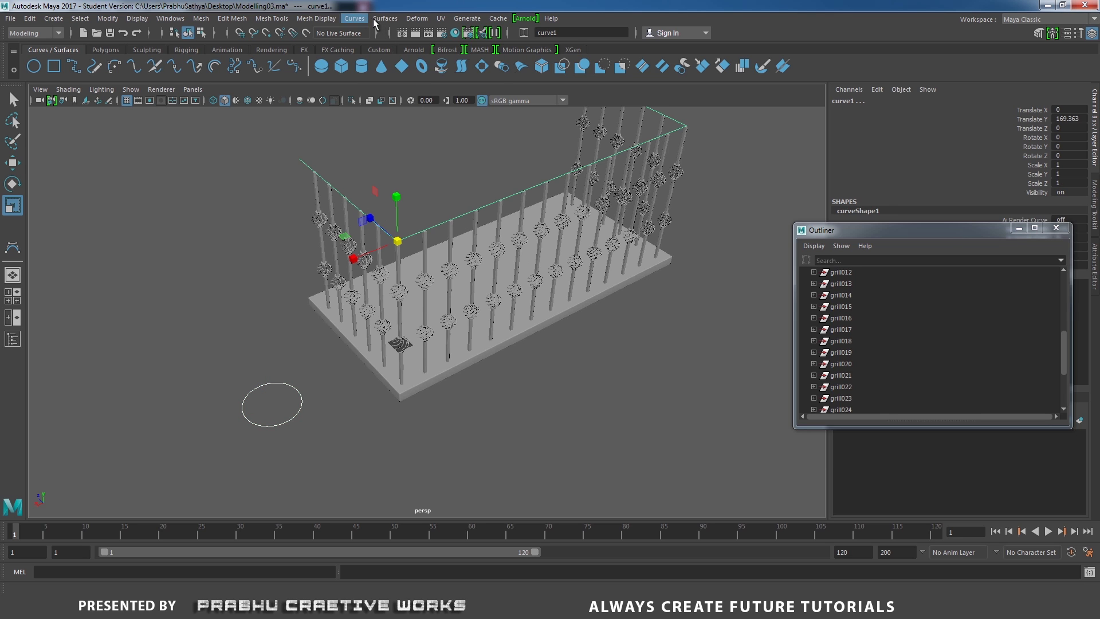
{"action": "left_click", "coordinate": [387, 19]}
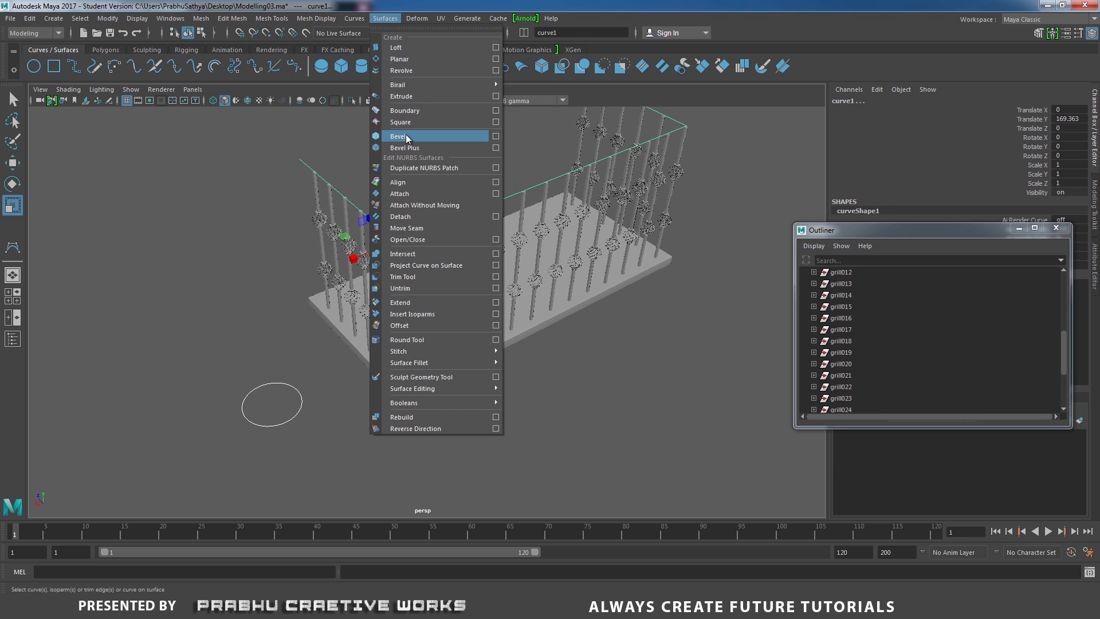
{"action": "left_click", "coordinate": [401, 96]}
{"action": "left_click_drag", "start_coordinate": [441, 189], "coordinate": [388, 212], "text": "alt"}
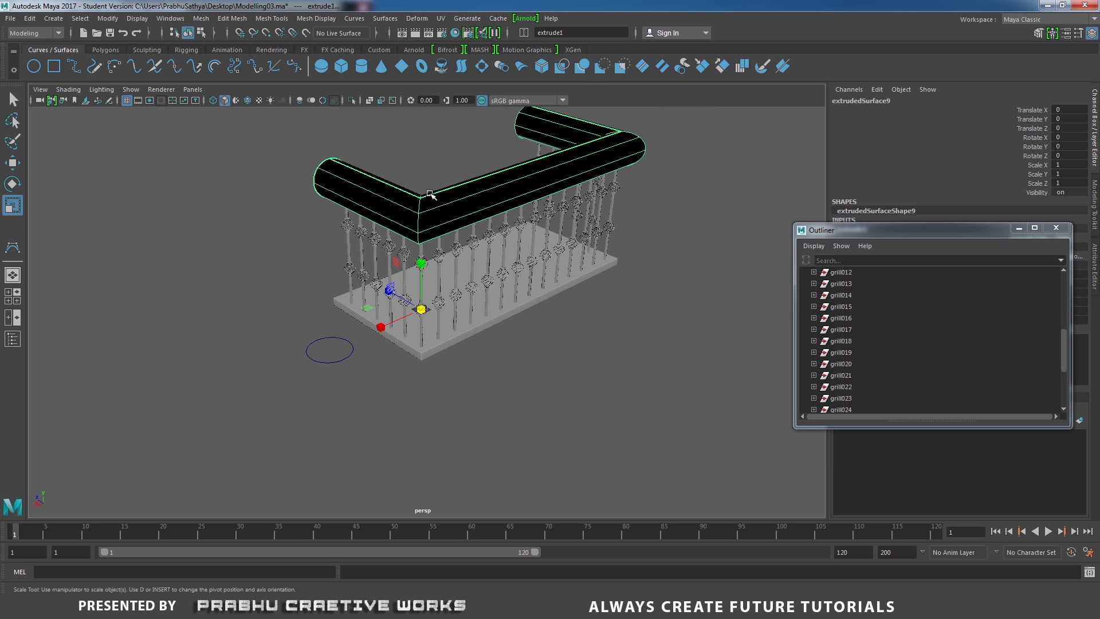
{"action": "left_click", "coordinate": [385, 18]}
{"action": "left_click", "coordinate": [418, 426]}
{"action": "left_click_drag", "start_coordinate": [418, 423], "coordinate": [330, 382], "text": "alt"}
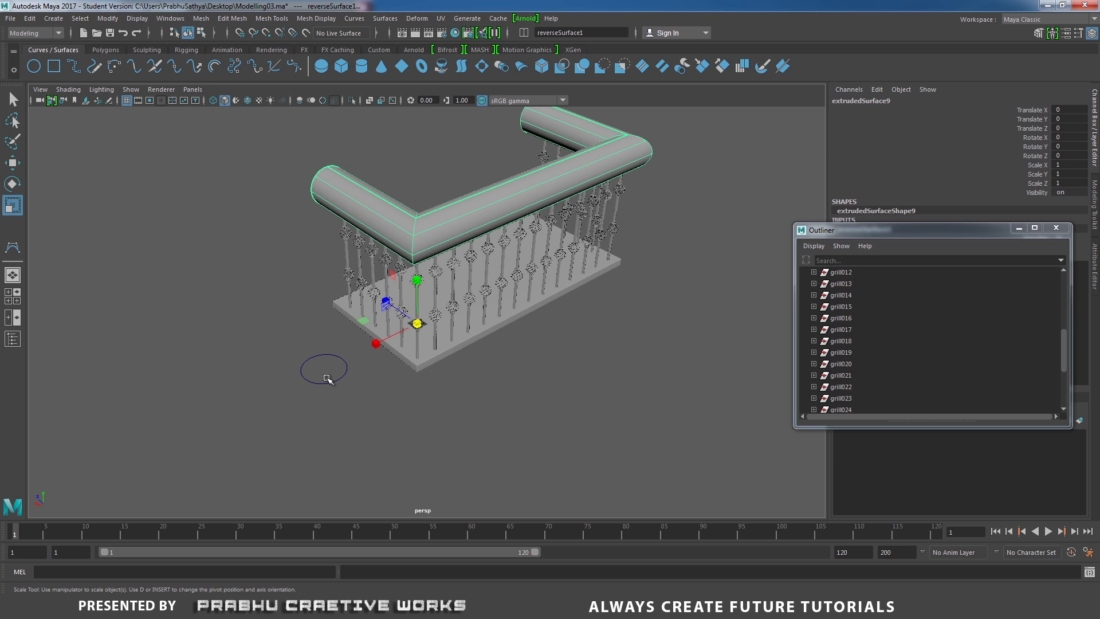
Step: Thin the handrail by scaling its profile circle uniformly to 7.198, and clear the selection
{"action": "left_click", "coordinate": [330, 383]}
{"action": "left_click_drag", "start_coordinate": [324, 370], "coordinate": [296, 377]}
{"action": "left_click_drag", "start_coordinate": [396, 390], "coordinate": [457, 373], "text": "alt"}
{"action": "right_click_drag", "start_coordinate": [457, 373], "coordinate": [542, 391], "text": "alt"}
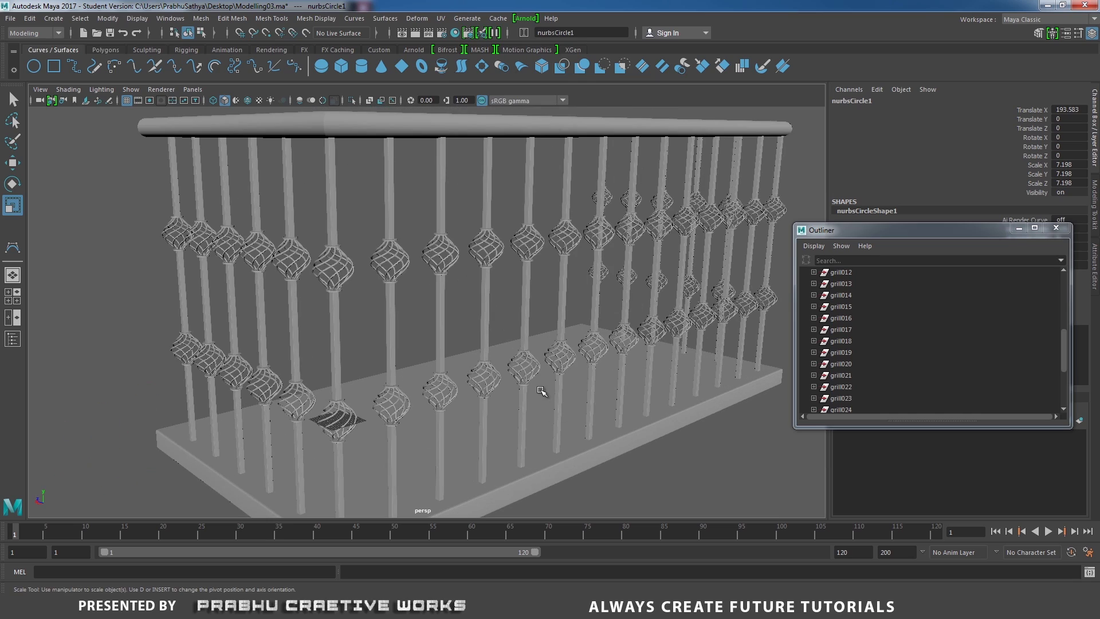
{"action": "left_click", "coordinate": [143, 258]}
Step: Examine the basket details and posts of the balusters up close and from farther away
{"action": "left_click_drag", "start_coordinate": [329, 312], "coordinate": [354, 315], "text": "alt"}
{"action": "right_click_drag", "start_coordinate": [354, 315], "coordinate": [477, 316], "text": "alt"}
{"action": "middle_click_drag", "start_coordinate": [477, 316], "coordinate": [562, 400], "text": "alt"}
{"action": "right_click_drag", "start_coordinate": [464, 351], "coordinate": [437, 322], "text": "alt"}
{"action": "middle_click_drag", "start_coordinate": [437, 322], "coordinate": [458, 297], "text": "alt"}
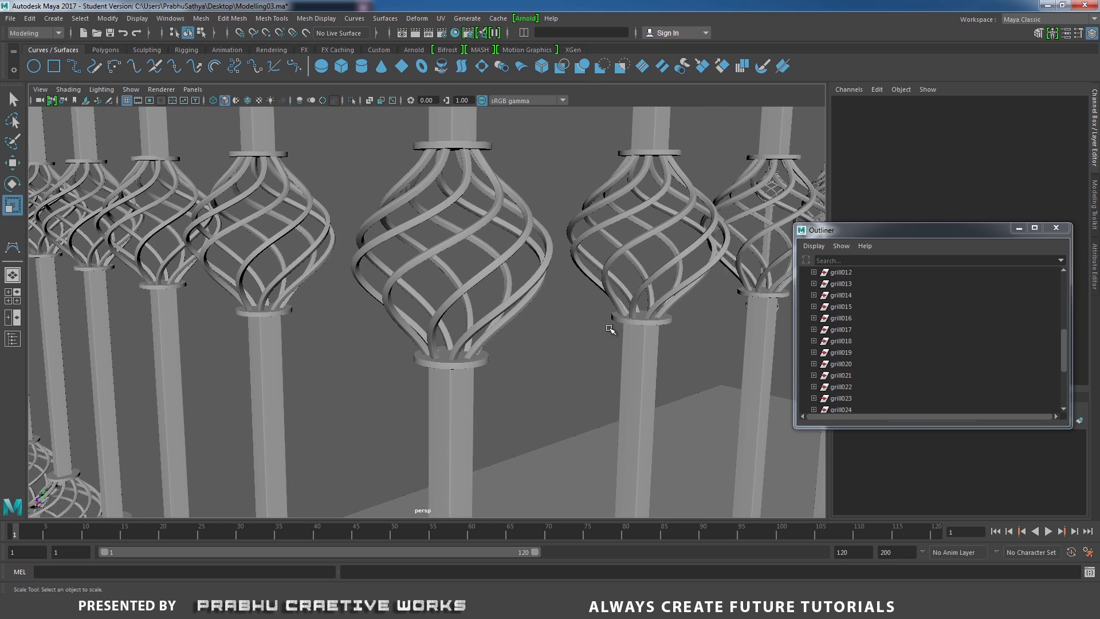
{"action": "scroll", "coordinate": [405, 307], "scroll_direction": "down", "scroll_amount": 5}
{"action": "left_click_drag", "start_coordinate": [405, 307], "coordinate": [447, 278], "text": "alt"}
{"action": "scroll", "coordinate": [518, 342], "scroll_direction": "up", "scroll_amount": 5}
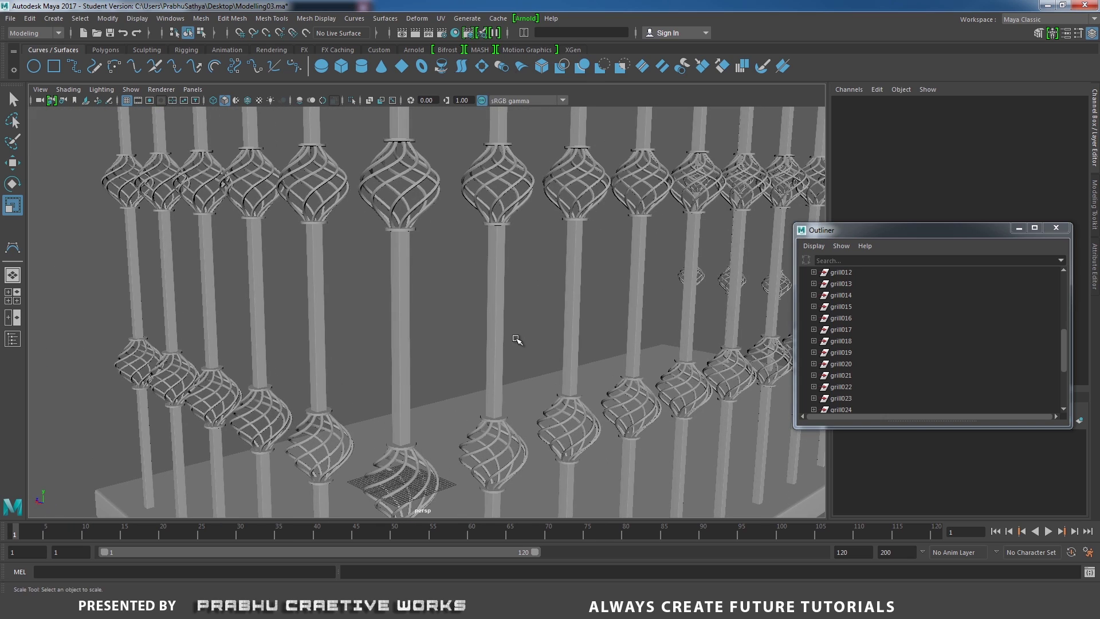